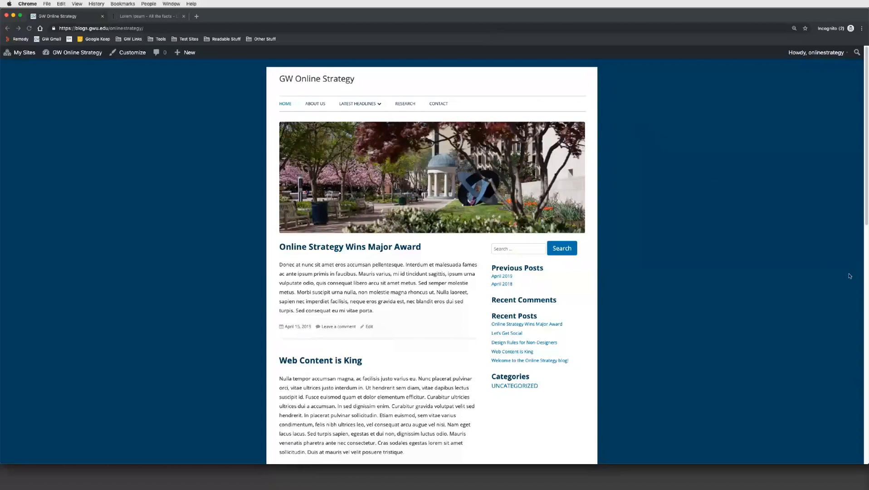
Step: Look through the posts on the GW Online Strategy home page down to the end and return to its start
{"action": "left_click", "coordinate": [648, 119]}
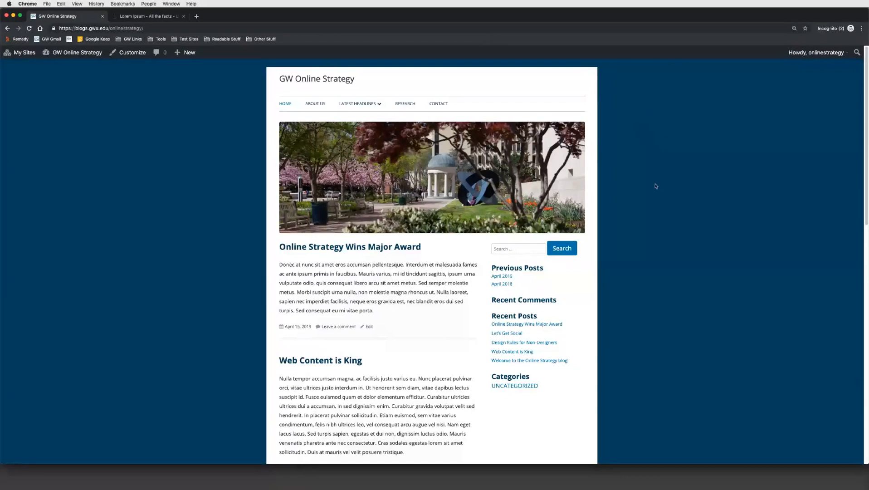
{"action": "scroll", "coordinate": [655, 183], "scroll_direction": "down", "scroll_amount": 5}
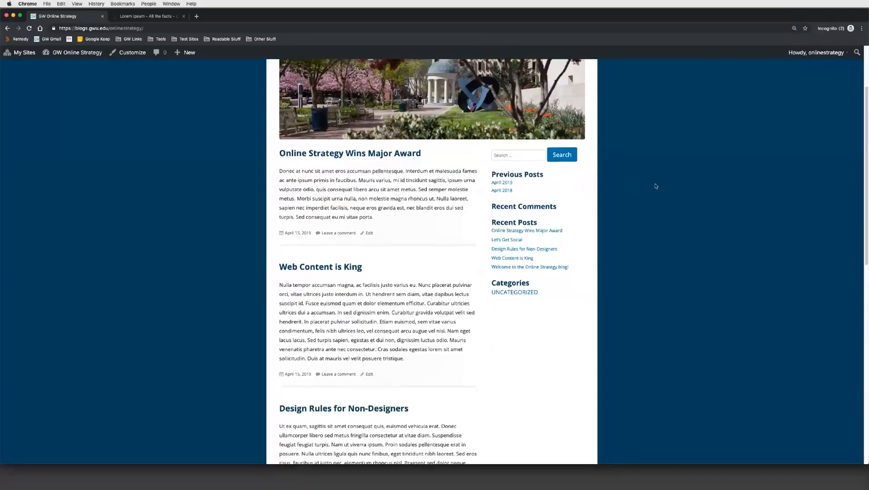
{"action": "scroll", "coordinate": [655, 186], "scroll_direction": "down", "scroll_amount": 5}
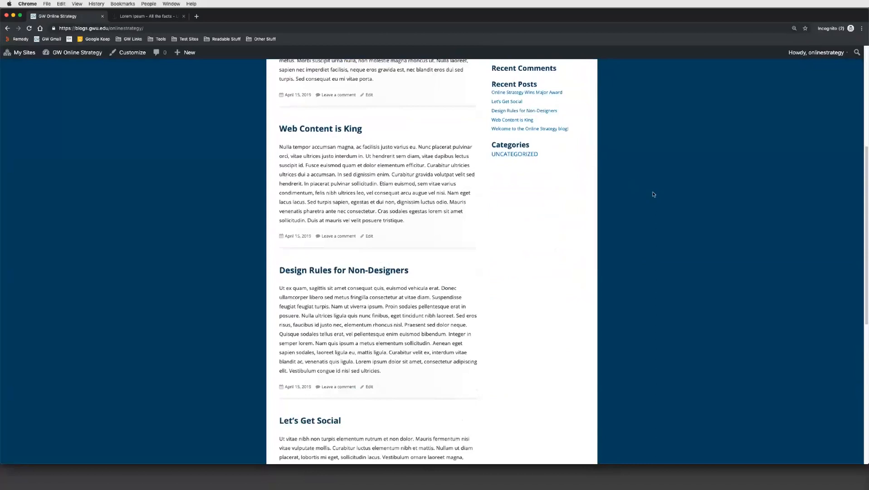
{"action": "scroll", "coordinate": [654, 196], "scroll_direction": "down", "scroll_amount": 10}
{"action": "scroll", "coordinate": [654, 194], "scroll_direction": "up", "scroll_amount": 5}
{"action": "scroll", "coordinate": [653, 193], "scroll_direction": "up", "scroll_amount": 15}
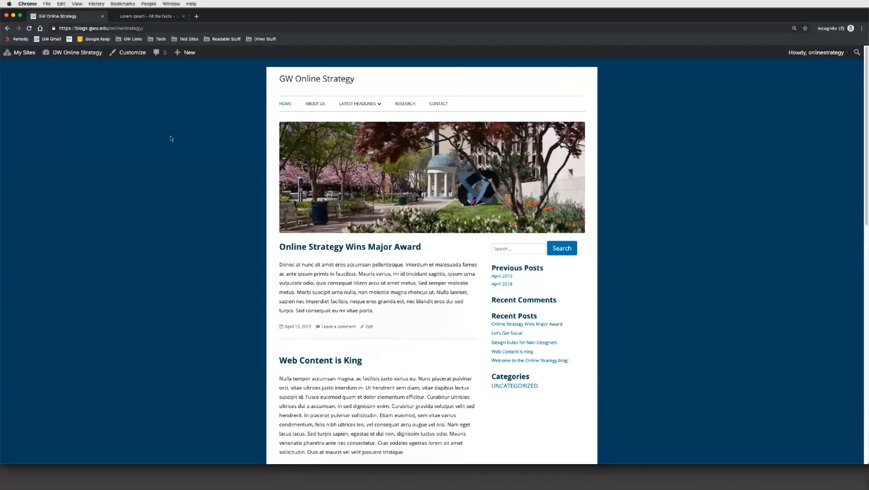
Step: Create a new page on the site titled "This is my Page Title"
{"action": "mouse_move", "coordinate": [192, 57]}
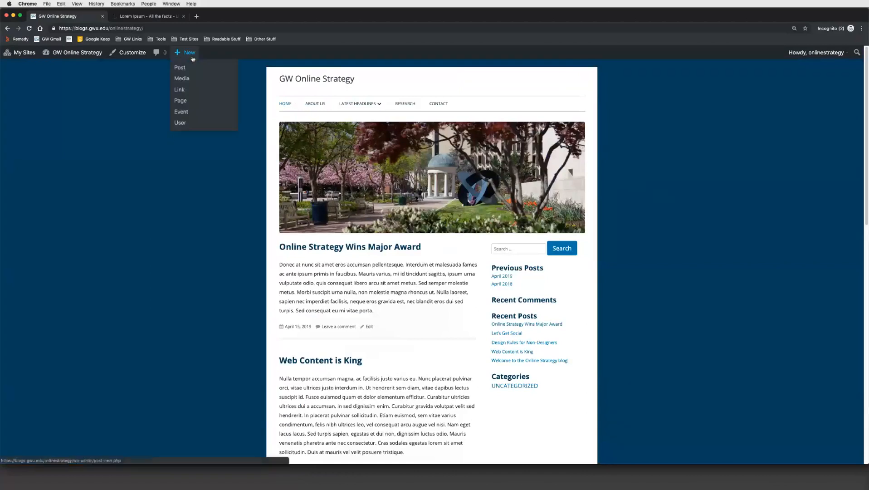
{"action": "left_click", "coordinate": [185, 103]}
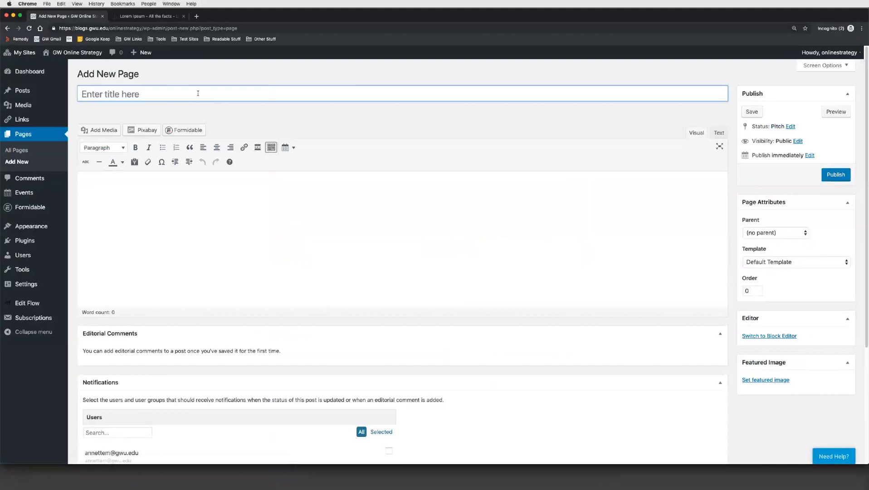
{"action": "type", "text": "This is my Page T"}
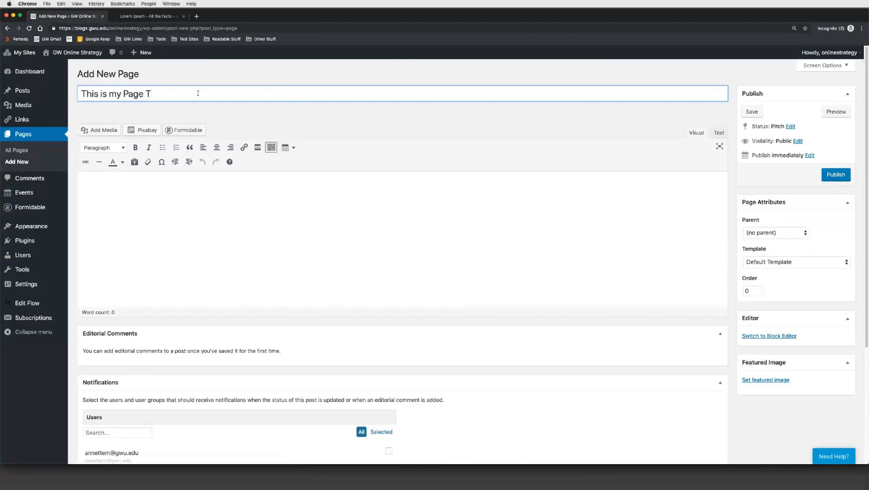
{"action": "type", "text": "itle"}
{"action": "left_click", "coordinate": [222, 190]}
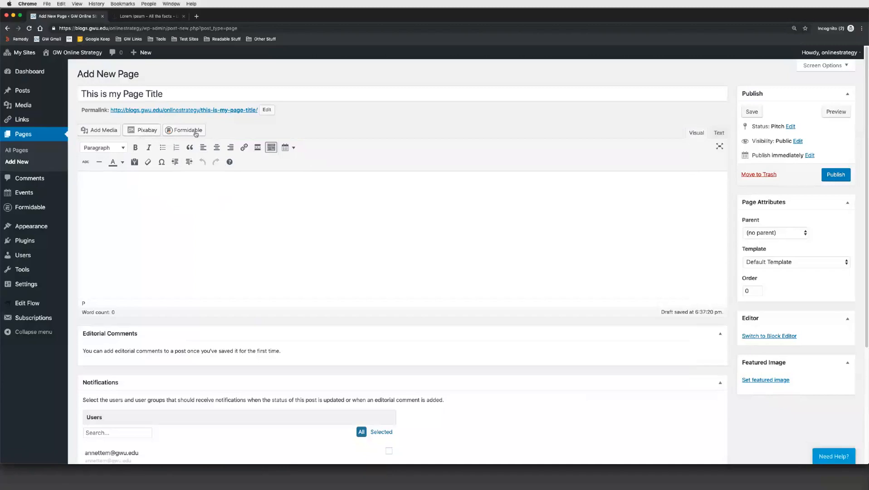
Step: Copy the first two Lorem Ipsum paragraphs from the lipsum.com page and paste them into the page body, matching its style
{"action": "left_click", "coordinate": [221, 192]}
{"action": "left_click", "coordinate": [135, 17]}
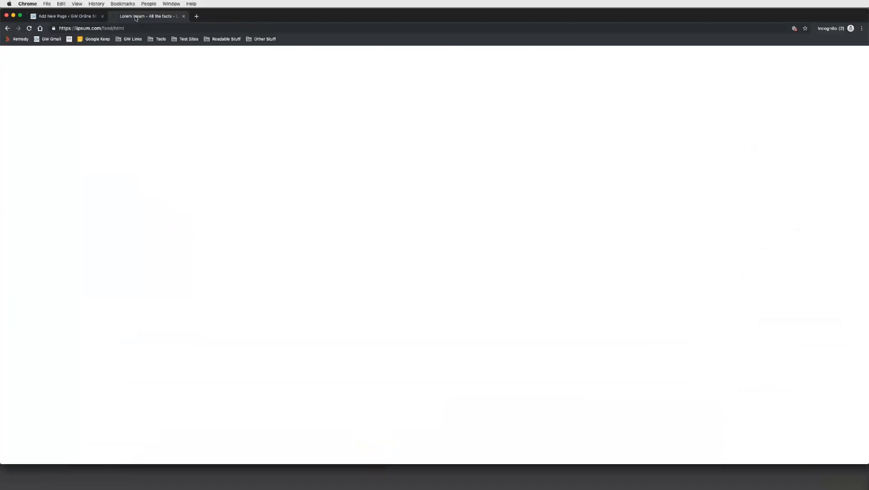
{"action": "left_click", "coordinate": [281, 144]}
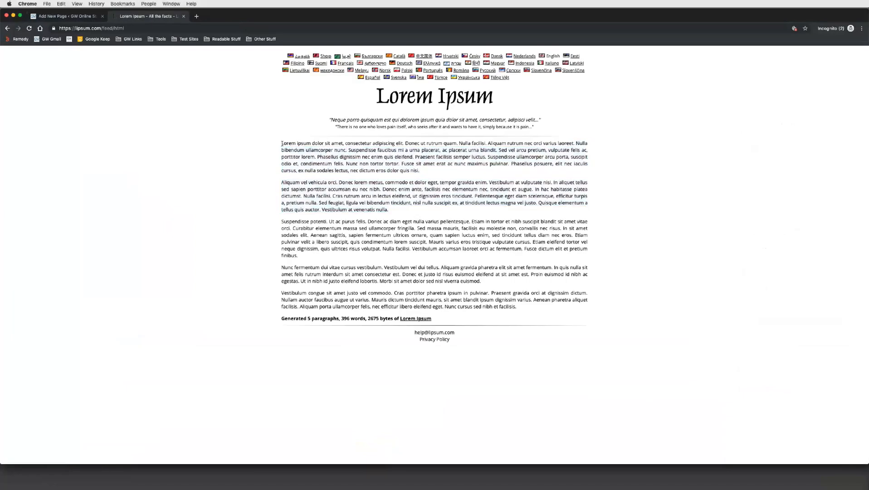
{"action": "left_click_drag", "start_coordinate": [306, 153], "coordinate": [398, 209]}
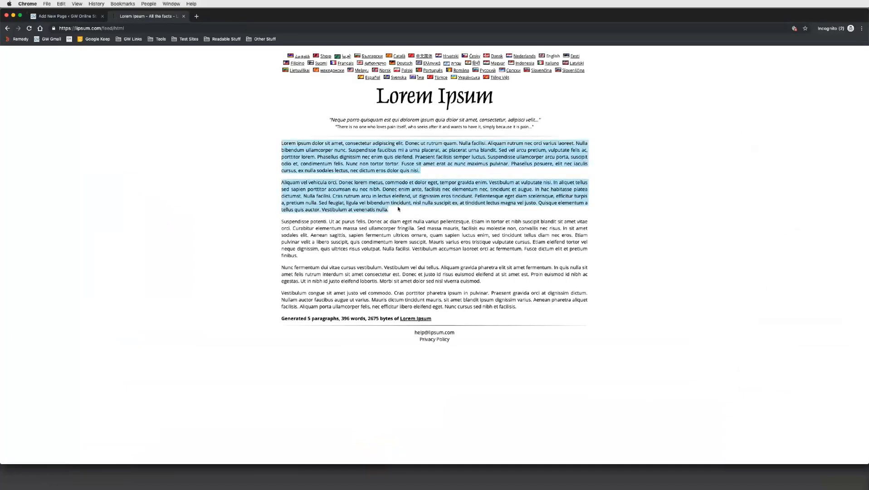
{"action": "left_click", "coordinate": [68, 16]}
{"action": "right_click", "coordinate": [109, 181]}
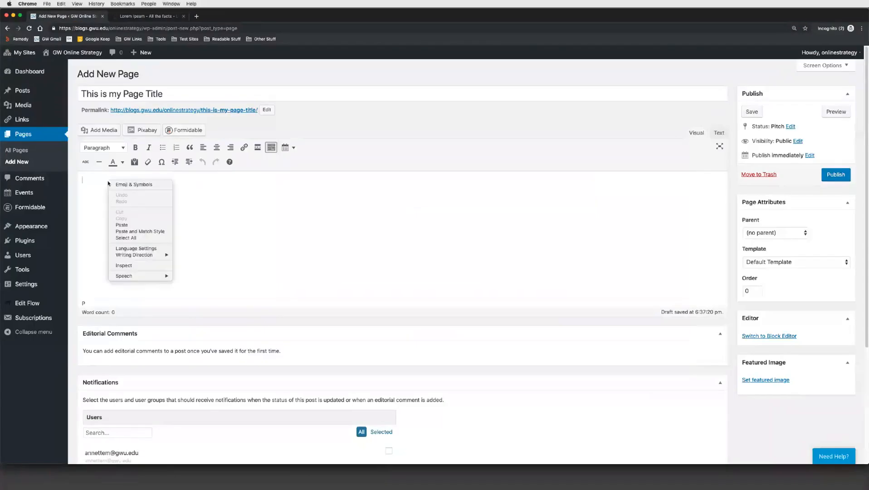
{"action": "left_click", "coordinate": [140, 231]}
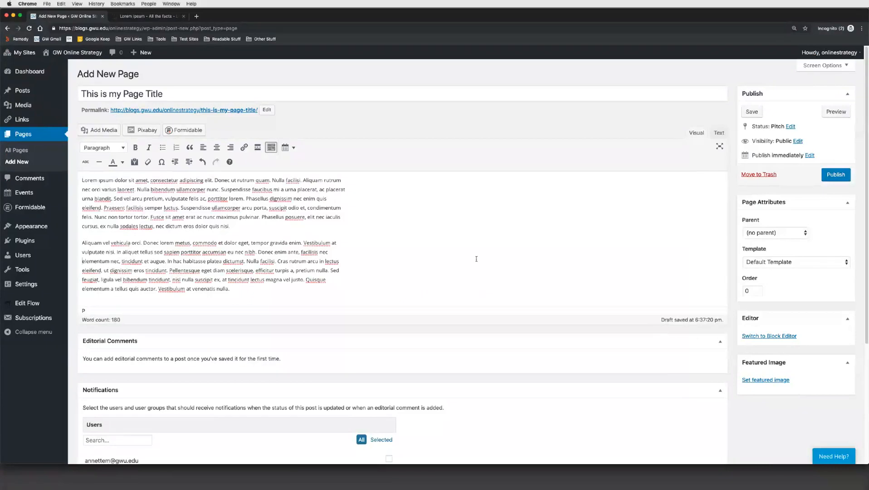
Step: Search Pixabay for "puppy" and insert the photo of the standing pug at the start of the body text
{"action": "left_click", "coordinate": [84, 179]}
{"action": "left_click", "coordinate": [146, 130]}
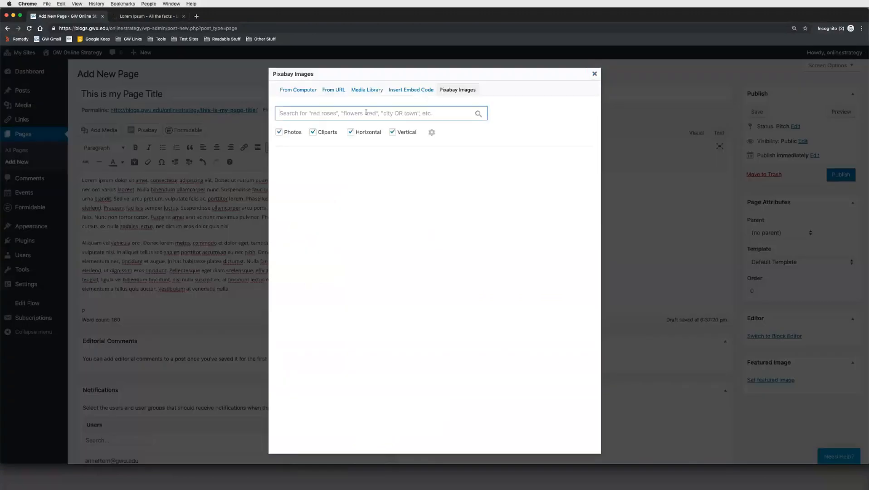
{"action": "type", "text": "pupp"}
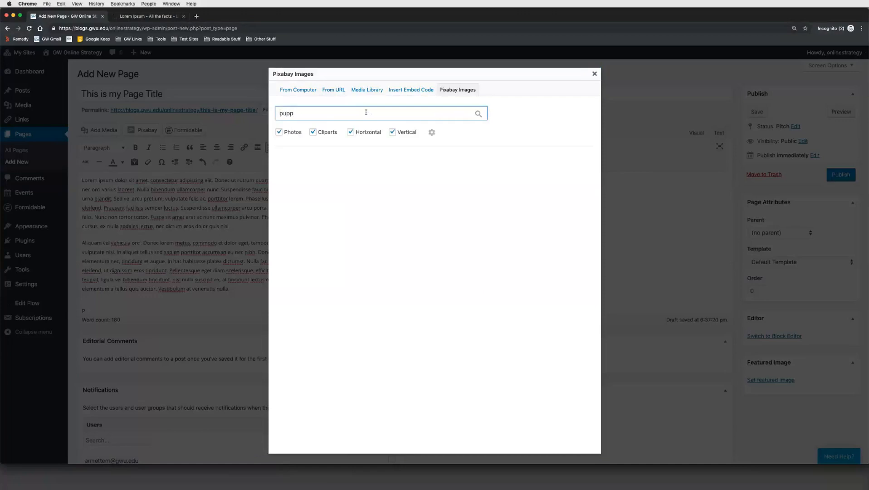
{"action": "type", "text": "y"}
{"action": "key", "text": "Return"}
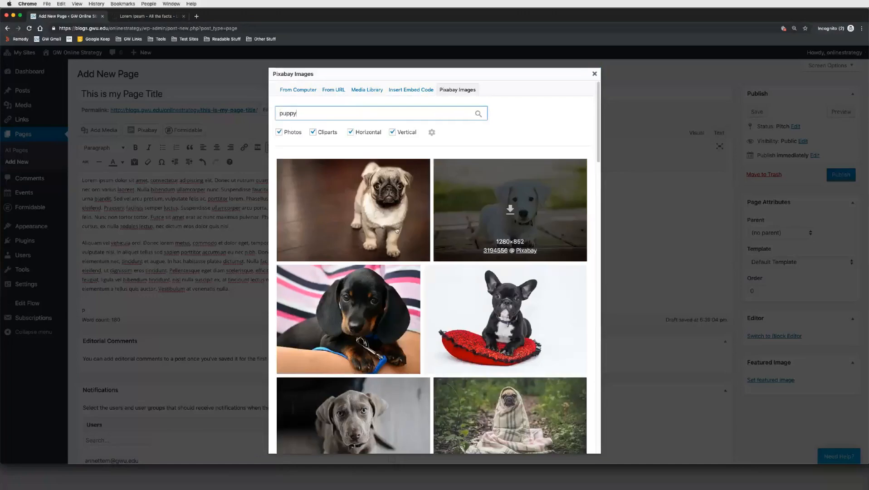
{"action": "mouse_move", "coordinate": [355, 210]}
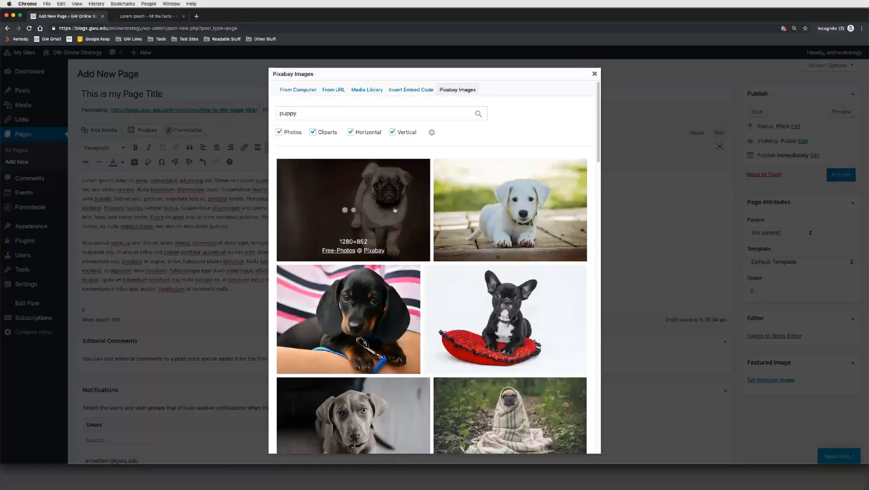
{"action": "left_click", "coordinate": [357, 210]}
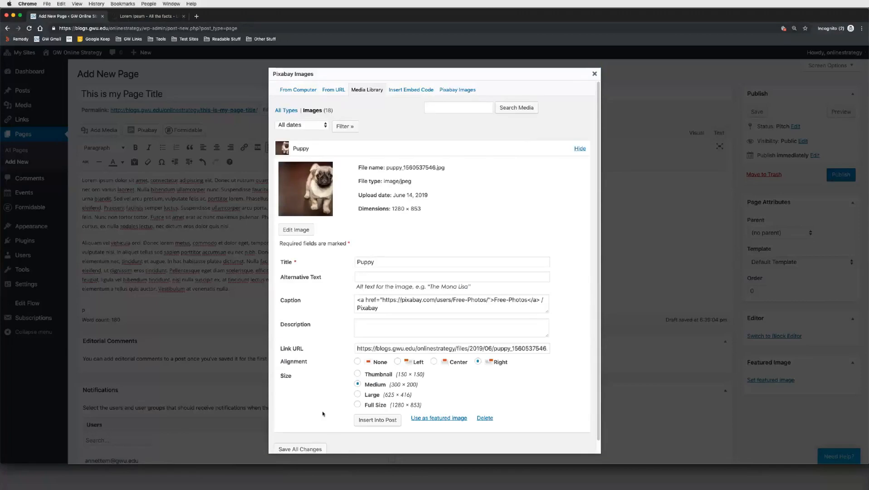
{"action": "scroll", "coordinate": [323, 414], "scroll_direction": "down", "scroll_amount": 1}
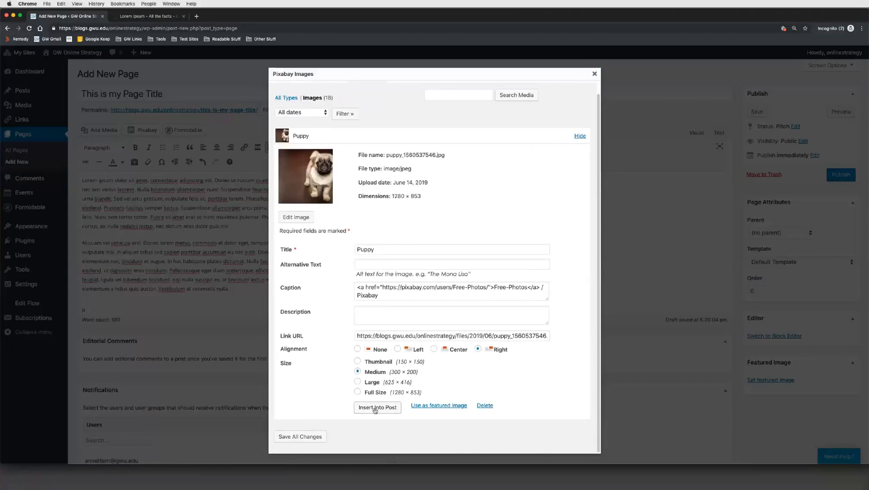
{"action": "left_click", "coordinate": [374, 407]}
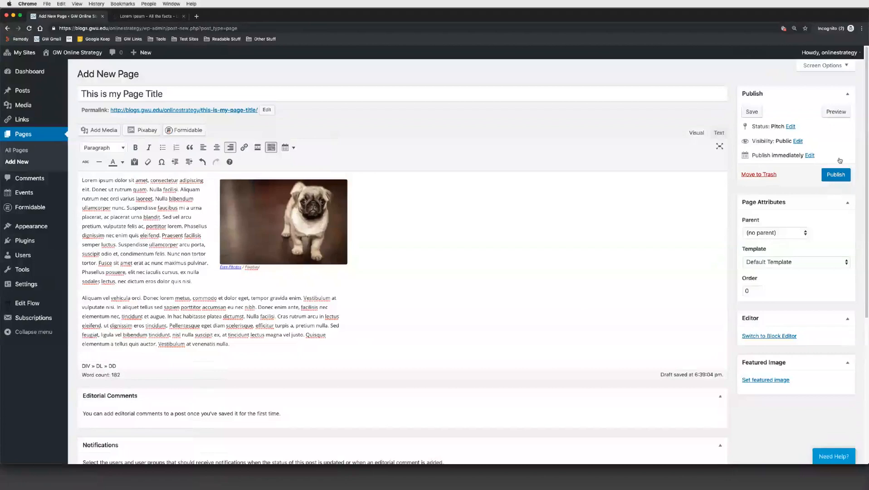
Step: Publish the page and view its live version down to the footer
{"action": "left_click", "coordinate": [833, 175]}
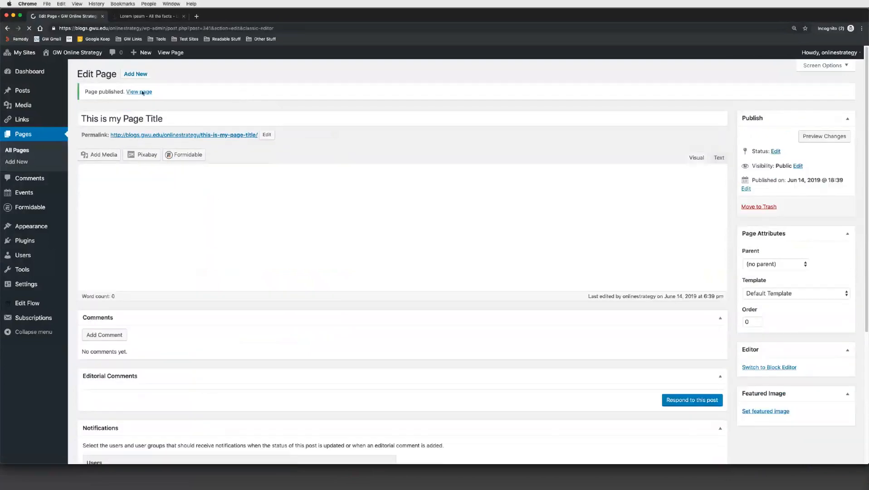
{"action": "left_click", "coordinate": [138, 92]}
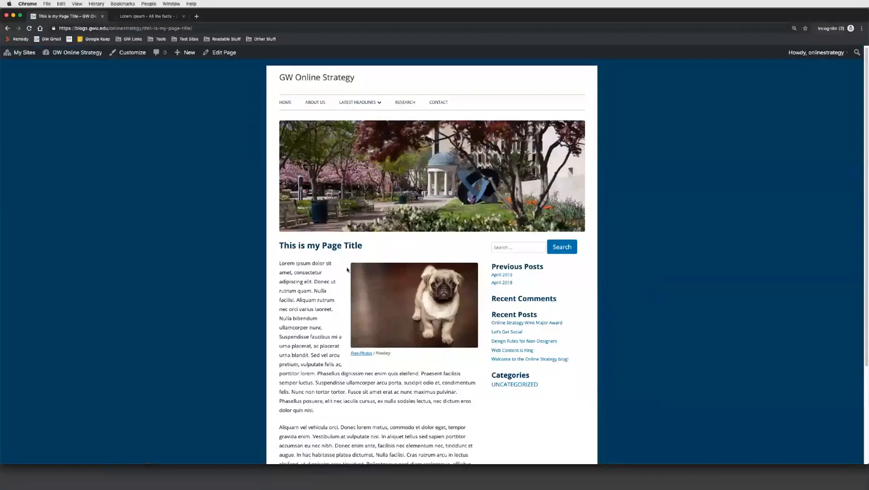
{"action": "scroll", "coordinate": [354, 248], "scroll_direction": "down", "scroll_amount": 3}
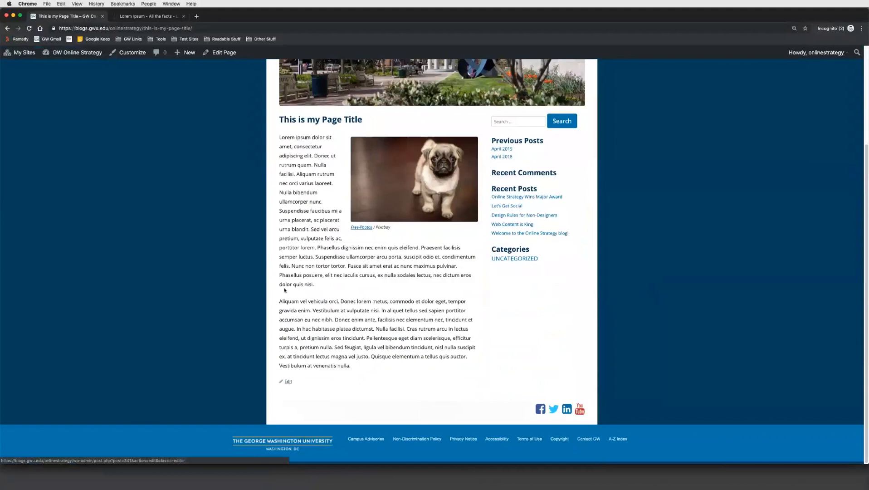
Step: Set the default editor for all users to Block Editor in the site's Writing settings and save the changes
{"action": "left_click", "coordinate": [229, 53]}
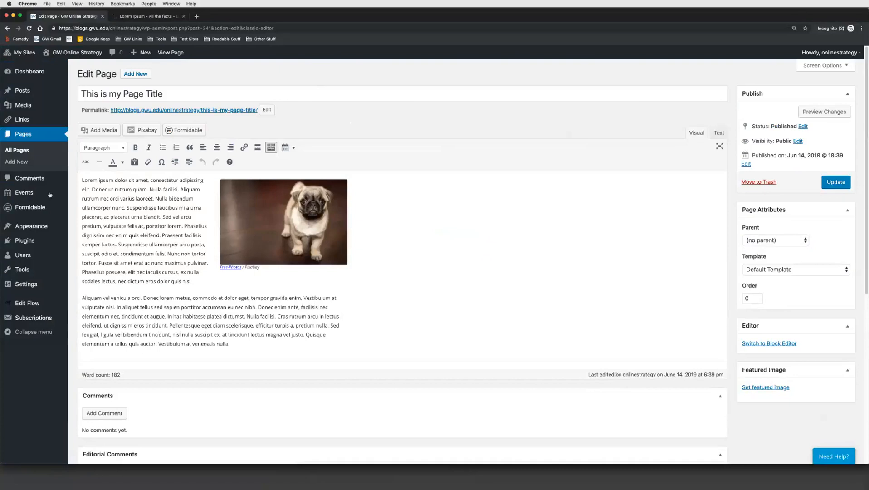
{"action": "mouse_move", "coordinate": [23, 284]}
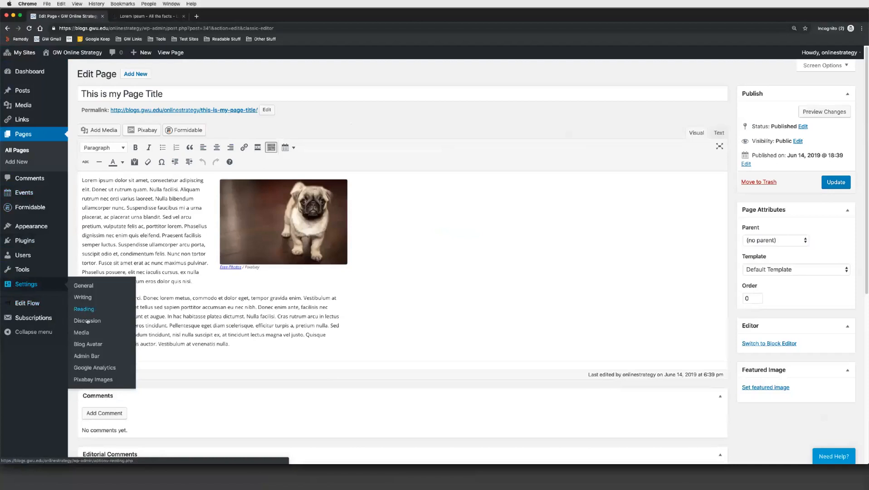
{"action": "left_click", "coordinate": [83, 298]}
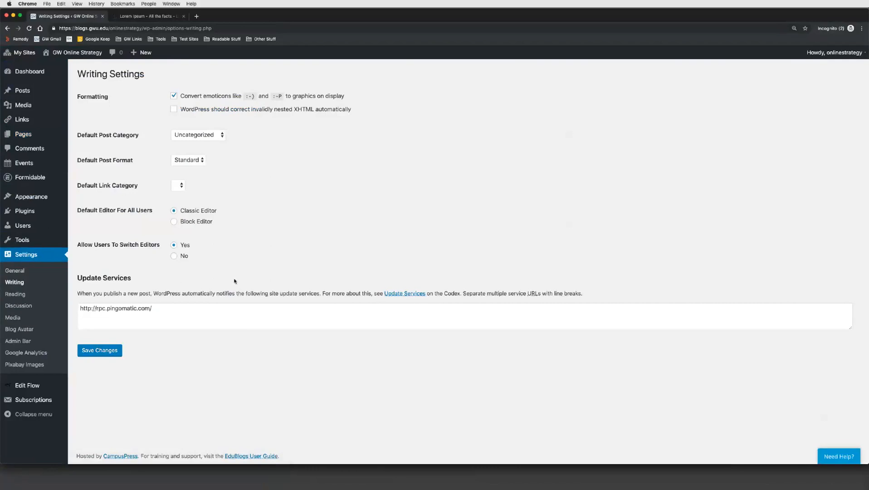
{"action": "left_click_drag", "start_coordinate": [77, 210], "coordinate": [152, 210]}
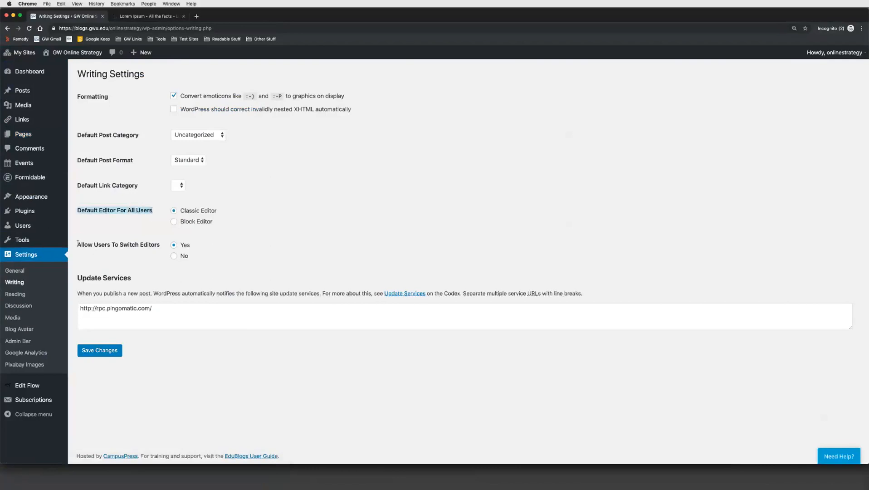
{"action": "left_click_drag", "start_coordinate": [78, 245], "coordinate": [160, 245]}
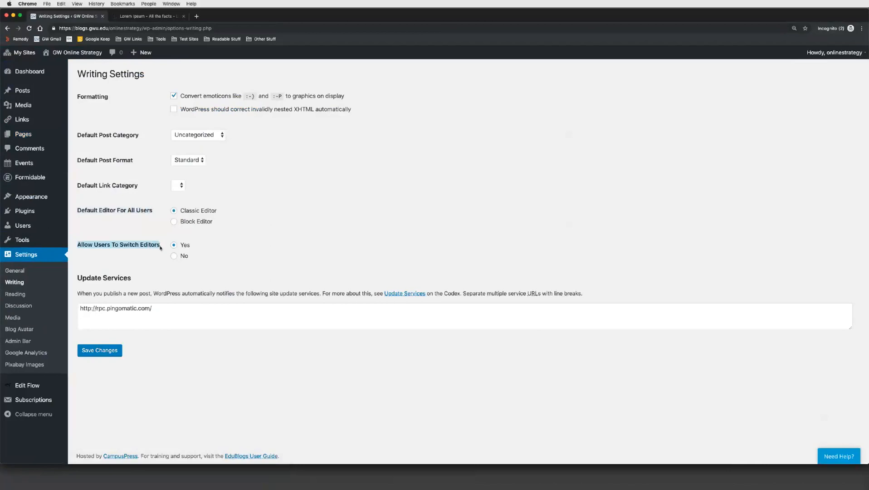
{"action": "left_click", "coordinate": [194, 213]}
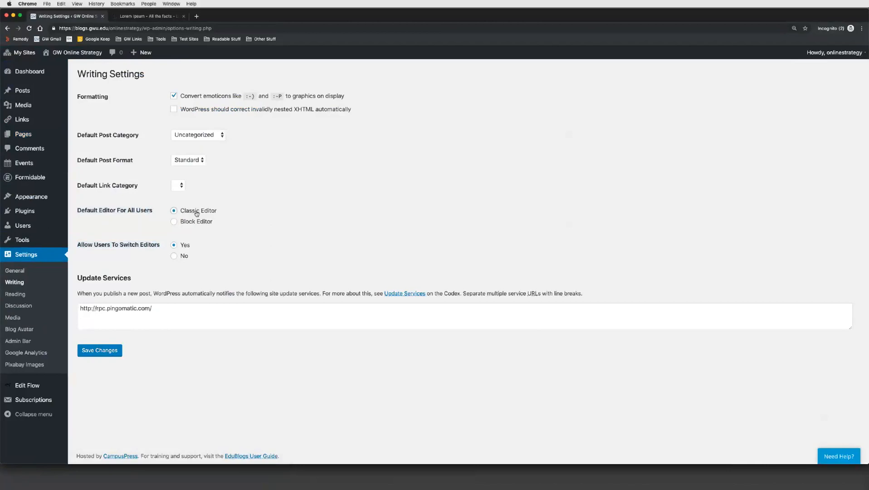
{"action": "left_click", "coordinate": [174, 222]}
{"action": "left_click_drag", "start_coordinate": [77, 244], "coordinate": [159, 248]}
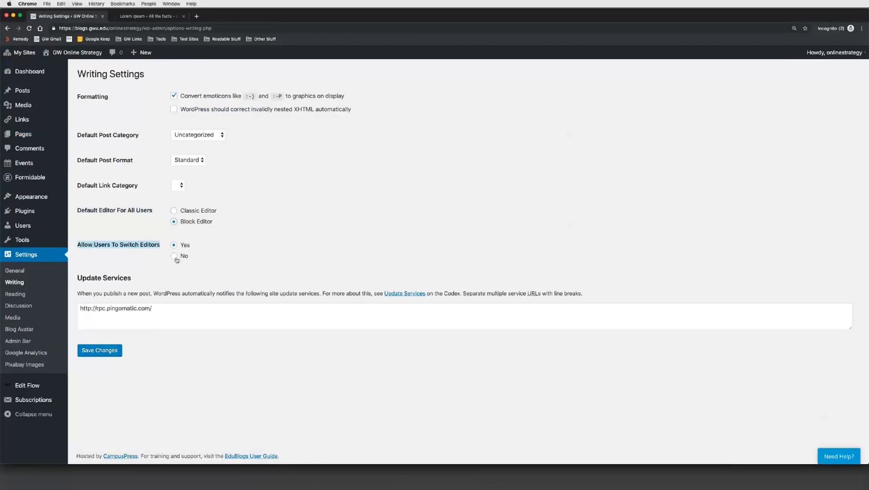
{"action": "left_click", "coordinate": [144, 360]}
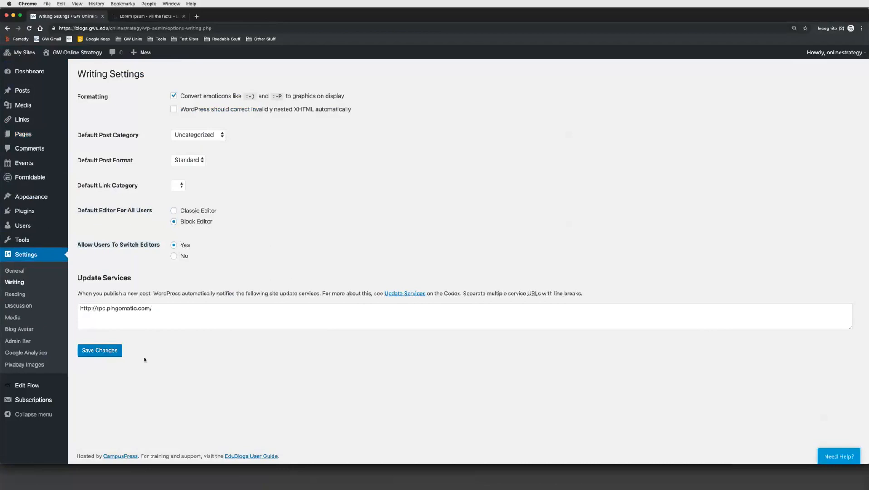
{"action": "left_click", "coordinate": [110, 353]}
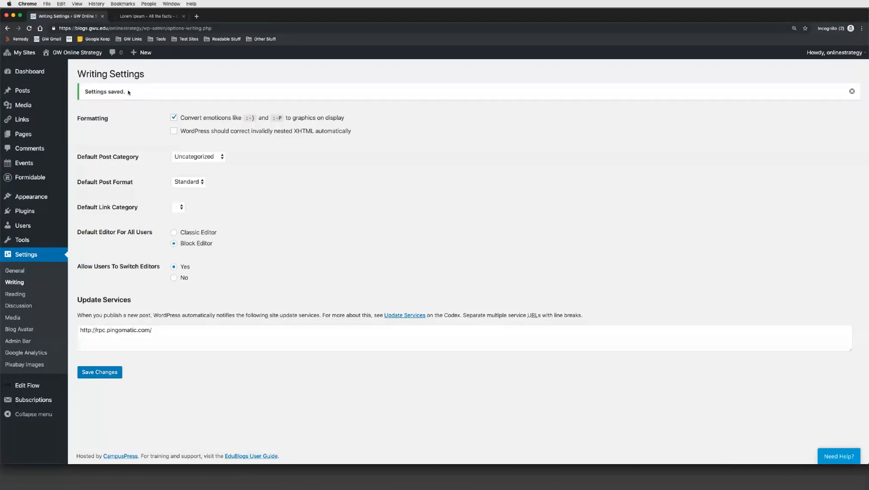
Step: Create a new page, dismiss the block editor's welcome tip, and title the page "My Gutenberg Page"
{"action": "mouse_move", "coordinate": [145, 55]}
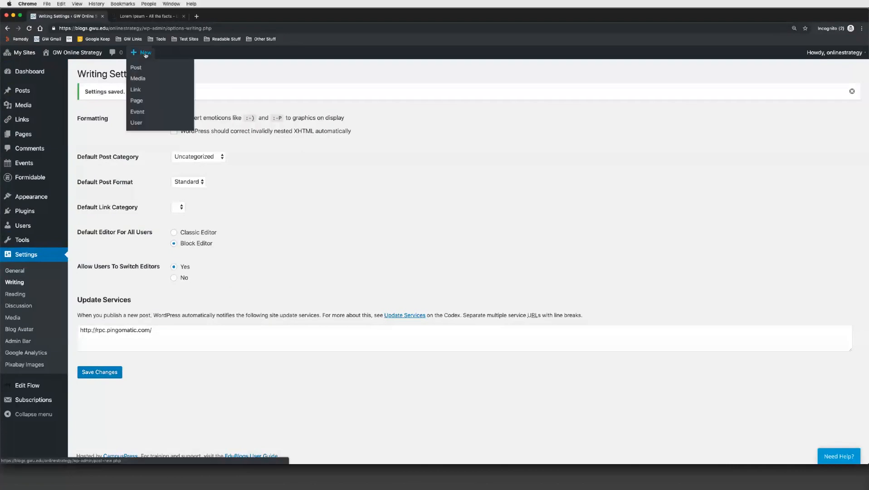
{"action": "left_click", "coordinate": [137, 101]}
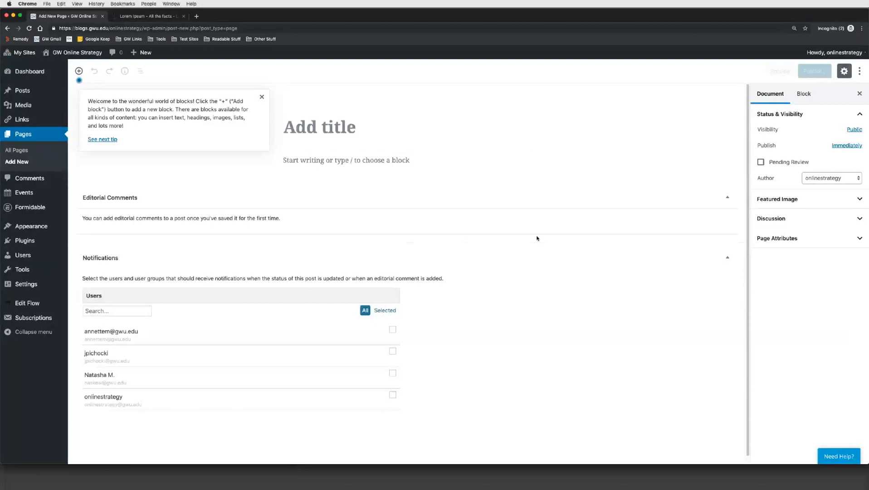
{"action": "left_click", "coordinate": [351, 130]}
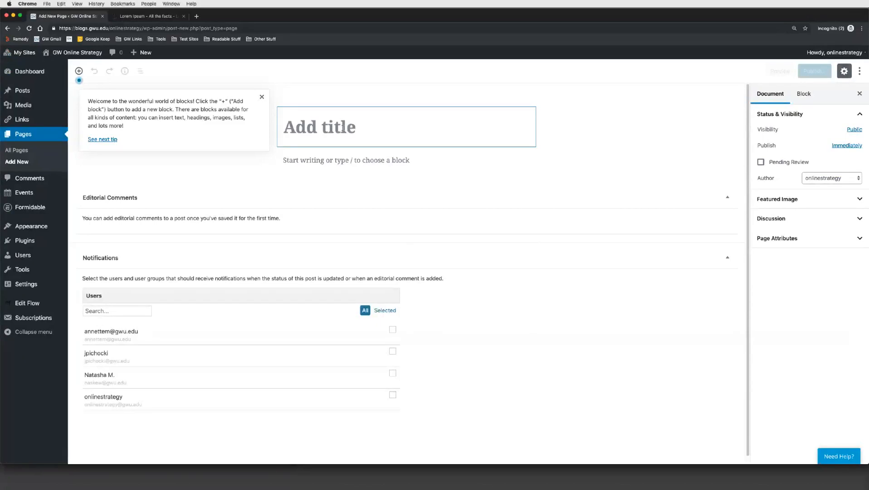
{"action": "left_click", "coordinate": [348, 160]}
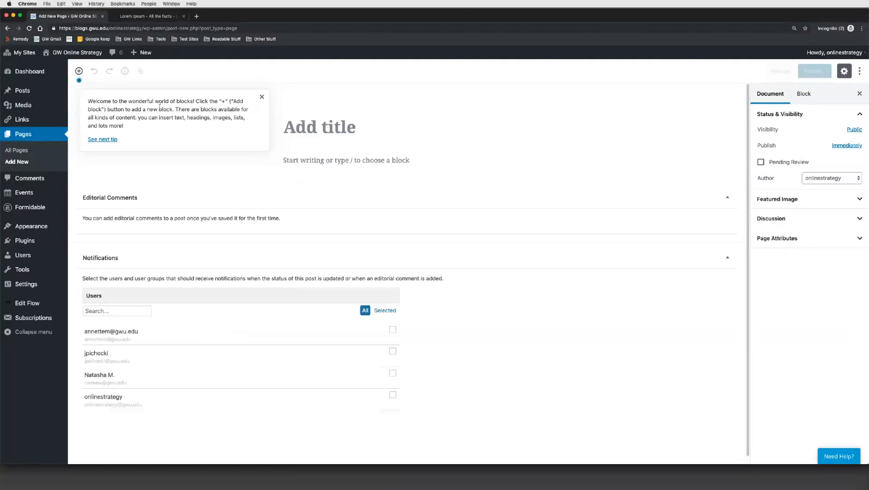
{"action": "left_click", "coordinate": [262, 99]}
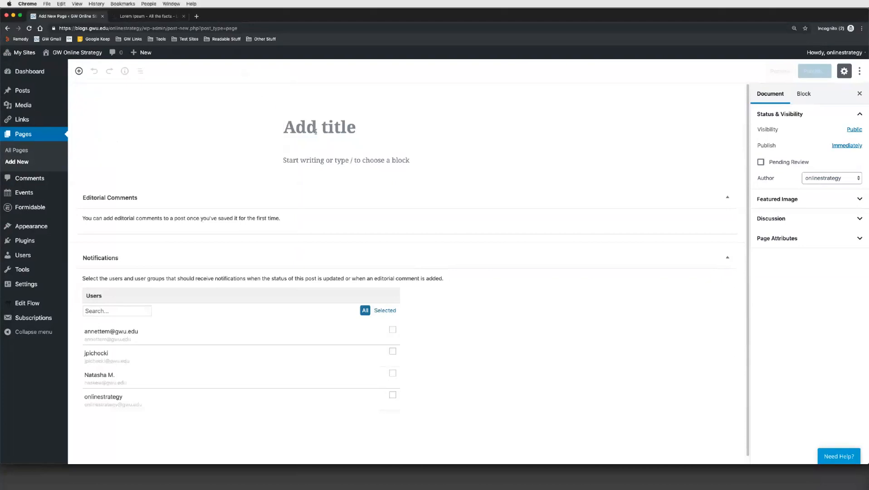
{"action": "left_click", "coordinate": [315, 131]}
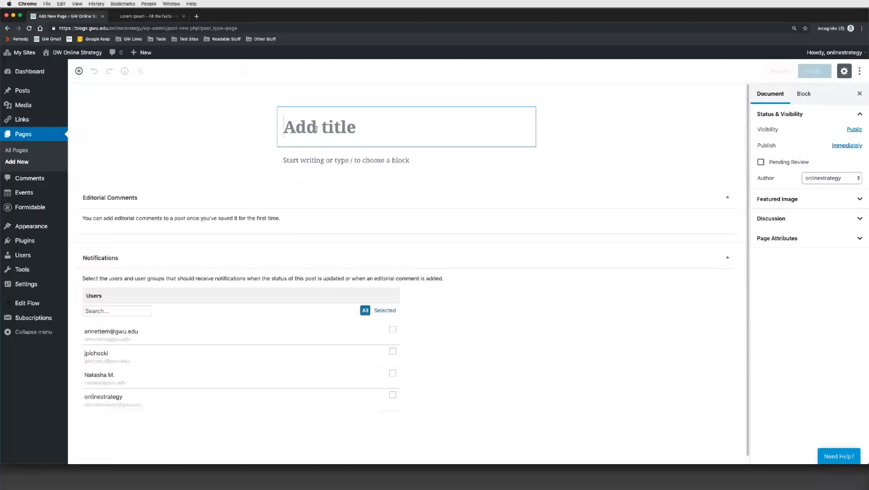
{"action": "type", "text": "My Gutenb"}
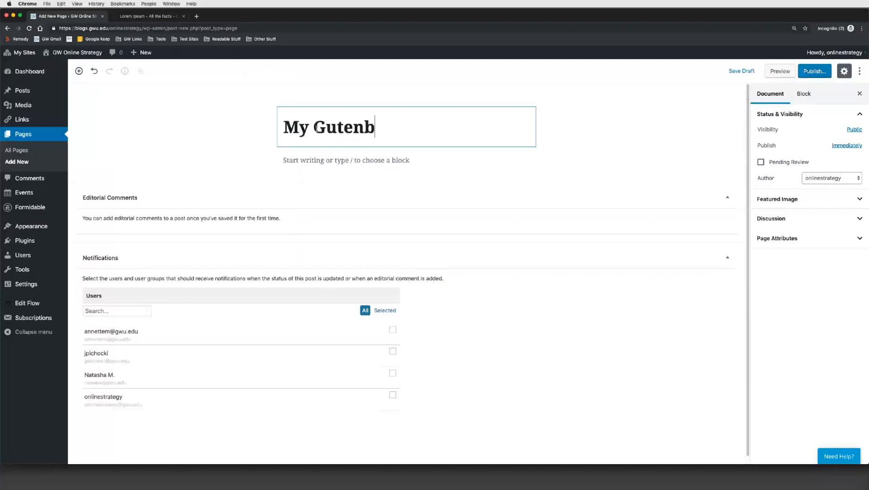
{"action": "type", "text": "erg Page"}
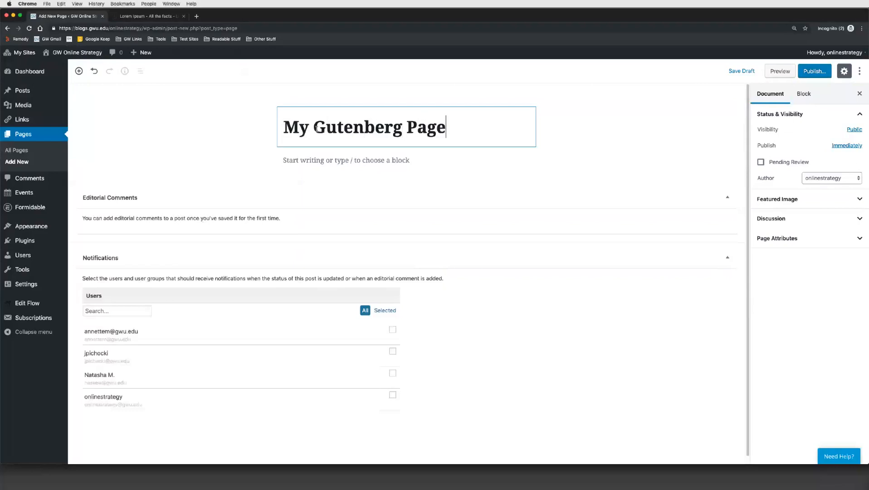
{"action": "mouse_move", "coordinate": [300, 162]}
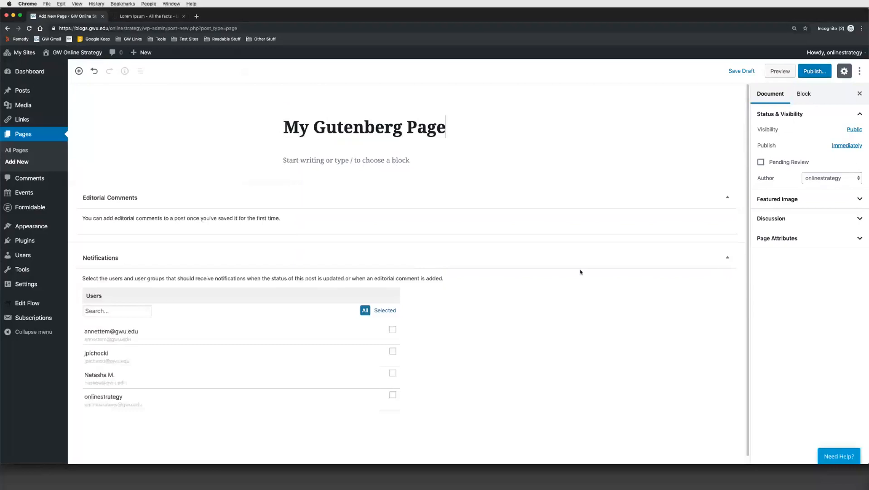
Step: Examine the block categories available for the empty block below the title, including the contents of Inline Elements
{"action": "mouse_move", "coordinate": [368, 160]}
{"action": "left_click", "coordinate": [333, 158]}
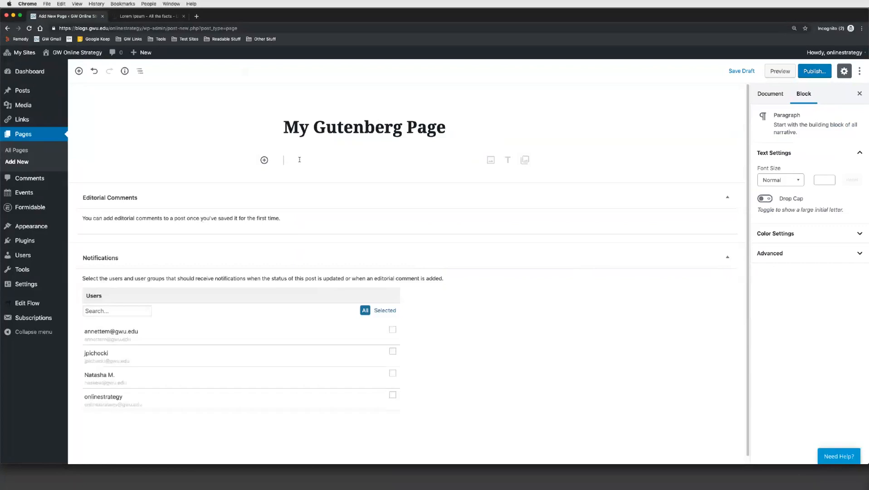
{"action": "left_click", "coordinate": [264, 161]}
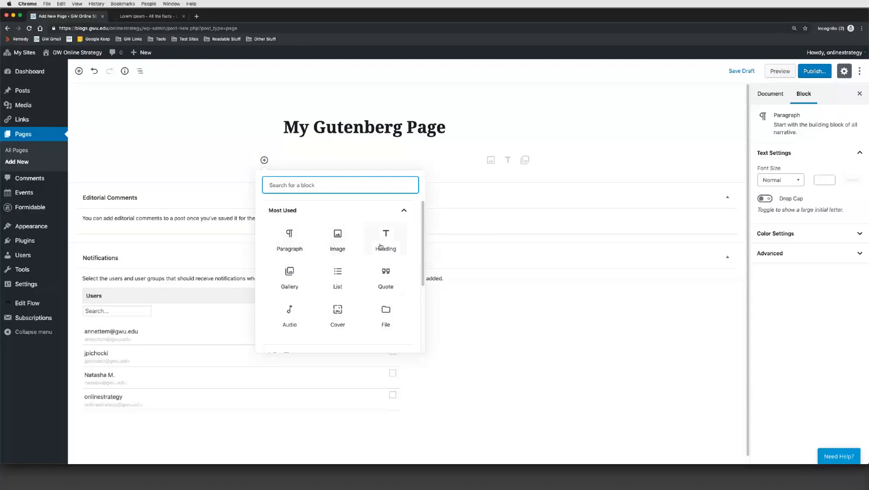
{"action": "scroll", "coordinate": [302, 279], "scroll_direction": "down", "scroll_amount": 1}
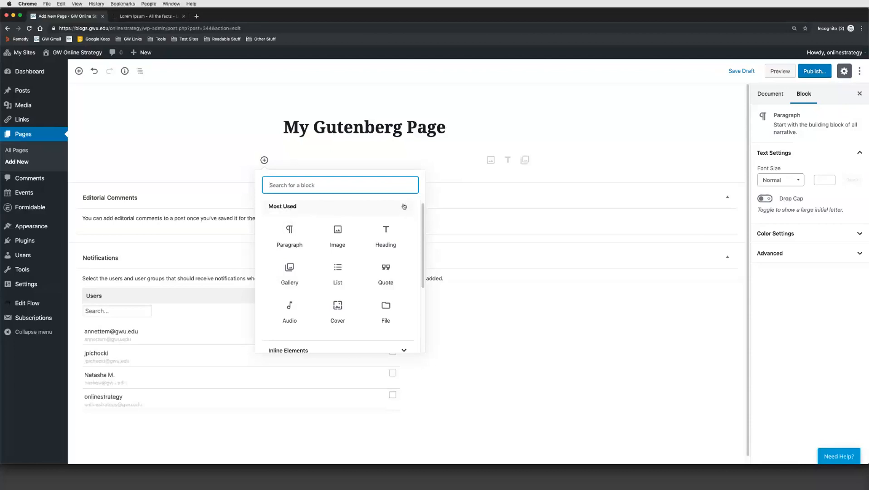
{"action": "left_click", "coordinate": [377, 211]}
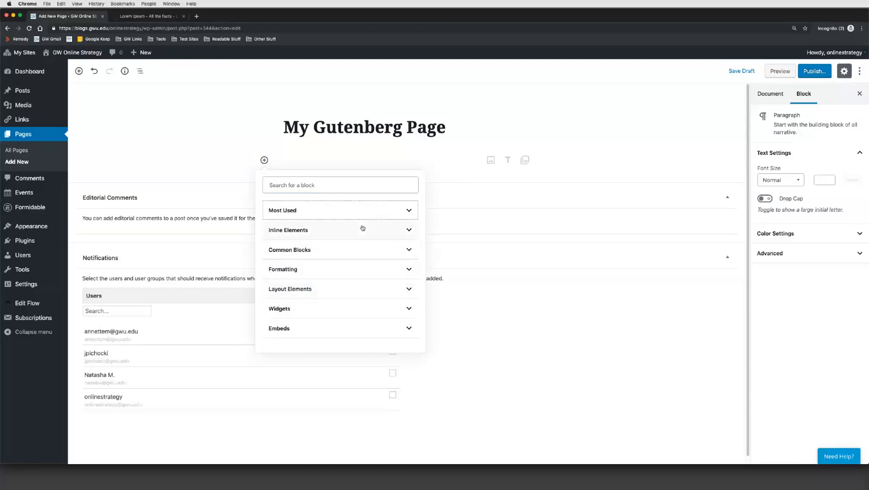
{"action": "left_click", "coordinate": [406, 232]}
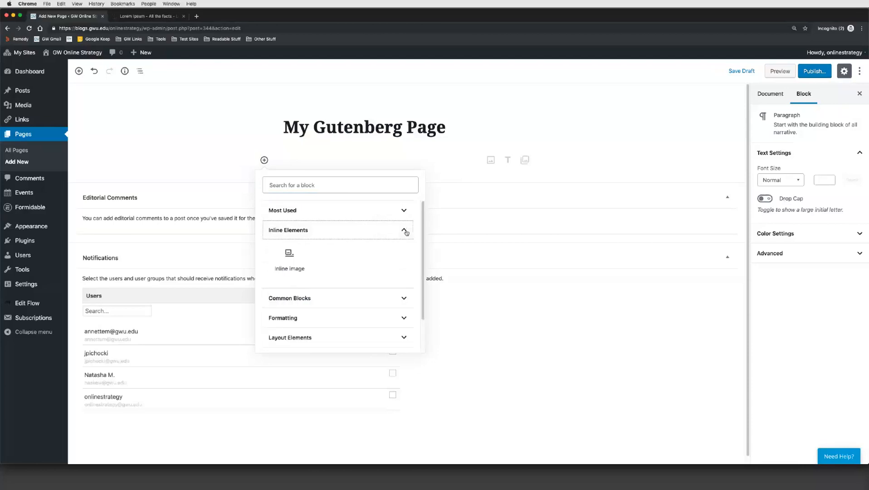
{"action": "left_click", "coordinate": [406, 232]}
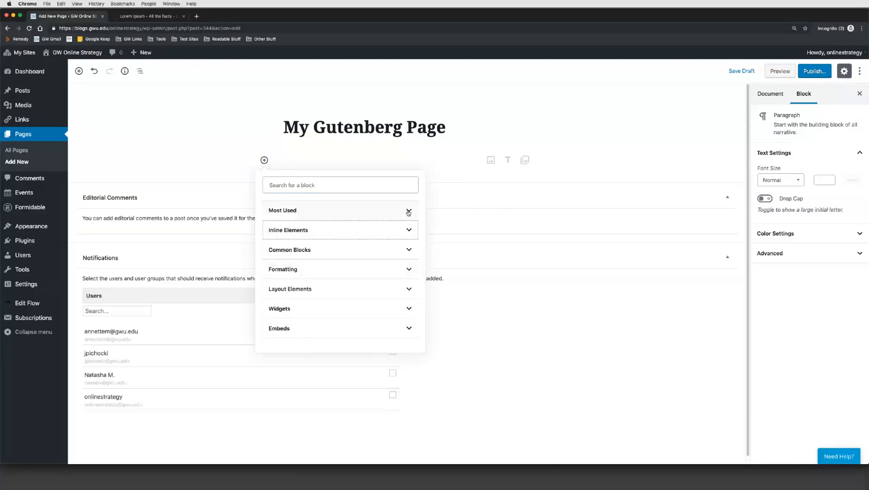
Step: Paste the copied Lorem Ipsum paragraphs into the empty block below the title, matching its style
{"action": "left_click", "coordinate": [339, 160]}
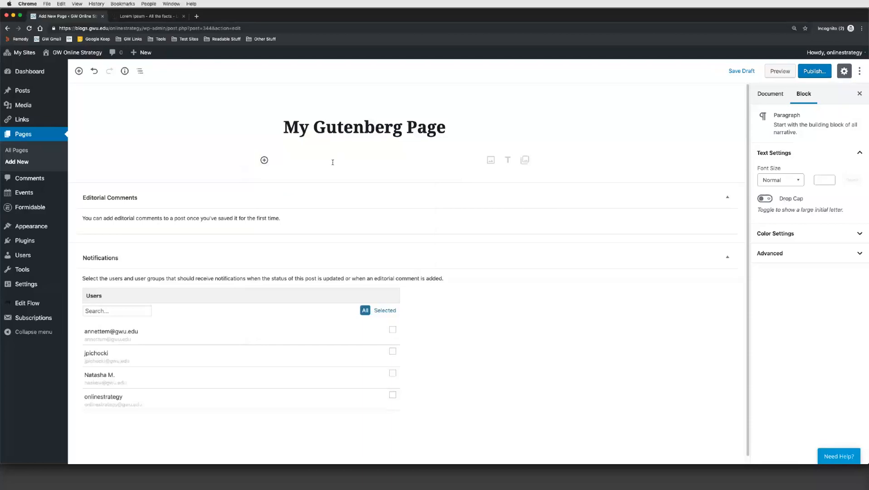
{"action": "right_click", "coordinate": [333, 162]}
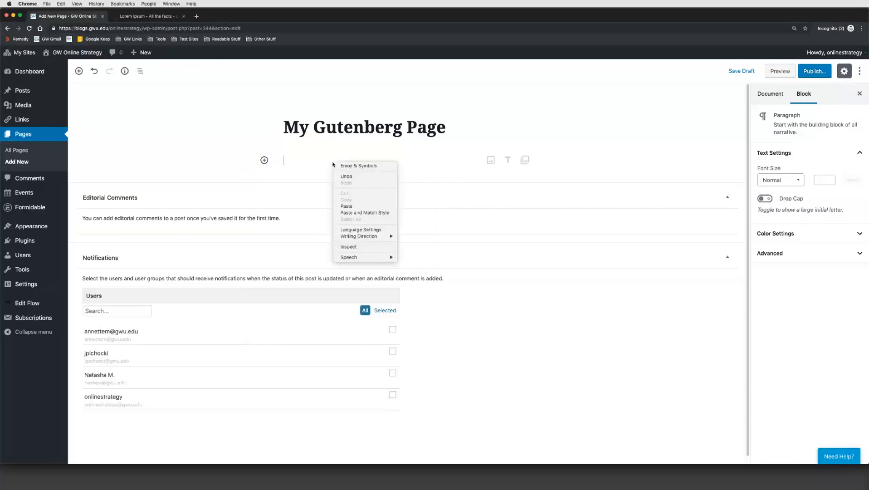
{"action": "left_click", "coordinate": [367, 213]}
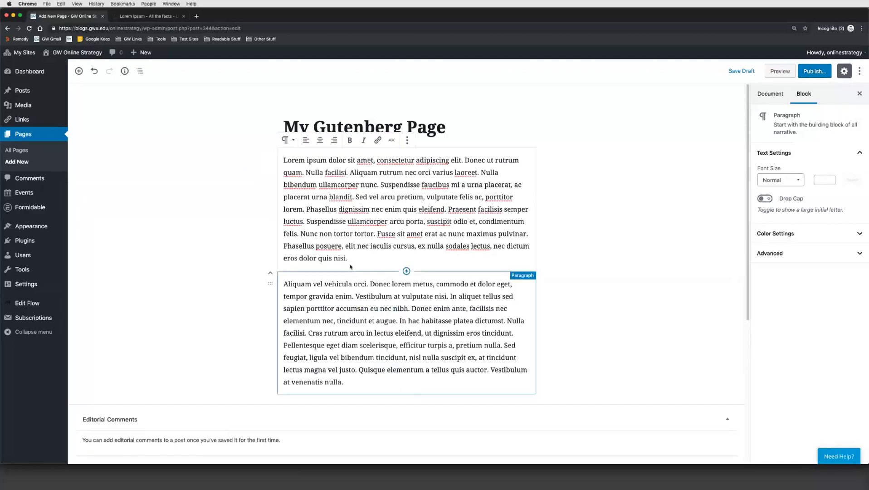
Step: Compare the pasted first paragraph with the source text on the lipsum.com page
{"action": "left_click_drag", "start_coordinate": [337, 253], "coordinate": [282, 159]}
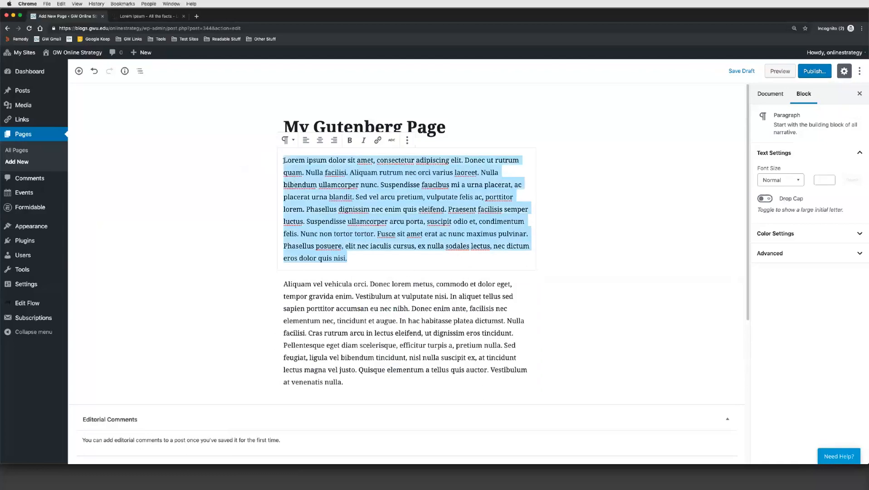
{"action": "left_click", "coordinate": [124, 17]}
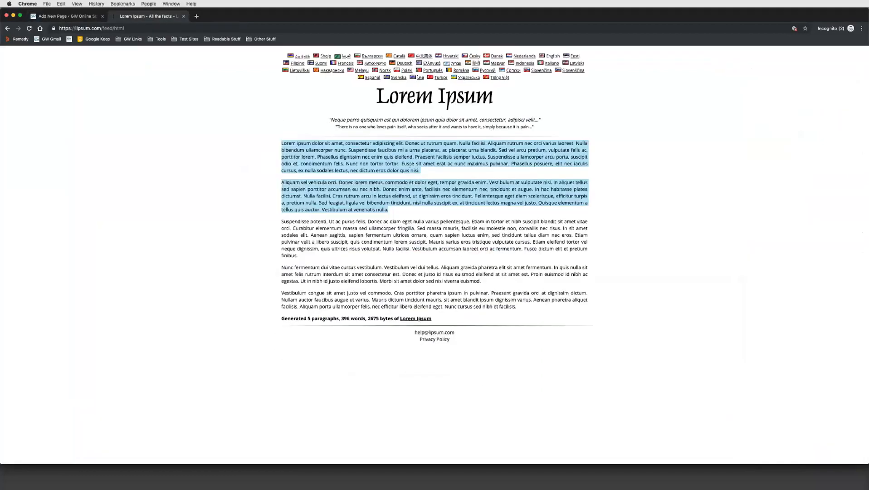
{"action": "left_click", "coordinate": [409, 166]}
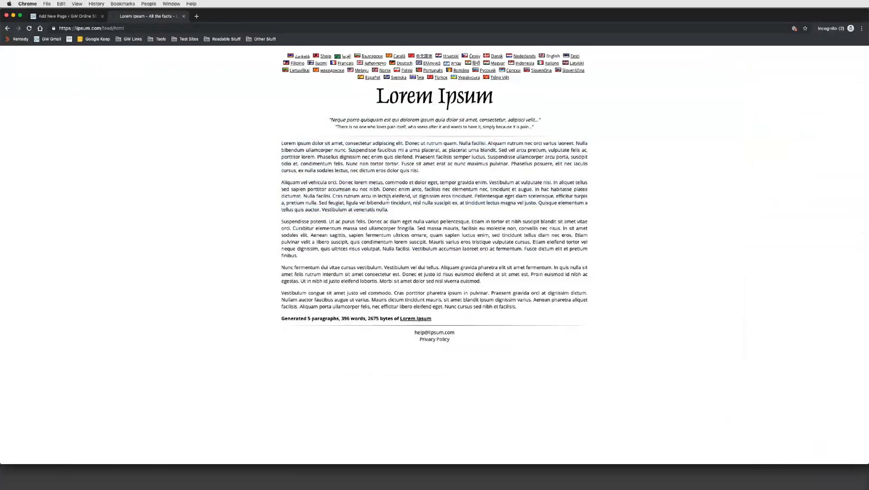
{"action": "left_click", "coordinate": [68, 16]}
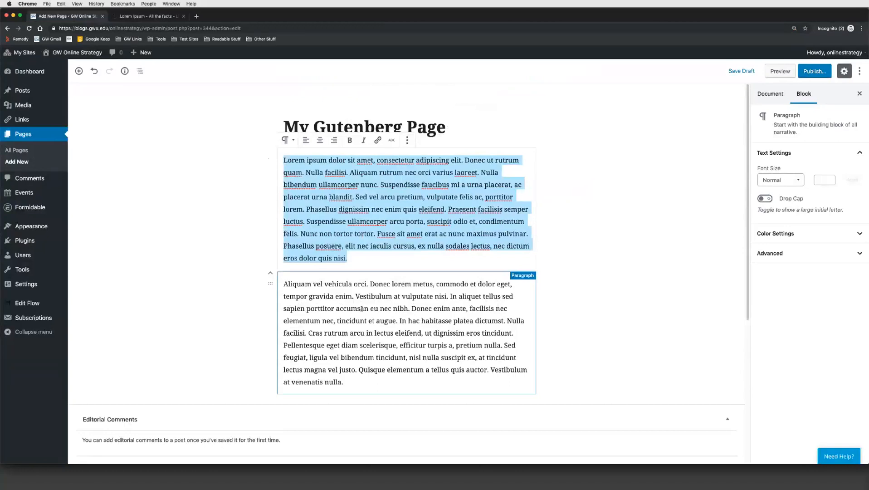
{"action": "left_click", "coordinate": [353, 226]}
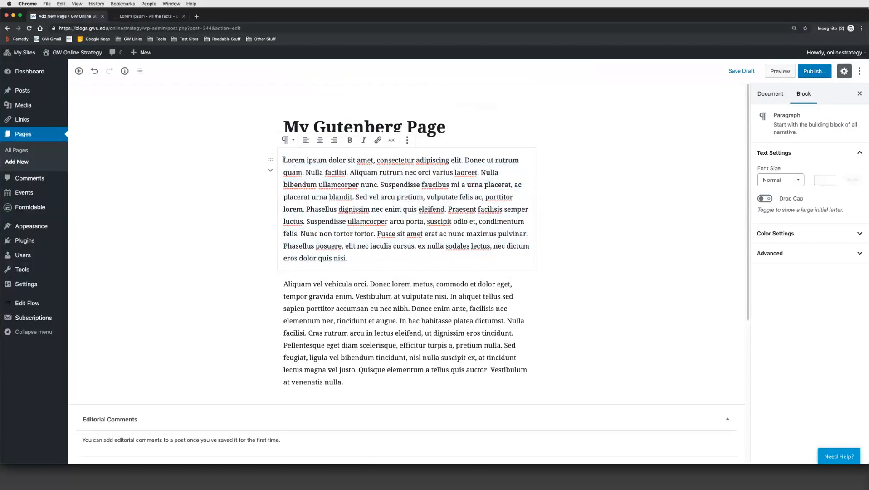
Step: Select the opening words of the first paragraph and view the block types it can be transformed to
{"action": "left_click_drag", "start_coordinate": [283, 160], "coordinate": [363, 173]}
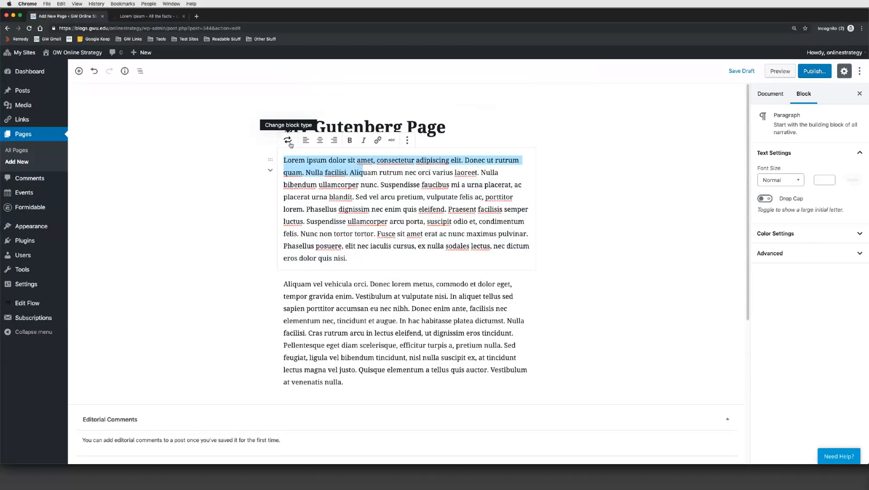
{"action": "left_click", "coordinate": [290, 141]}
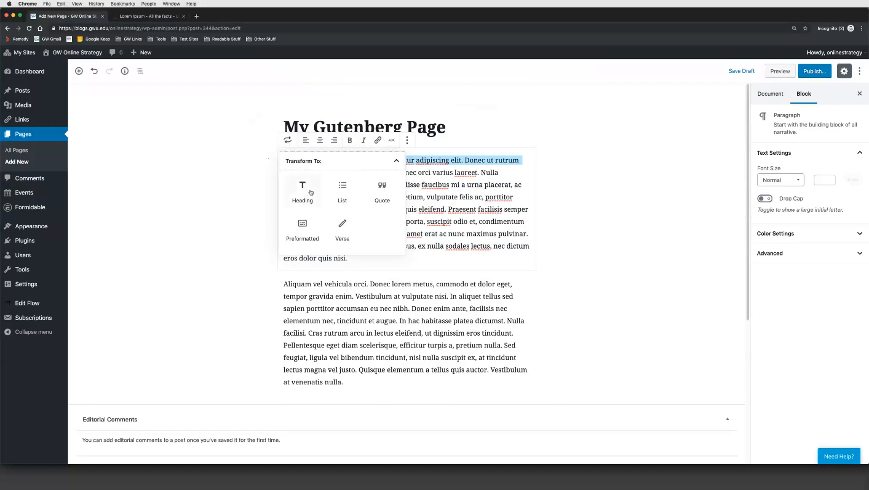
{"action": "left_click", "coordinate": [422, 198]}
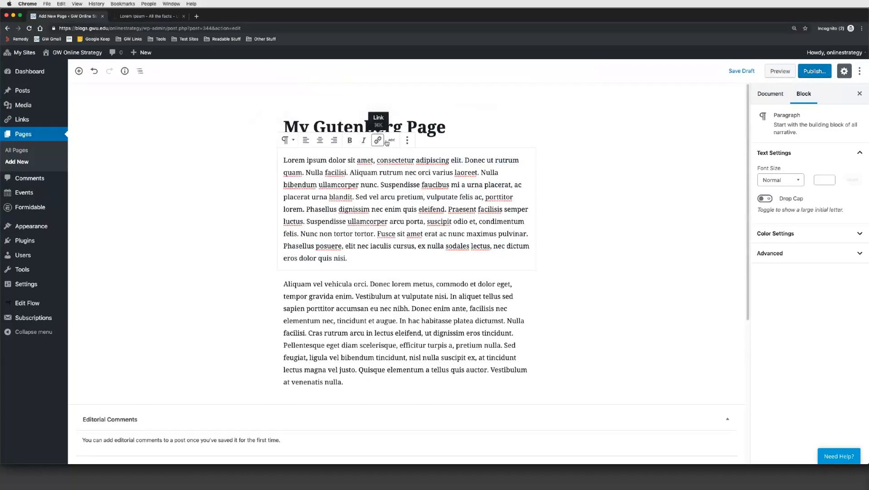
Step: Show the first paragraph block as HTML and return it to visual editing
{"action": "left_click", "coordinate": [407, 141]}
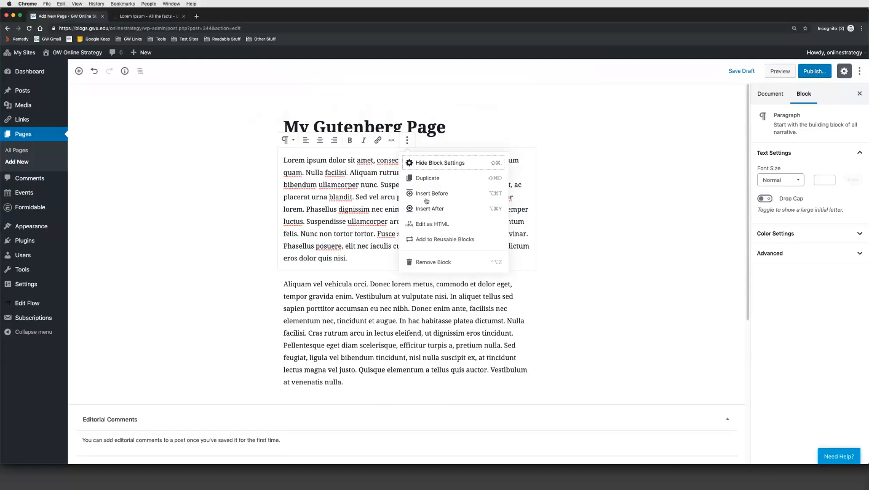
{"action": "left_click", "coordinate": [438, 227]}
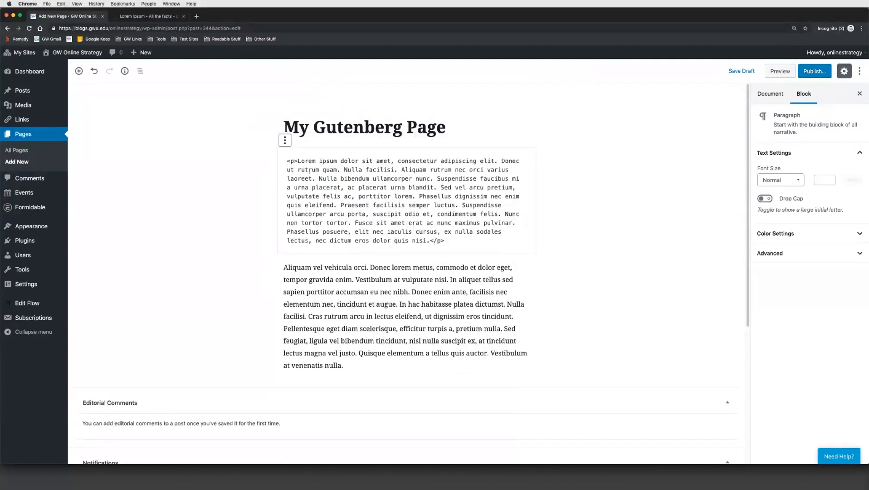
{"action": "left_click", "coordinate": [285, 141]}
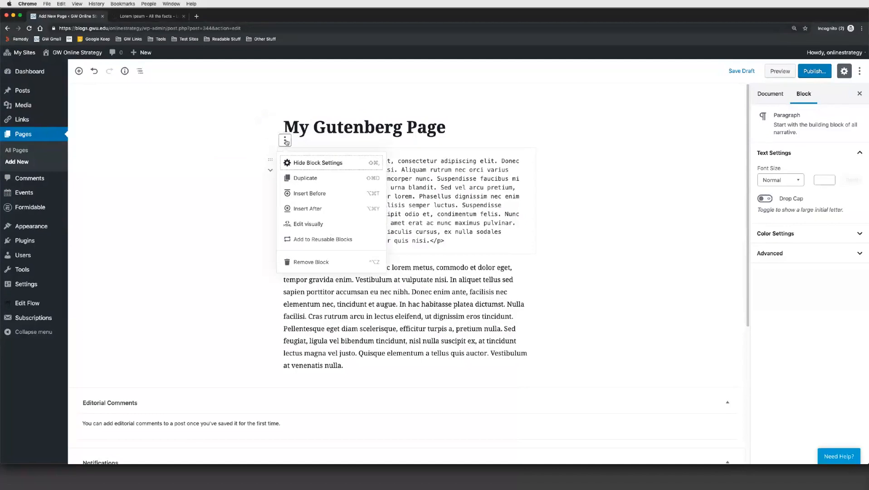
{"action": "left_click", "coordinate": [311, 225]}
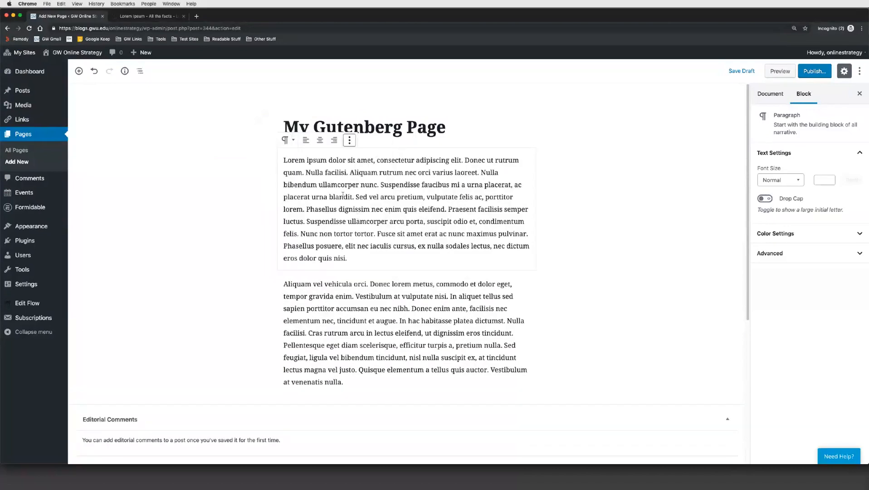
{"action": "left_click", "coordinate": [359, 209]}
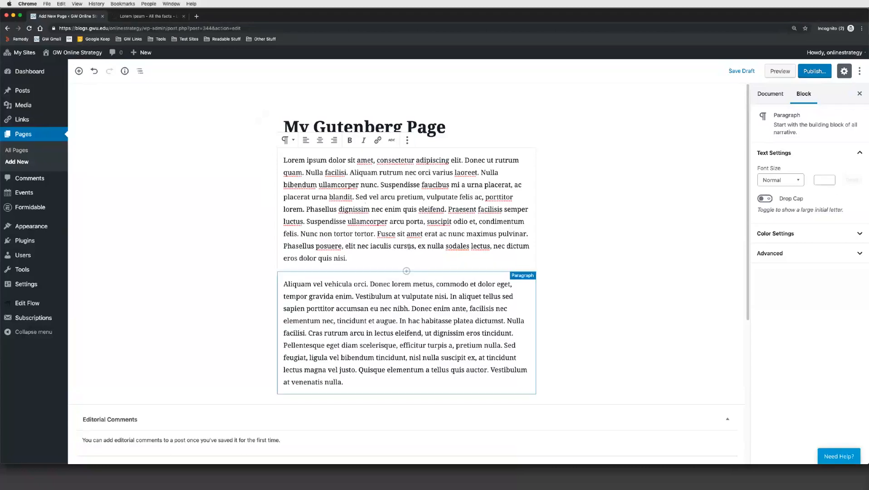
Step: Insert an Image block between the two Lorem Ipsum paragraphs
{"action": "left_click", "coordinate": [407, 271]}
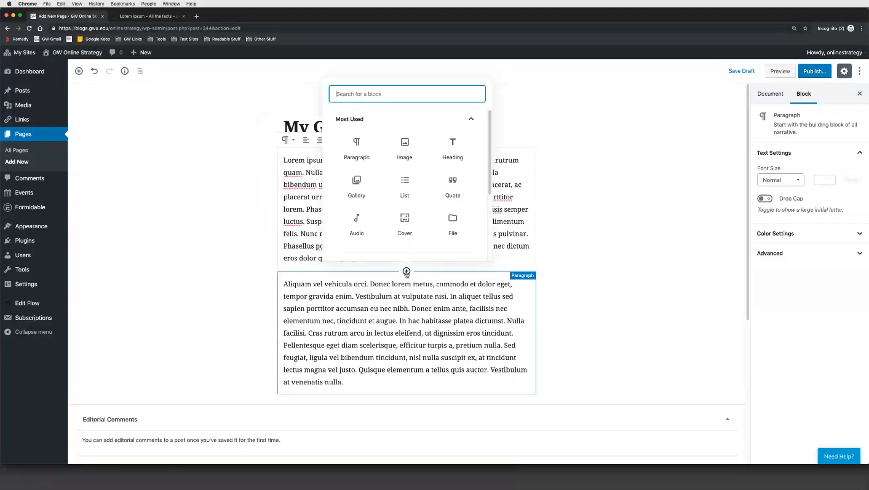
{"action": "left_click", "coordinate": [406, 147]}
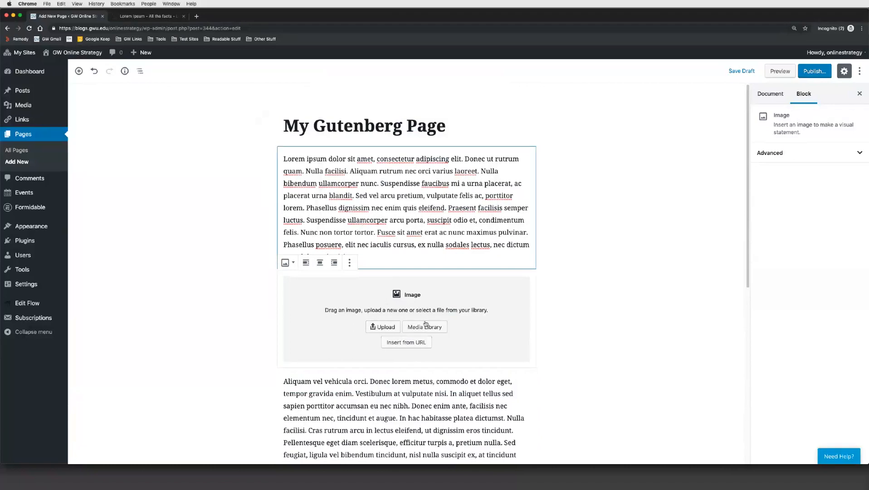
{"action": "scroll", "coordinate": [422, 323], "scroll_direction": "down", "scroll_amount": 3}
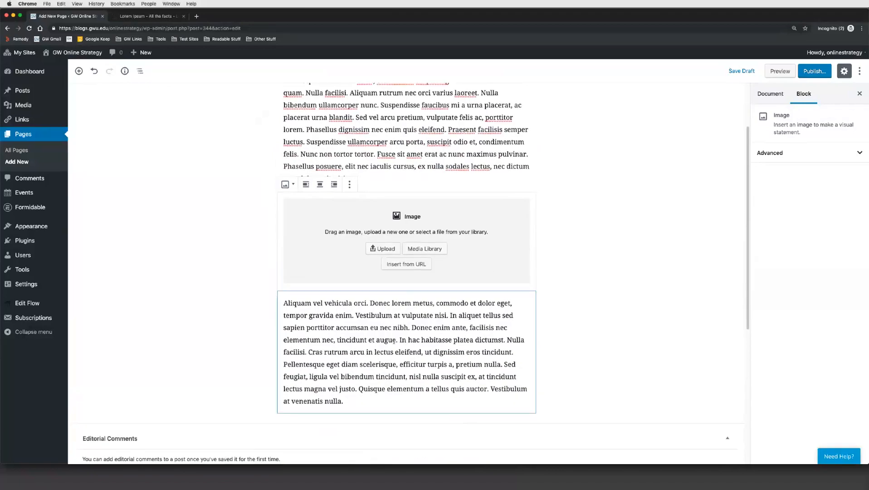
{"action": "scroll", "coordinate": [472, 358], "scroll_direction": "up", "scroll_amount": 1}
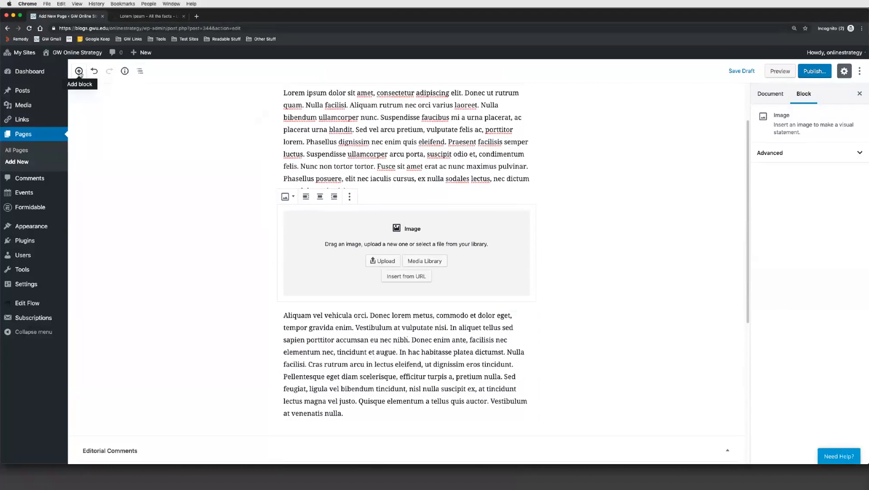
Step: View the page's content structure information and its block navigation outline
{"action": "left_click", "coordinate": [125, 71]}
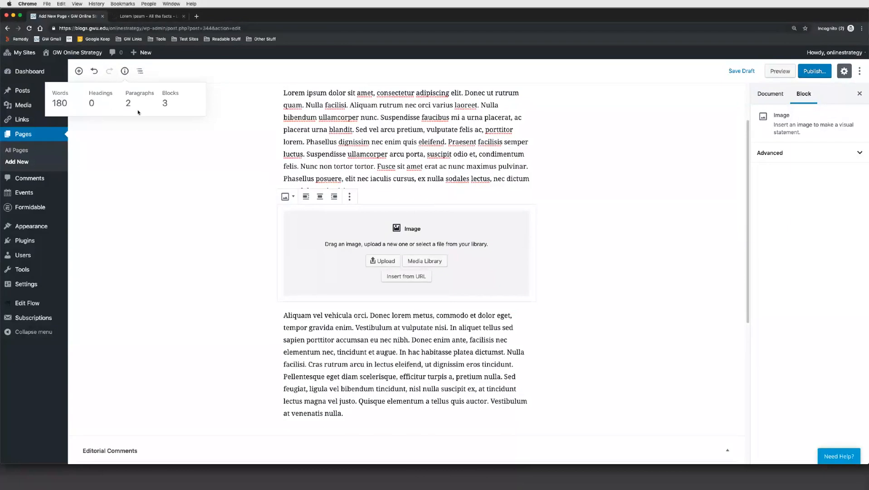
{"action": "left_click", "coordinate": [140, 72]}
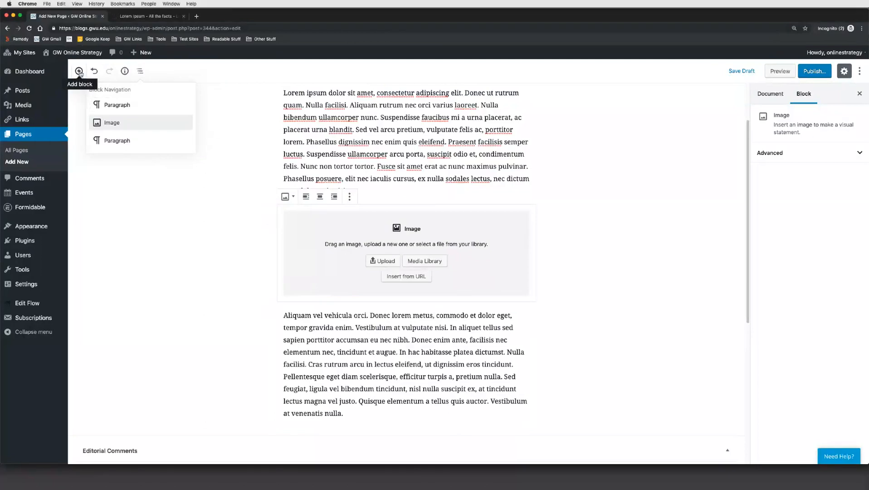
Step: Browse the block library categories and add an empty Paragraph block below the second Lorem Ipsum paragraph
{"action": "left_click", "coordinate": [79, 71]}
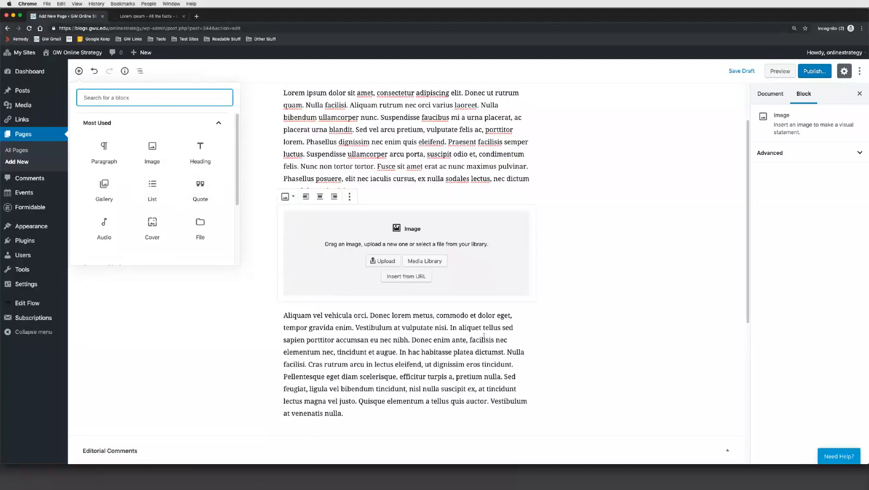
{"action": "left_click", "coordinate": [484, 336]}
{"action": "left_click", "coordinate": [78, 70]}
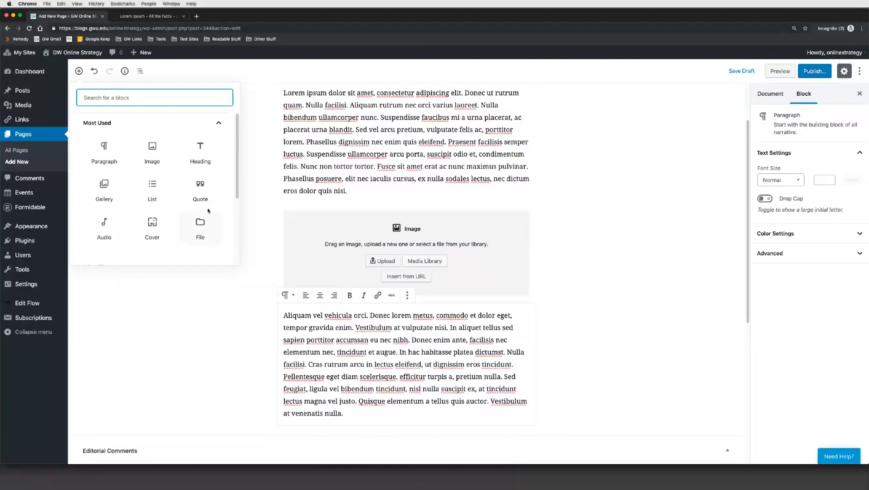
{"action": "scroll", "coordinate": [203, 212], "scroll_direction": "down", "scroll_amount": 5}
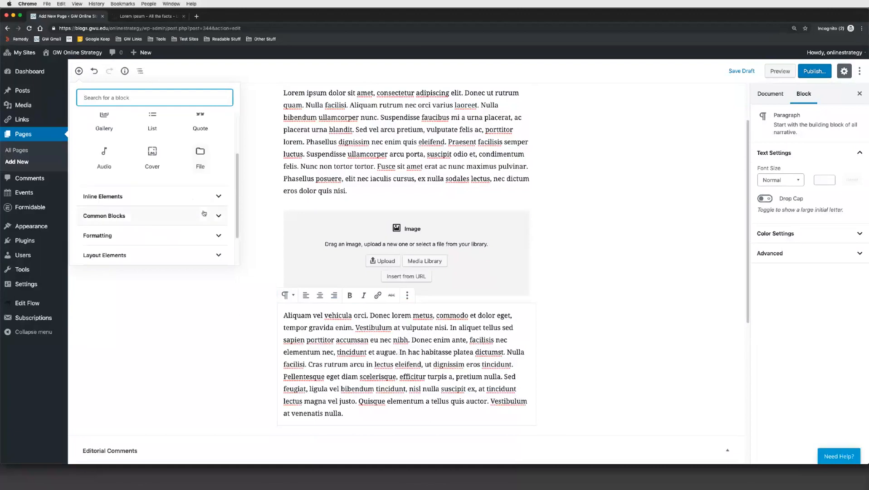
{"action": "scroll", "coordinate": [212, 205], "scroll_direction": "up", "scroll_amount": 5}
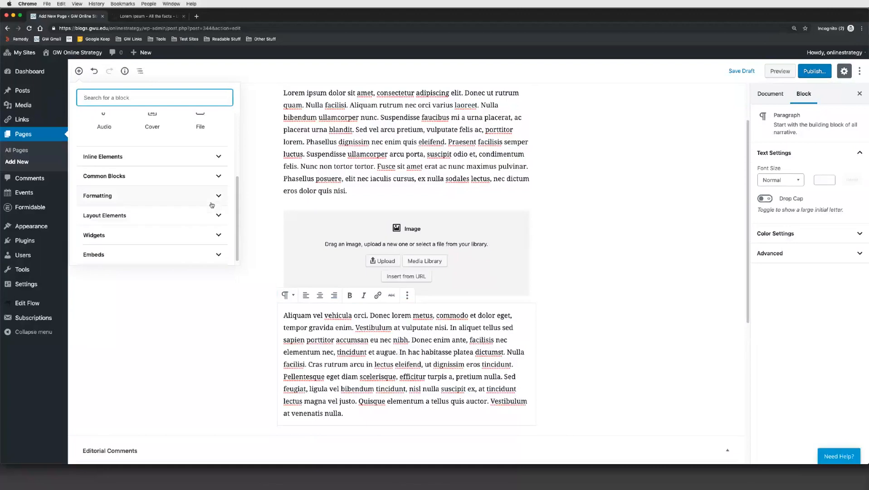
{"action": "scroll", "coordinate": [215, 199], "scroll_direction": "up", "scroll_amount": 1}
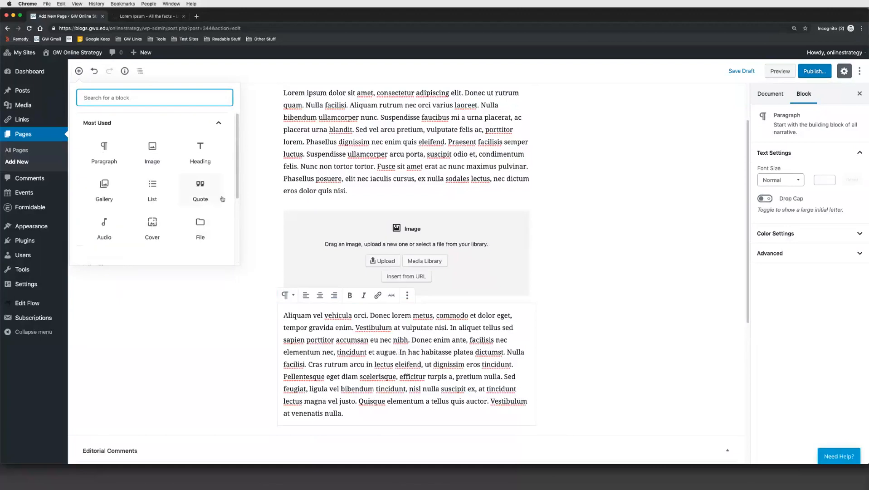
{"action": "left_click", "coordinate": [104, 151]}
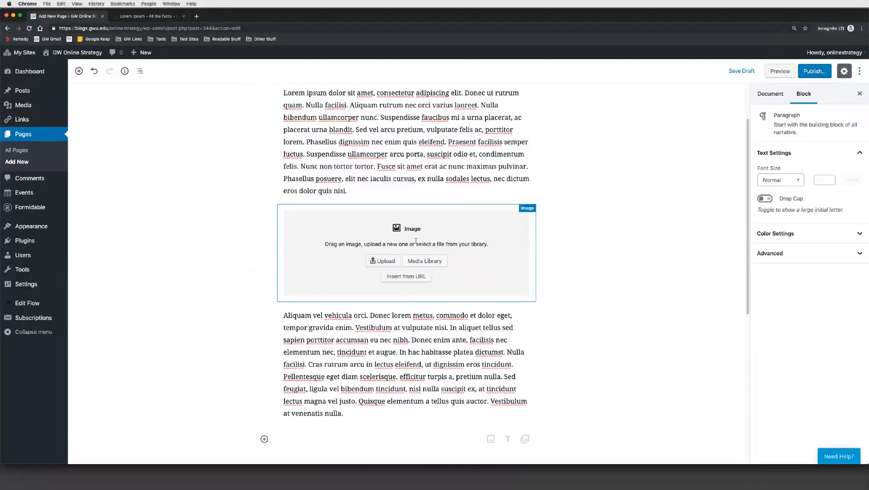
Step: Fill the Image block with the pug photo titled Puppy from the media library
{"action": "left_click", "coordinate": [438, 263]}
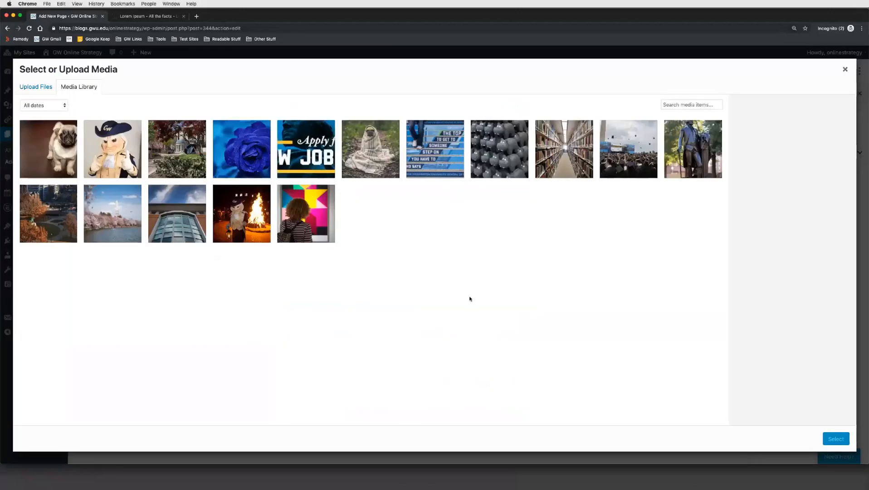
{"action": "left_click", "coordinate": [52, 152]}
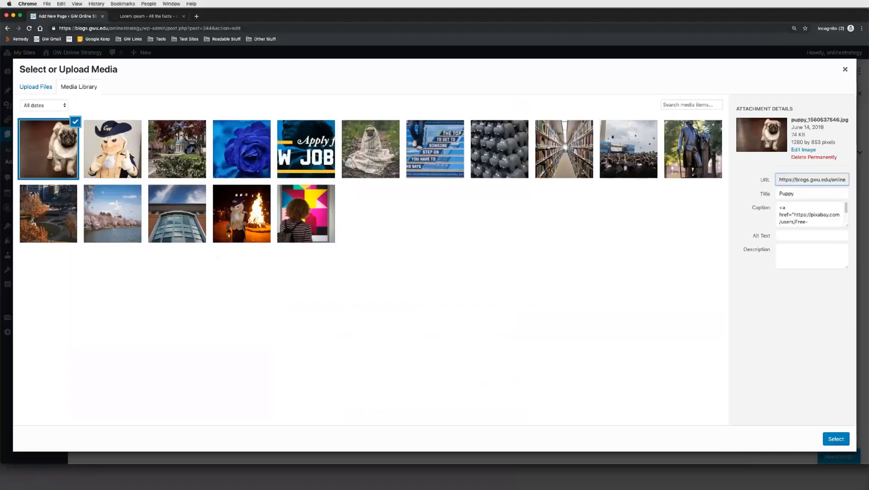
{"action": "left_click", "coordinate": [836, 438]}
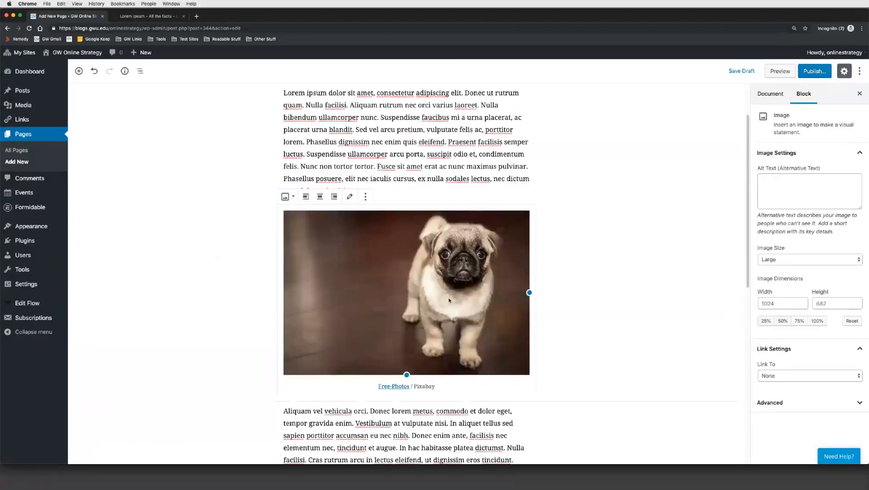
Step: Compare the first paragraph's block settings with the document settings, including the Featured Image section
{"action": "scroll", "coordinate": [520, 255], "scroll_direction": "up", "scroll_amount": 3}
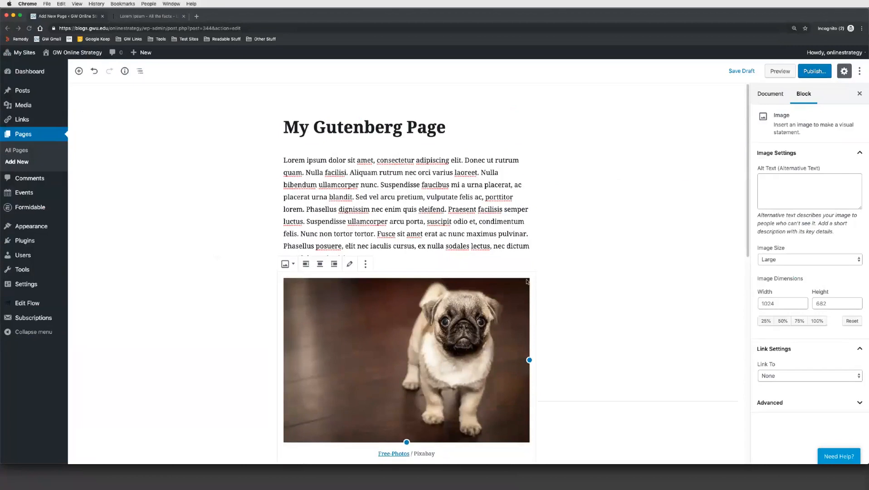
{"action": "left_click", "coordinate": [486, 221]}
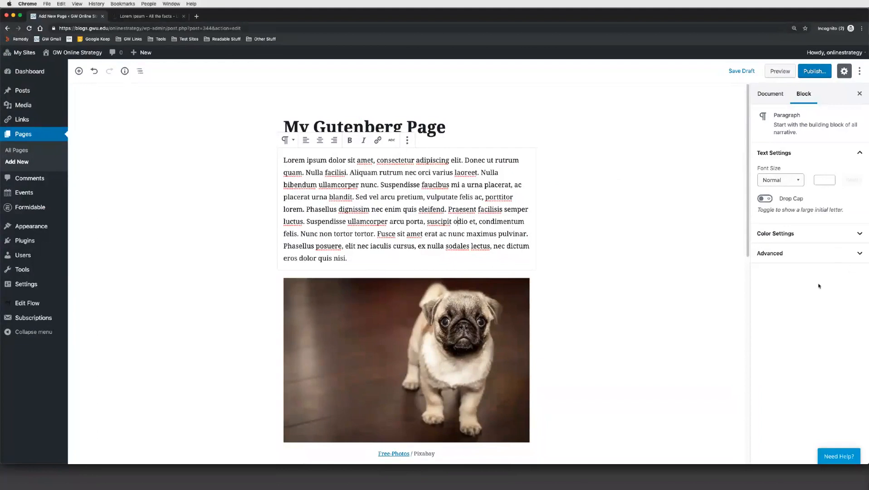
{"action": "left_click", "coordinate": [771, 96]}
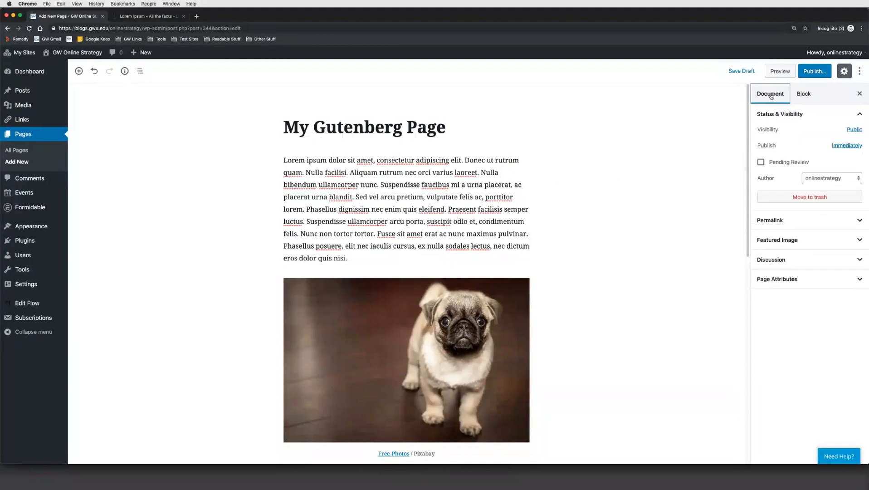
{"action": "left_click", "coordinate": [804, 97]}
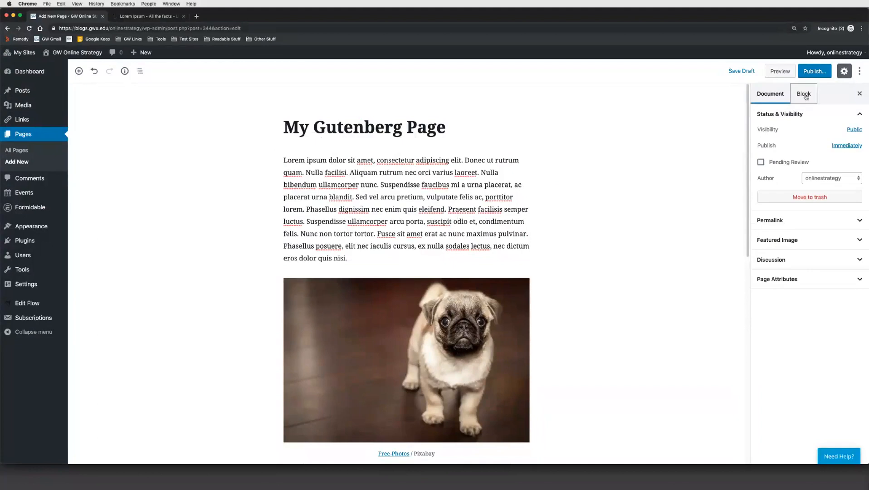
{"action": "left_click", "coordinate": [766, 98]}
{"action": "left_click", "coordinate": [792, 241]}
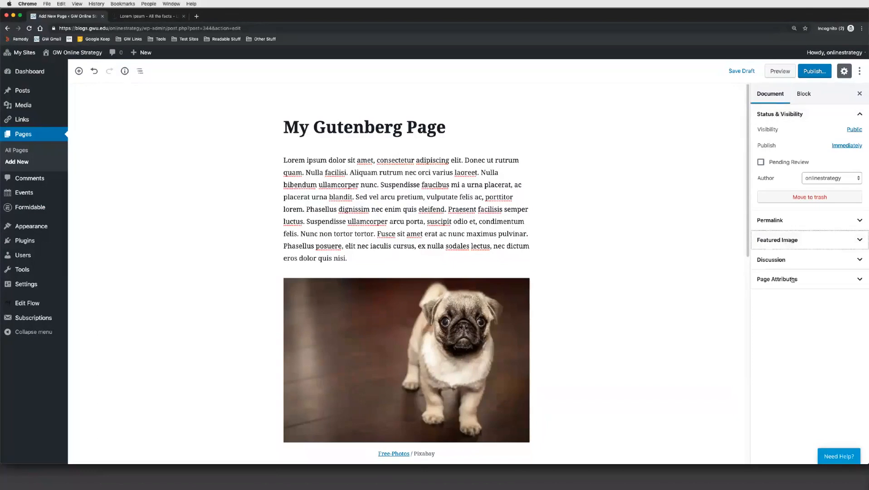
{"action": "left_click", "coordinate": [834, 240]}
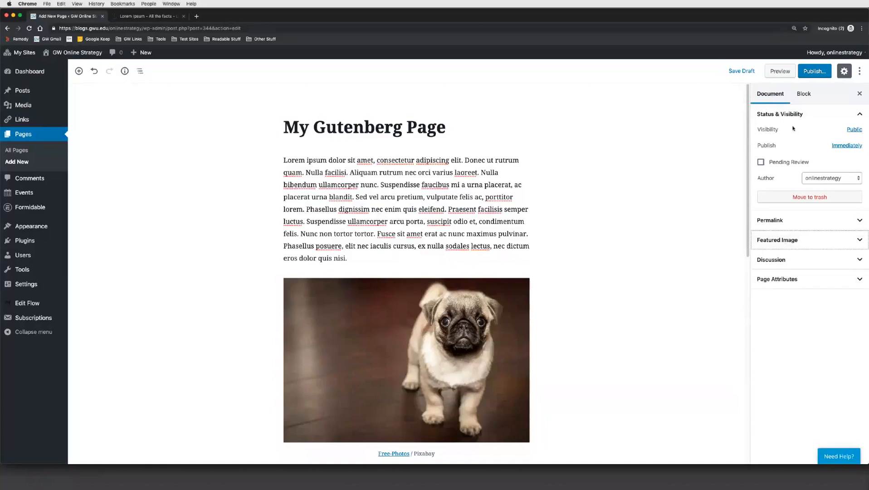
{"action": "left_click", "coordinate": [804, 95]}
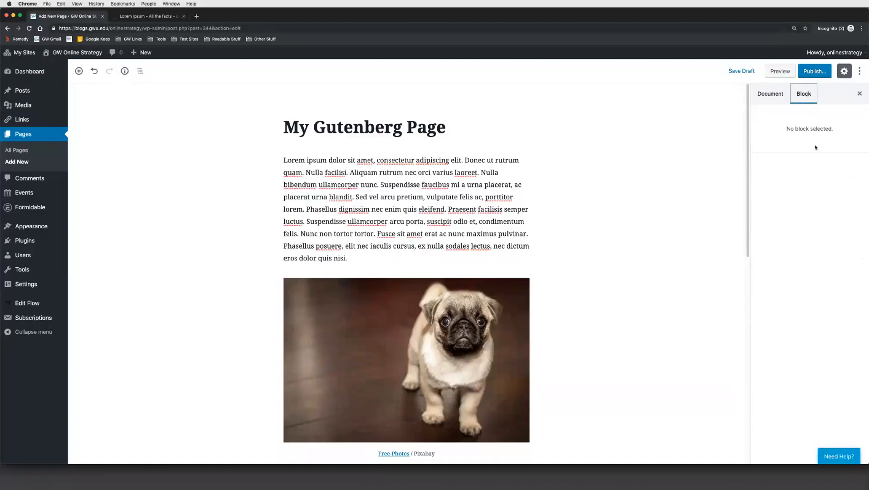
Step: Try the Large font size on the first paragraph and return it to Normal
{"action": "left_click", "coordinate": [482, 197]}
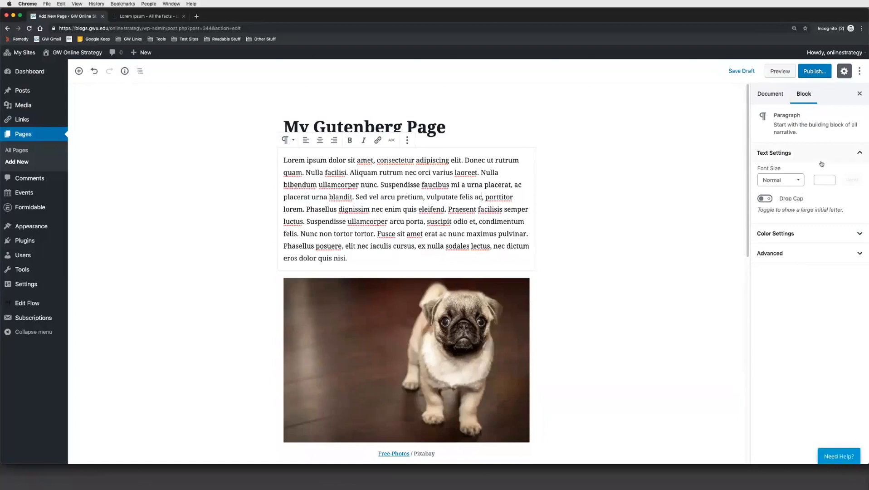
{"action": "left_click", "coordinate": [800, 179]}
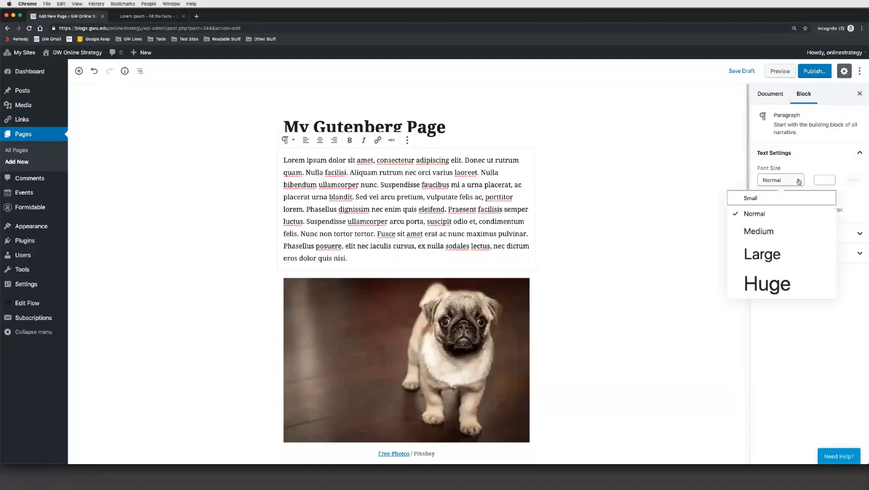
{"action": "left_click", "coordinate": [779, 265]}
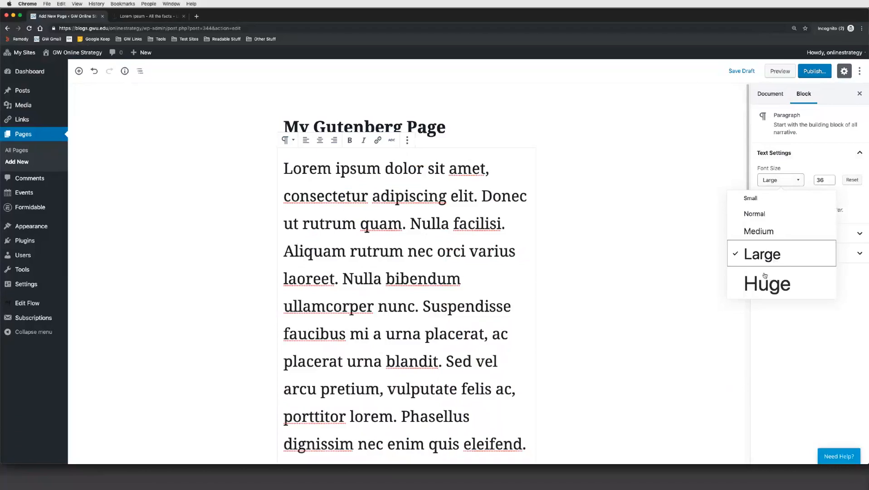
{"action": "left_click", "coordinate": [754, 214]}
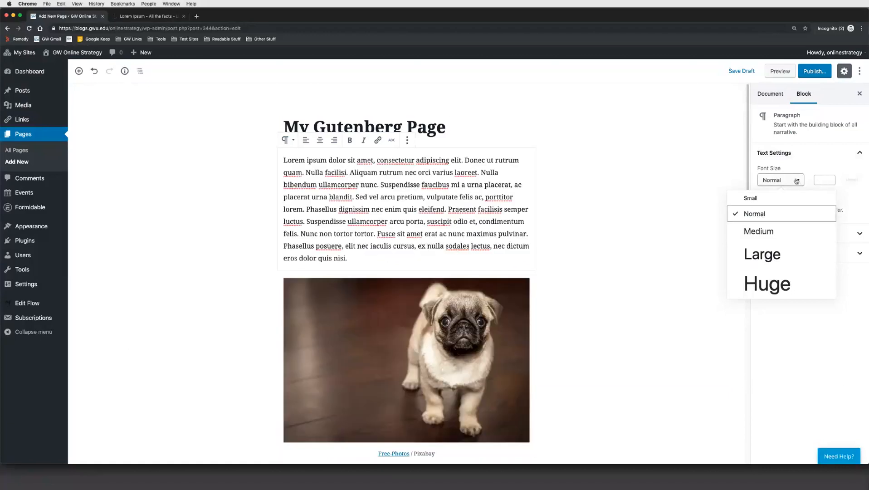
{"action": "left_click", "coordinate": [827, 180]}
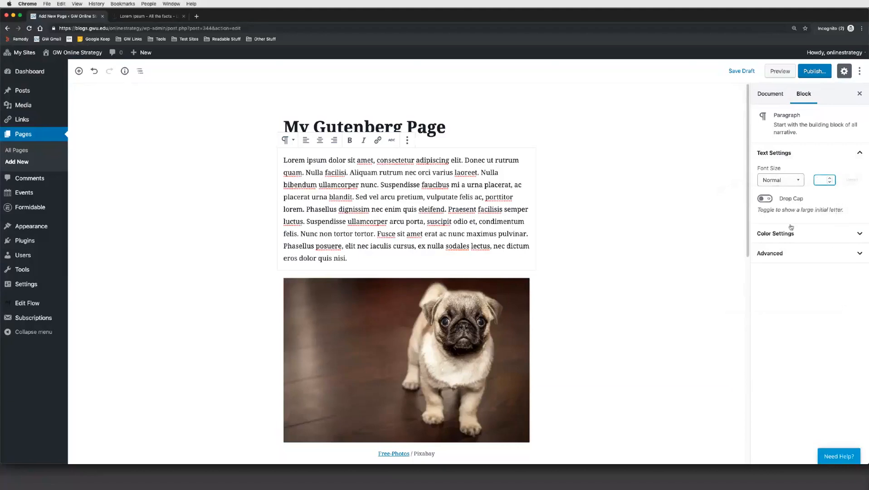
Step: Try a drop cap on the first paragraph, turn it off again, and check the paragraph's color settings
{"action": "left_click", "coordinate": [765, 199]}
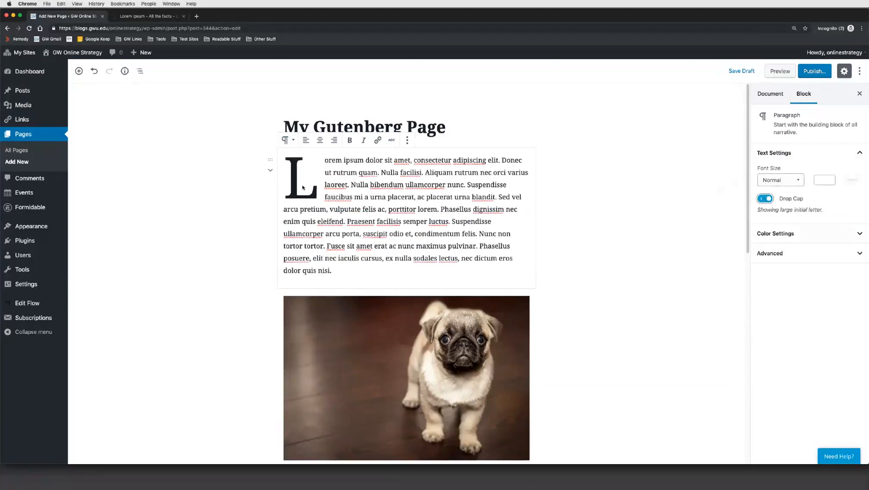
{"action": "left_click", "coordinate": [768, 202]}
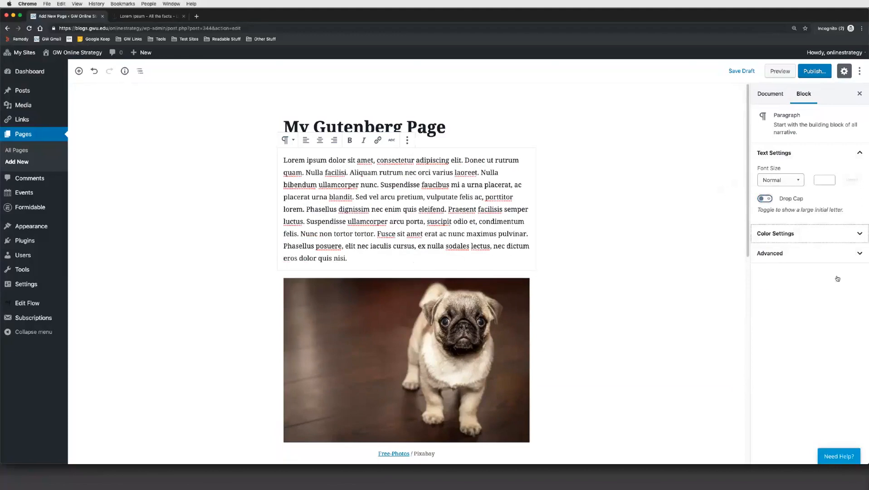
{"action": "left_click", "coordinate": [856, 234]}
{"action": "left_click", "coordinate": [855, 234]}
Step: Set the puppy image's alternative text to "An adorable pug puppy stares into our souls."
{"action": "left_click", "coordinate": [497, 318]}
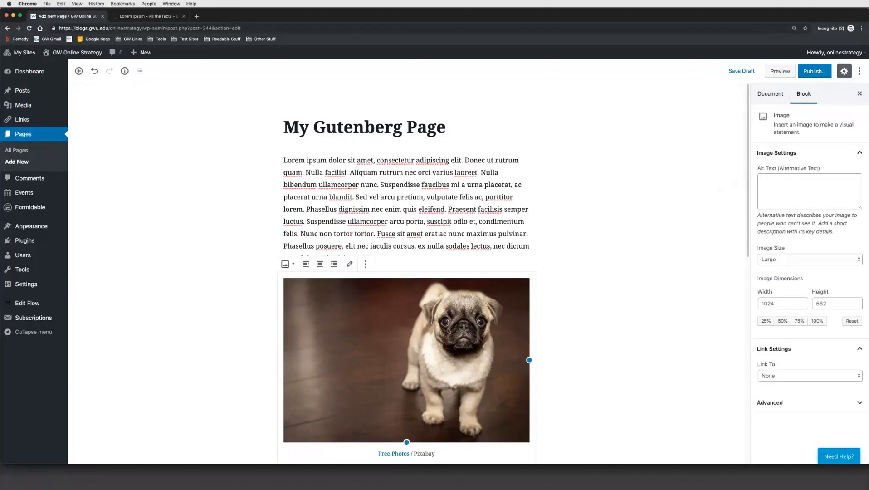
{"action": "scroll", "coordinate": [450, 331], "scroll_direction": "down", "scroll_amount": 2}
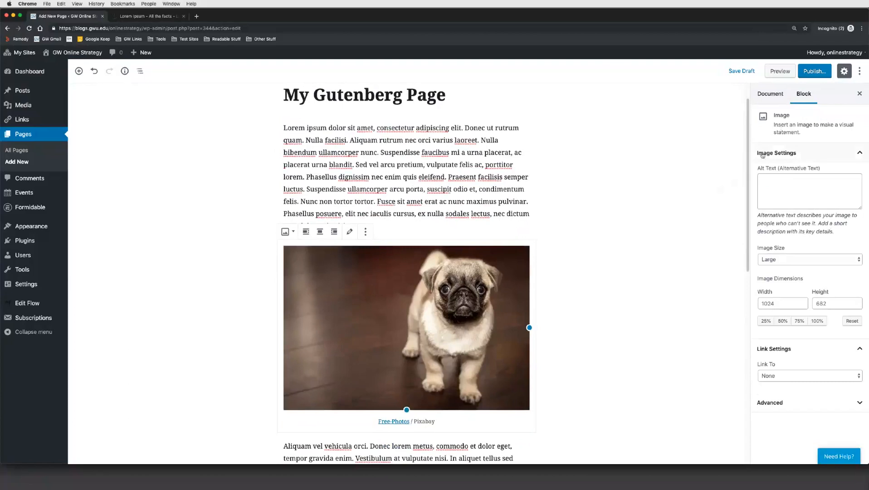
{"action": "left_click", "coordinate": [797, 198]}
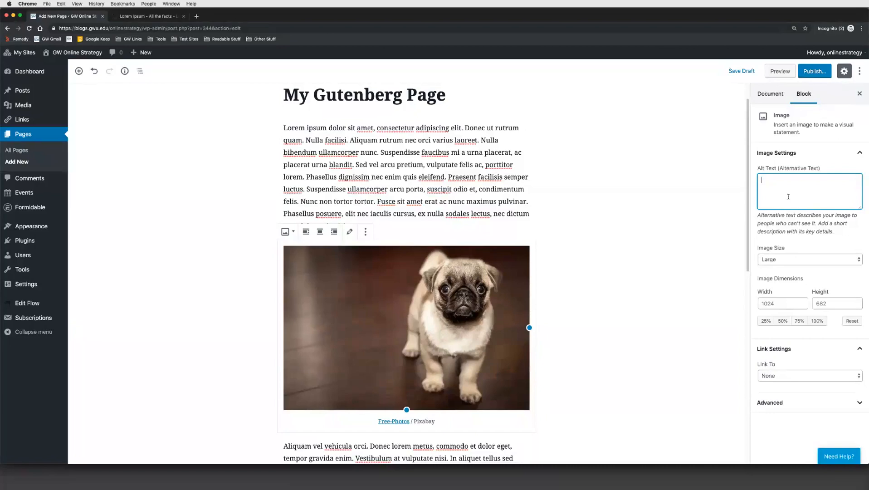
{"action": "type", "text": "An adorable pug puppy stares into our sou"}
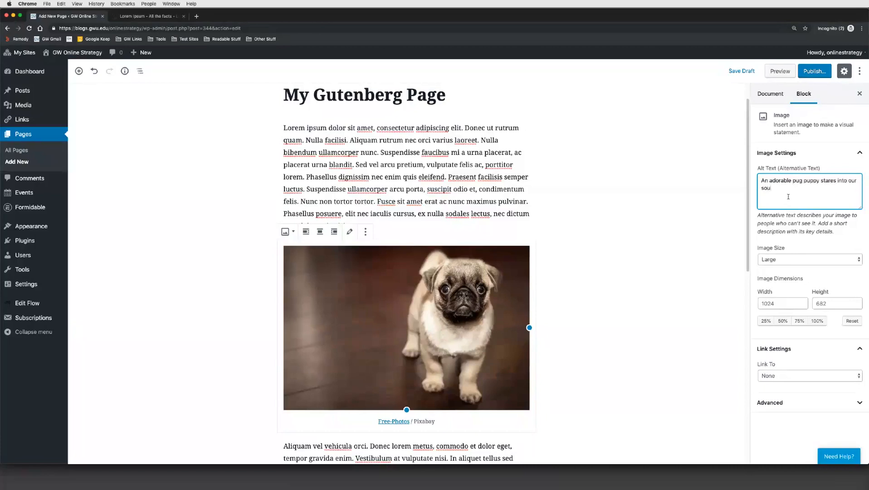
{"action": "type", "text": "ls."}
{"action": "left_click_drag", "start_coordinate": [766, 185], "coordinate": [759, 180]}
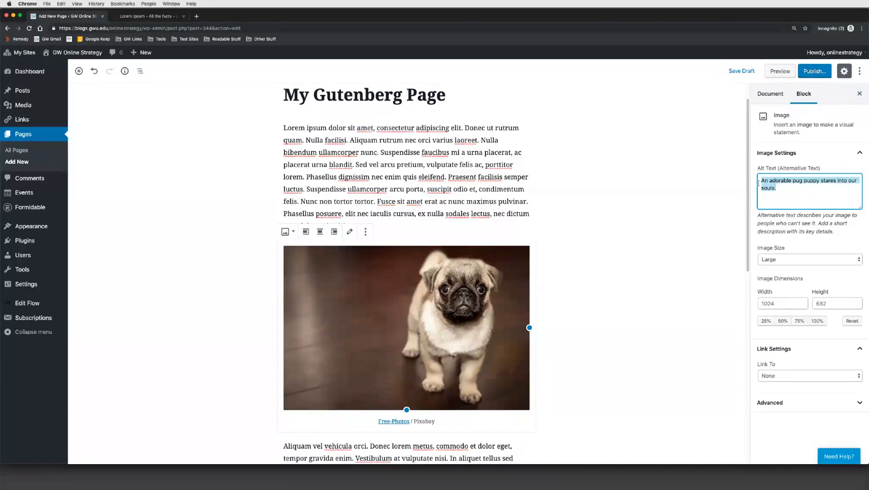
{"action": "left_click", "coordinate": [787, 231]}
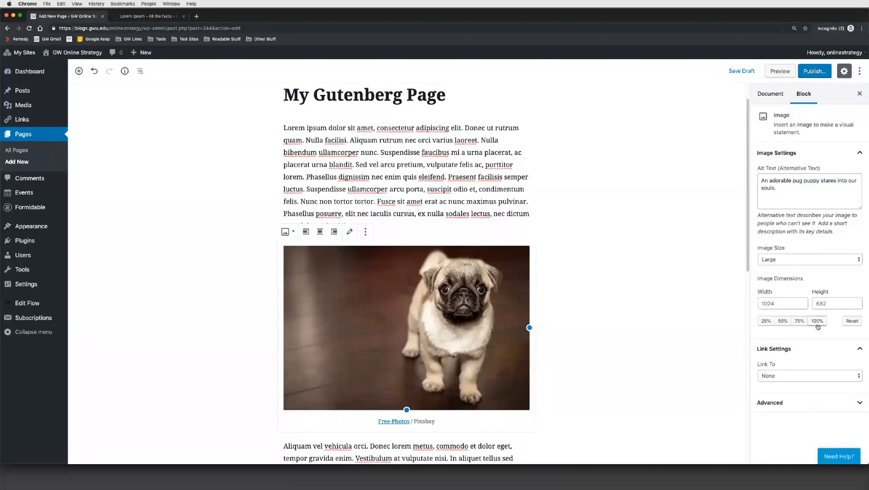
Step: Try the 75% and 50% size presets on the puppy image and reset its dimensions
{"action": "left_click", "coordinate": [789, 324]}
{"action": "left_click", "coordinate": [817, 321]}
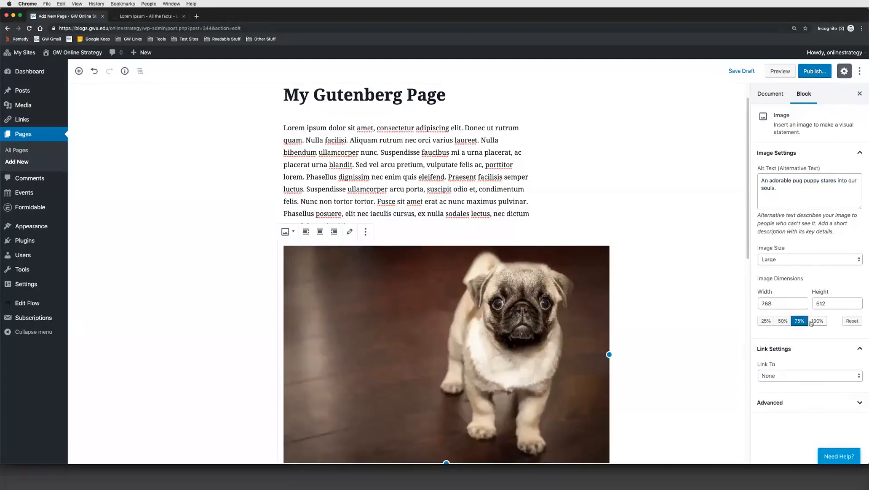
{"action": "left_click", "coordinate": [783, 323]}
{"action": "left_click", "coordinate": [766, 321]}
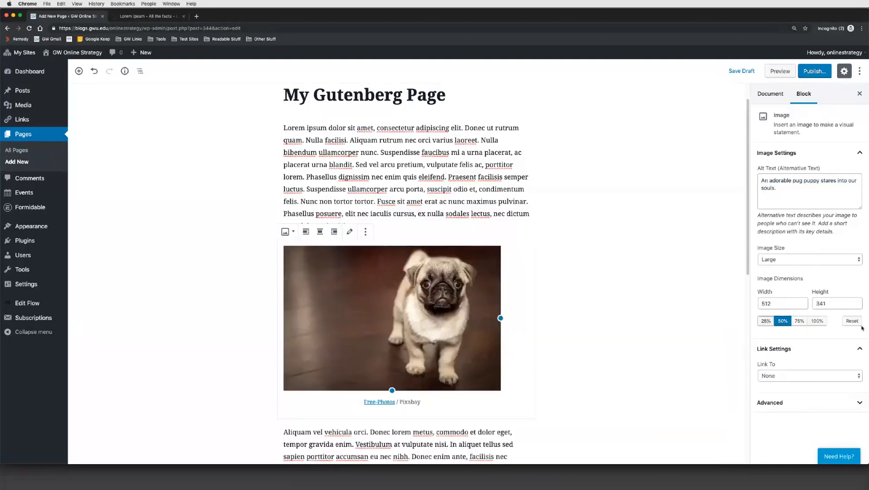
{"action": "left_click", "coordinate": [852, 321]}
{"action": "scroll", "coordinate": [617, 295], "scroll_direction": "down", "scroll_amount": 5}
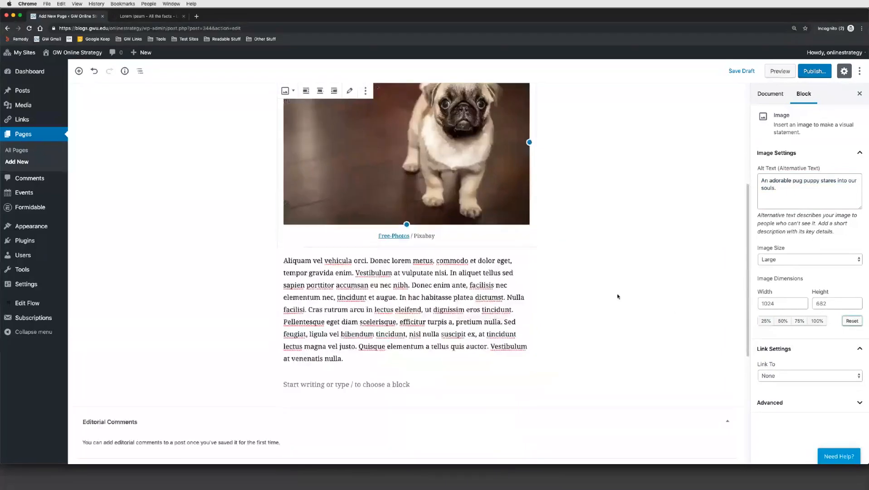
{"action": "scroll", "coordinate": [618, 301], "scroll_direction": "down", "scroll_amount": 1}
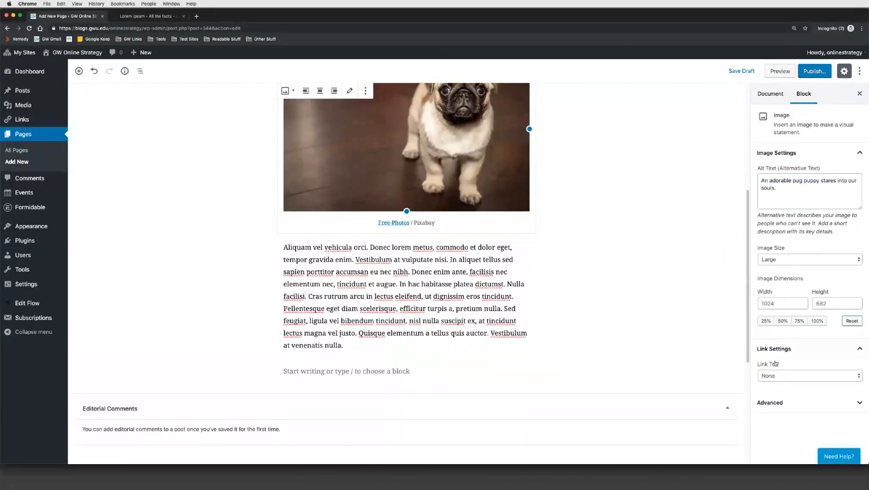
Step: Check the link target options for the puppy image and leave the link set to None
{"action": "left_click", "coordinate": [788, 375]}
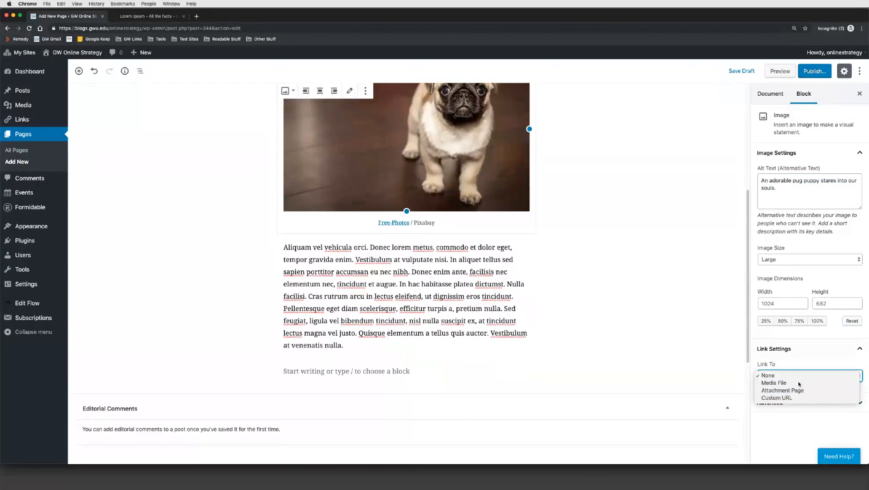
{"action": "left_click", "coordinate": [791, 358]}
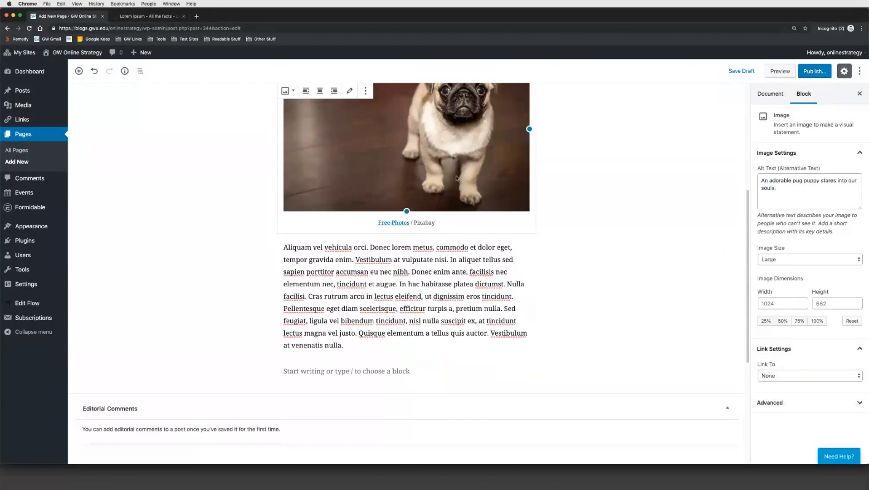
{"action": "scroll", "coordinate": [393, 117], "scroll_direction": "up", "scroll_amount": 1}
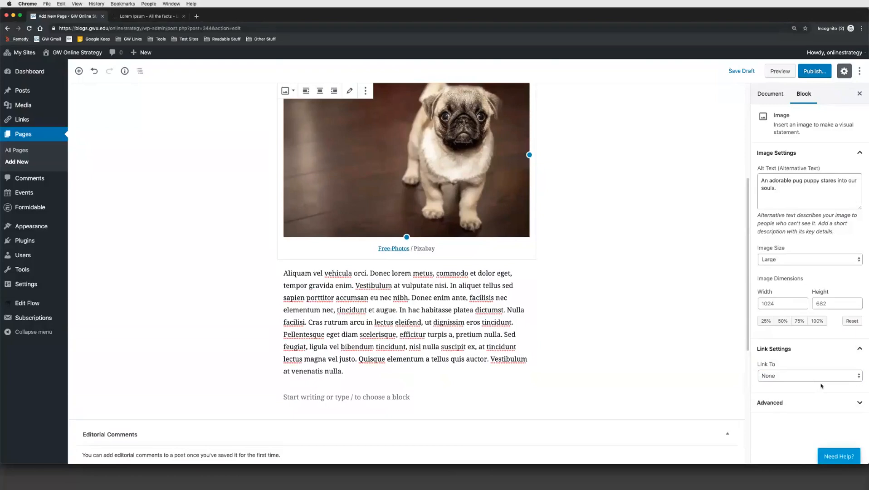
Step: Examine the additional block options available for the paragraph below the puppy image, such as duplicating, inserting and removing
{"action": "left_click", "coordinate": [465, 312]}
{"action": "scroll", "coordinate": [465, 312], "scroll_direction": "down", "scroll_amount": 2}
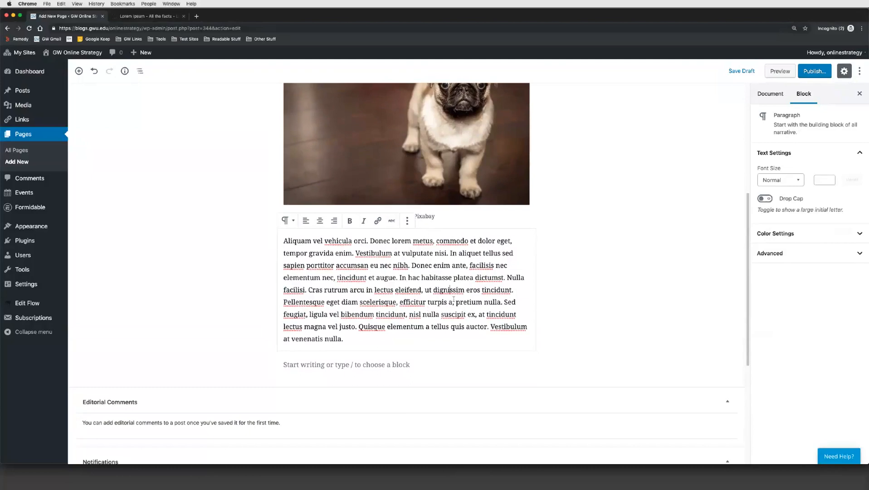
{"action": "left_click", "coordinate": [407, 221]}
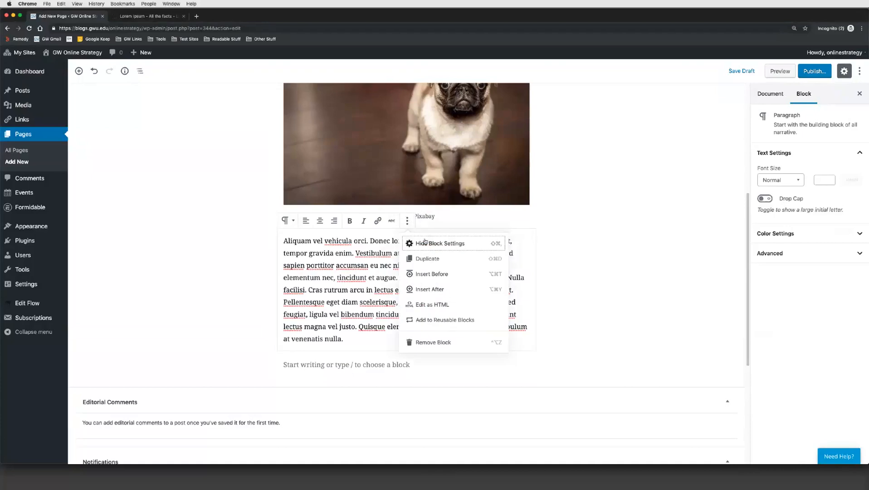
{"action": "left_click", "coordinate": [393, 265]}
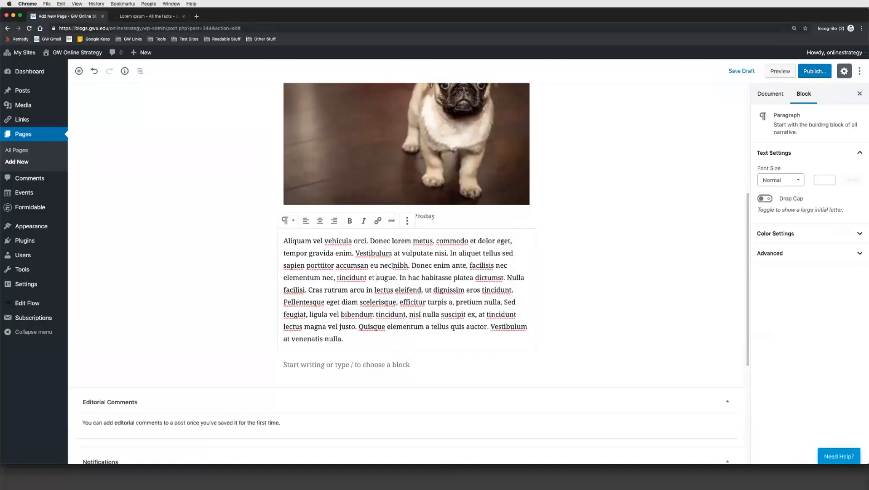
{"action": "left_click", "coordinate": [408, 221]}
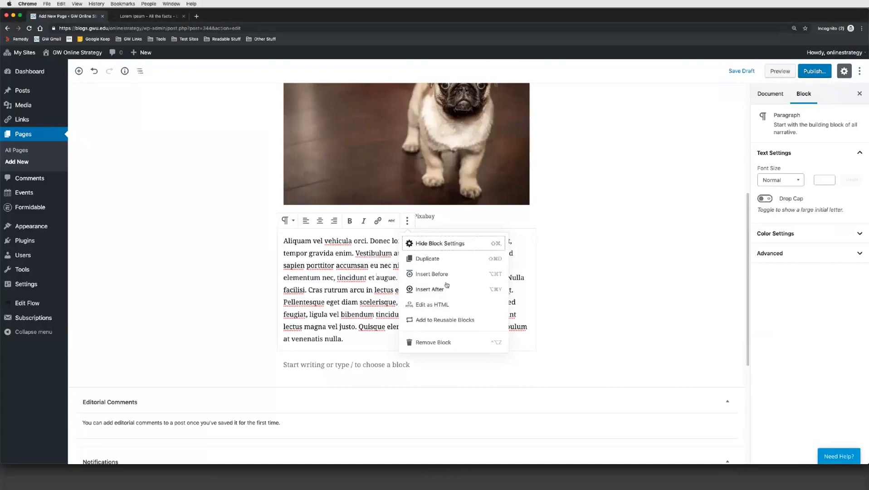
{"action": "left_click", "coordinate": [381, 296]}
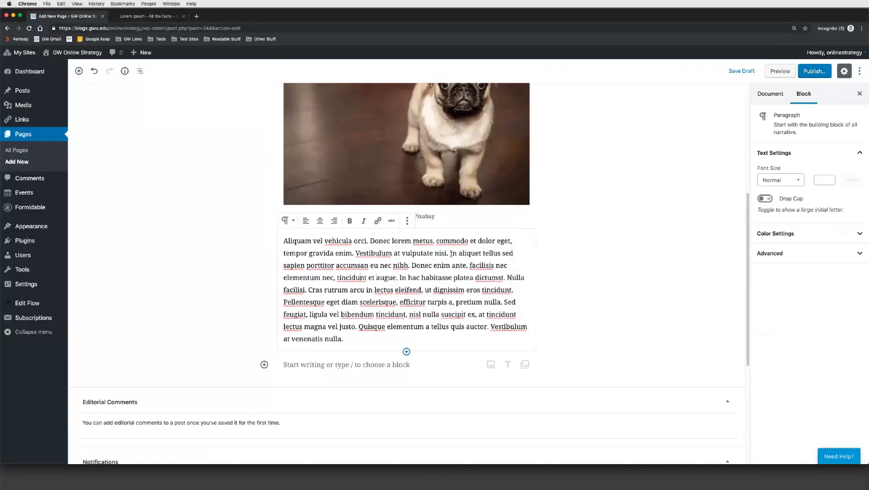
{"action": "left_click", "coordinate": [552, 274]}
Step: Insert a Columns layout block between the puppy image and the paragraph below it
{"action": "mouse_move", "coordinate": [416, 228]}
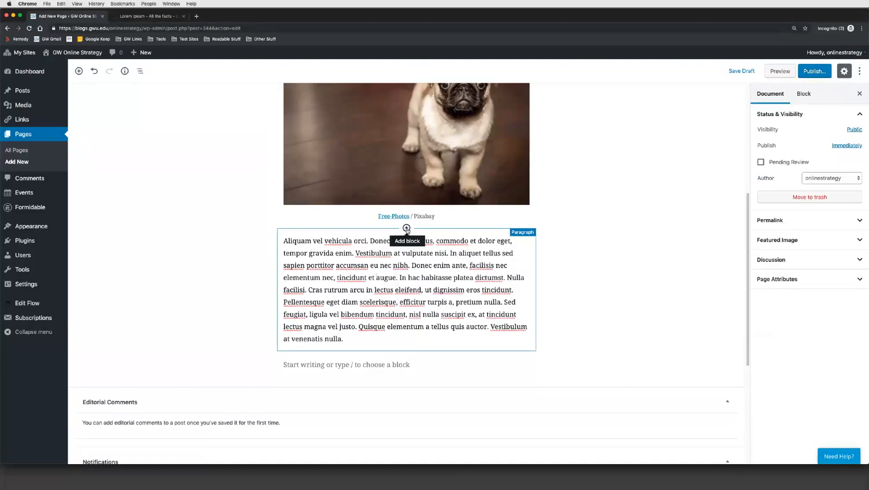
{"action": "left_click", "coordinate": [406, 229]}
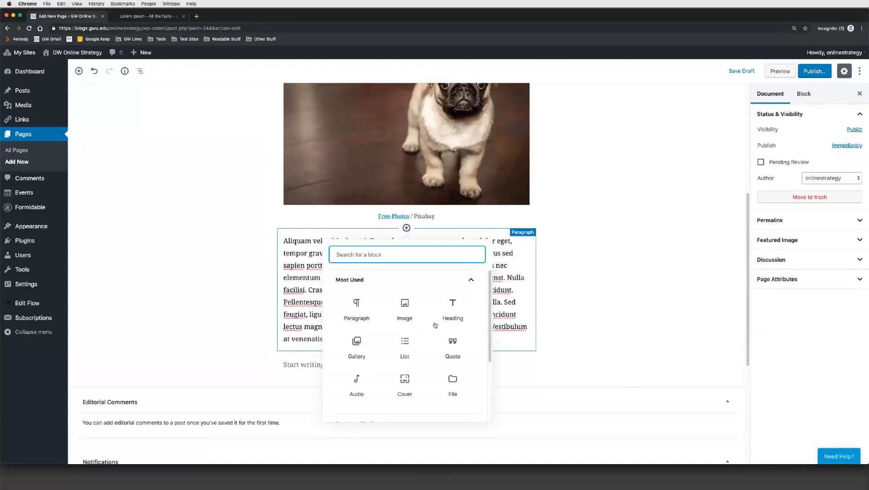
{"action": "scroll", "coordinate": [434, 326], "scroll_direction": "down", "scroll_amount": 1}
{"action": "scroll", "coordinate": [434, 325], "scroll_direction": "up", "scroll_amount": 1}
{"action": "left_click", "coordinate": [471, 280]}
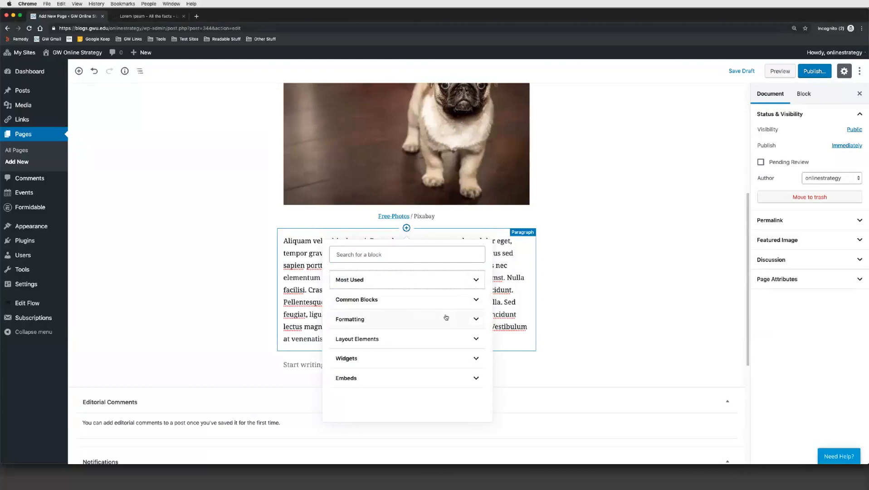
{"action": "left_click", "coordinate": [393, 340]}
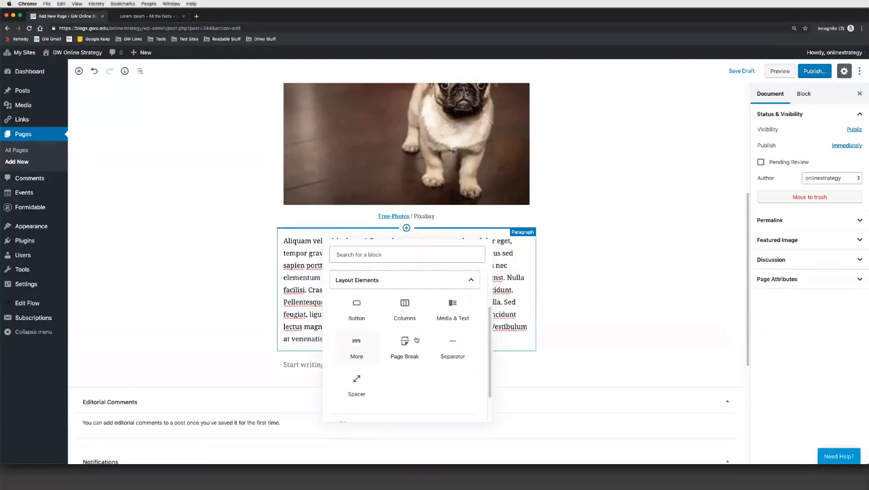
{"action": "left_click", "coordinate": [405, 308]}
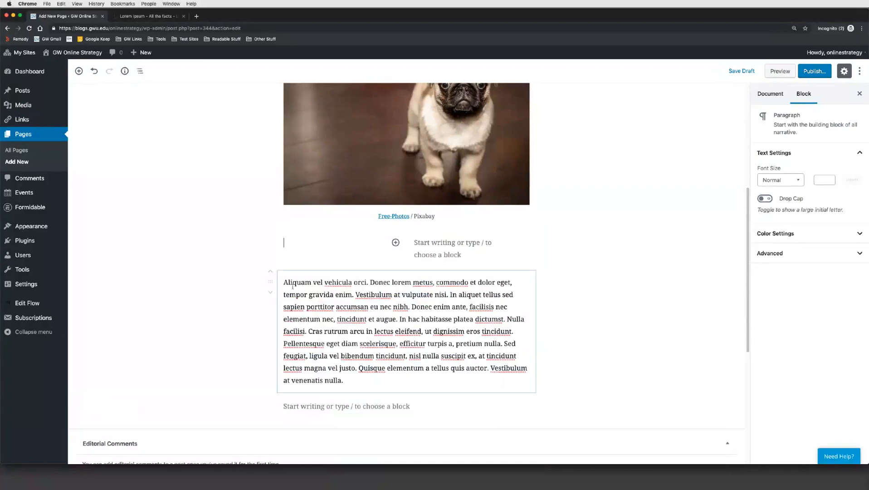
Step: Copy the lower paragraph's text from "Aliquam vel vehicula" through "tincidunt et augue." into the first column, matching the destination style
{"action": "left_click_drag", "start_coordinate": [284, 280], "coordinate": [397, 320]}
{"action": "key", "text": "super+c"}
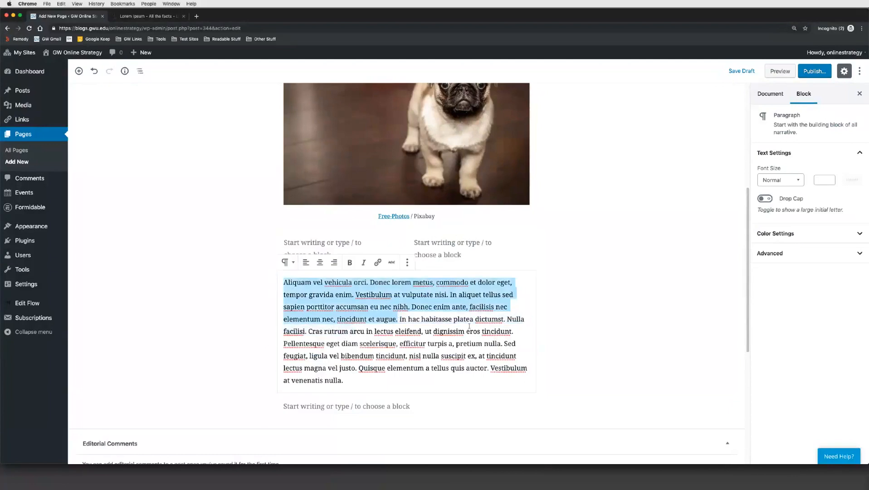
{"action": "left_click", "coordinate": [293, 243]}
{"action": "right_click", "coordinate": [296, 242]}
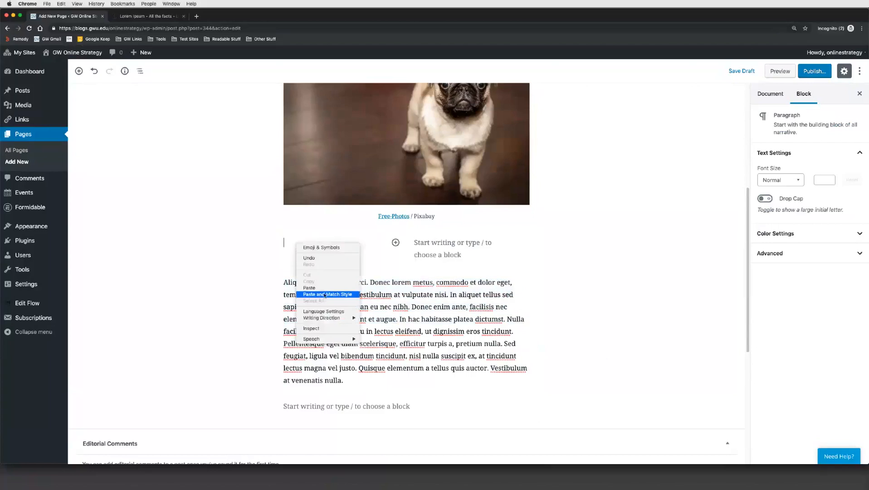
{"action": "left_click", "coordinate": [327, 294]}
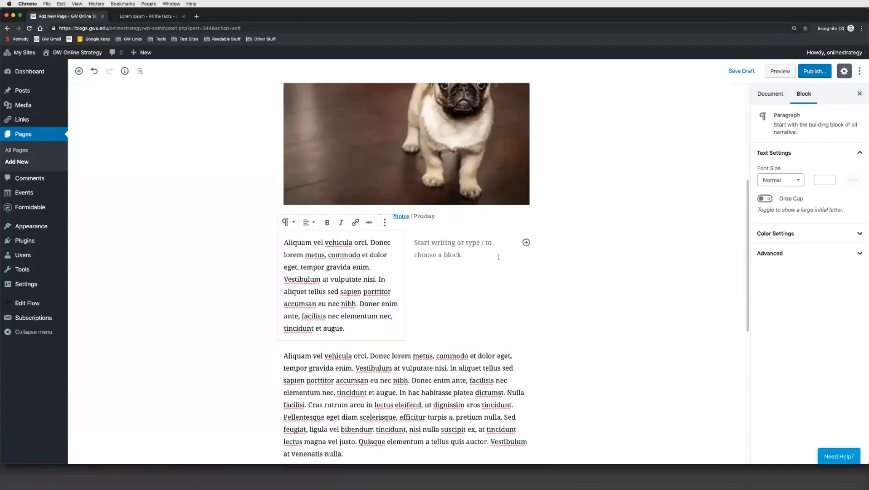
Step: Look through the block types and categories available for the empty second column without adding one
{"action": "left_click", "coordinate": [526, 242]}
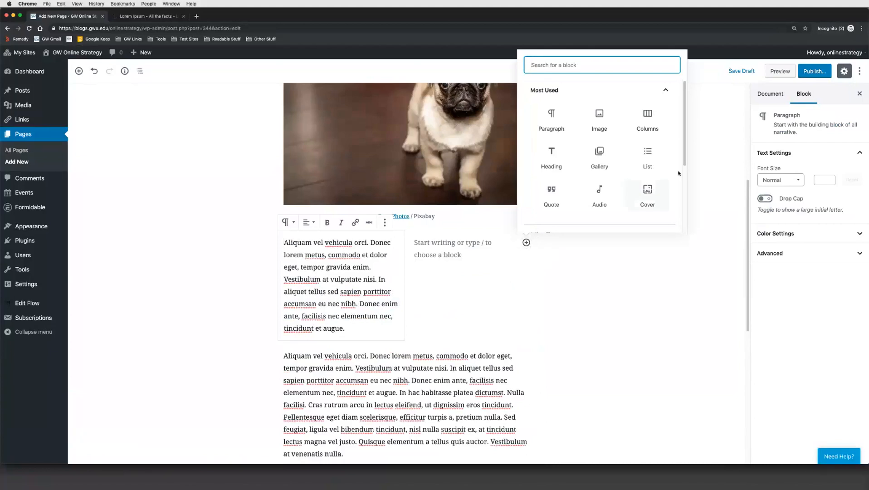
{"action": "scroll", "coordinate": [540, 195], "scroll_direction": "down", "scroll_amount": 1}
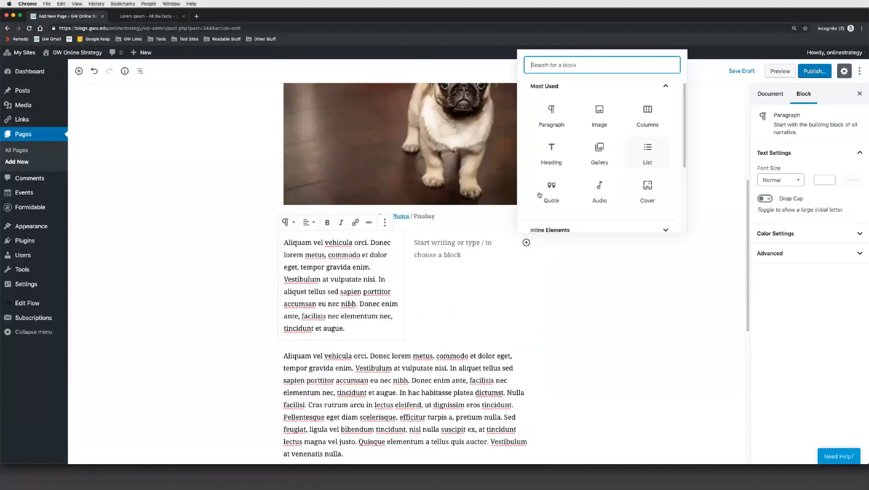
{"action": "scroll", "coordinate": [624, 175], "scroll_direction": "down", "scroll_amount": 3}
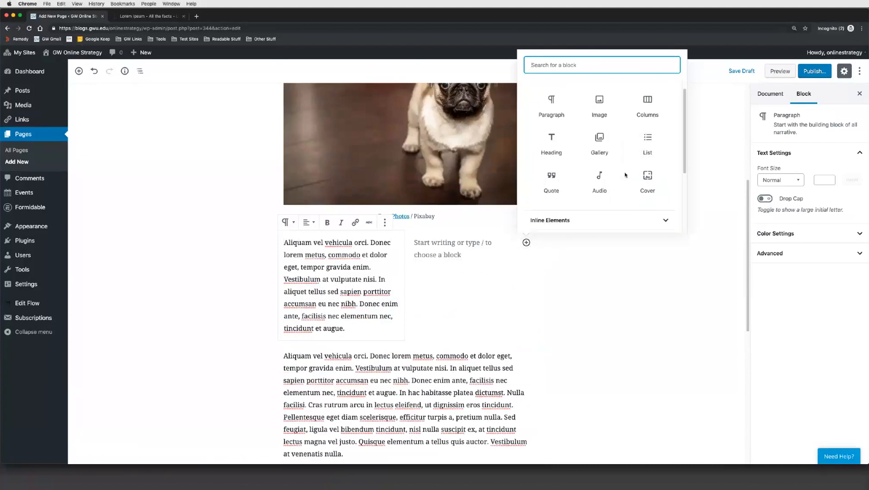
{"action": "scroll", "coordinate": [625, 175], "scroll_direction": "up", "scroll_amount": 3}
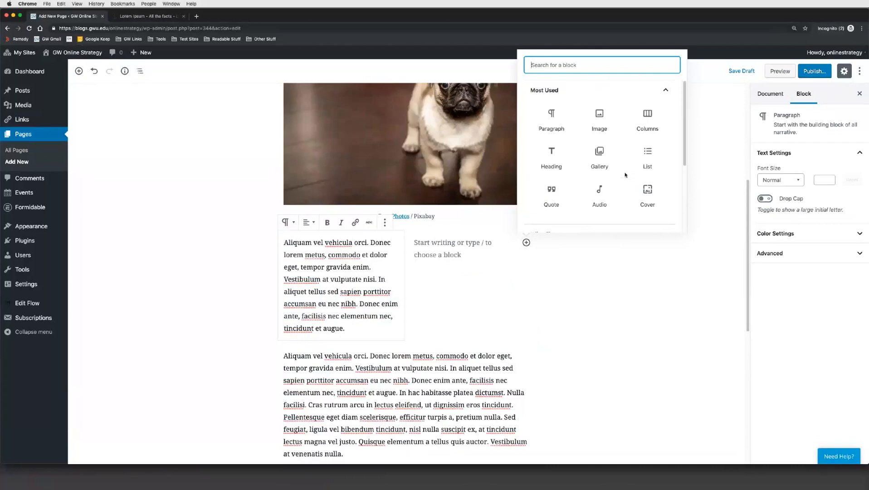
{"action": "left_click", "coordinate": [666, 90]}
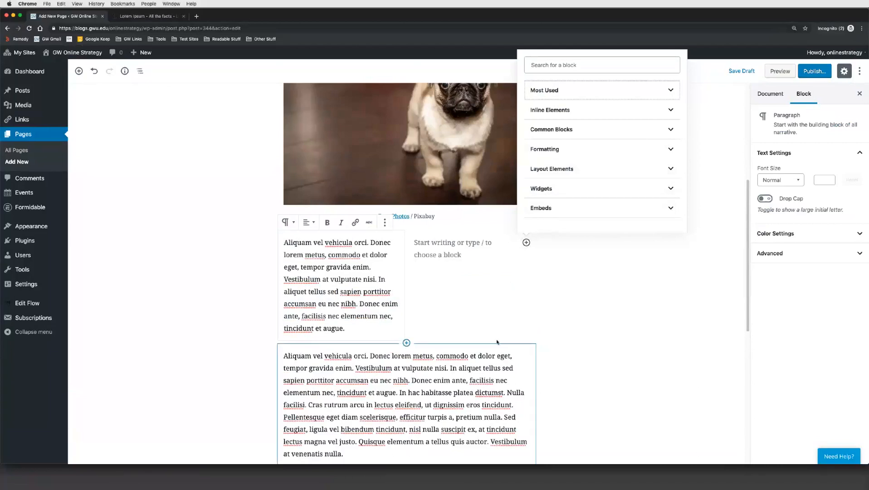
{"action": "left_click", "coordinate": [501, 371]}
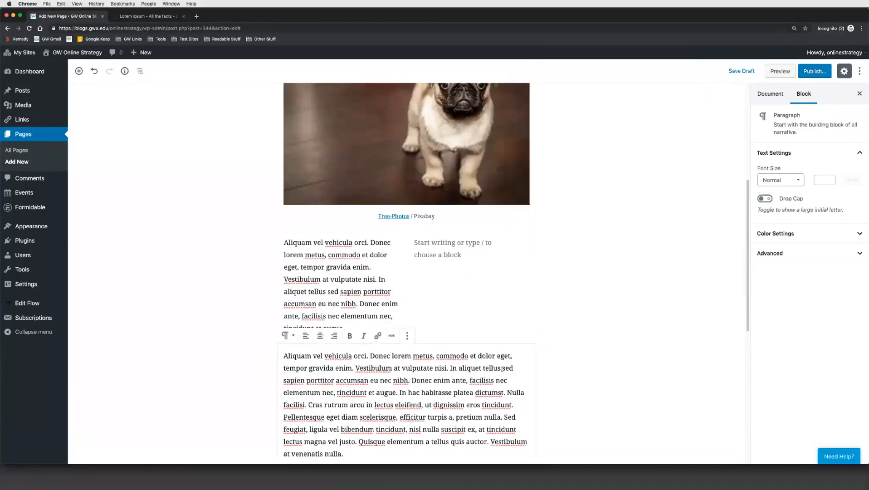
Step: Review the Inline Elements and Common Blocks categories and add a Quote block below the last paragraph
{"action": "scroll", "coordinate": [501, 368], "scroll_direction": "down", "scroll_amount": 5}
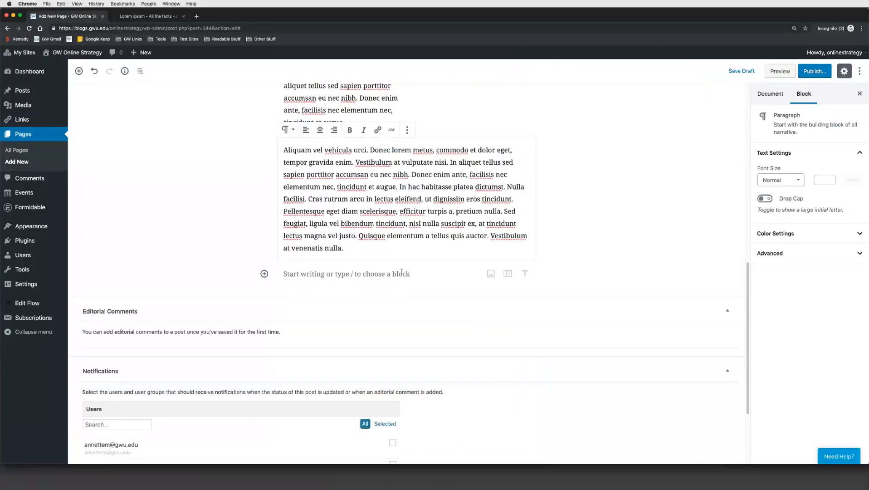
{"action": "left_click", "coordinate": [264, 273]}
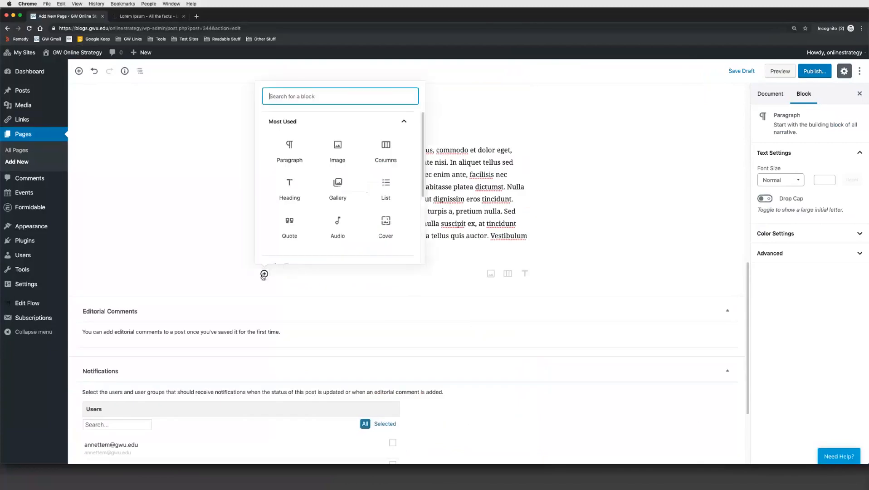
{"action": "left_click", "coordinate": [402, 121]}
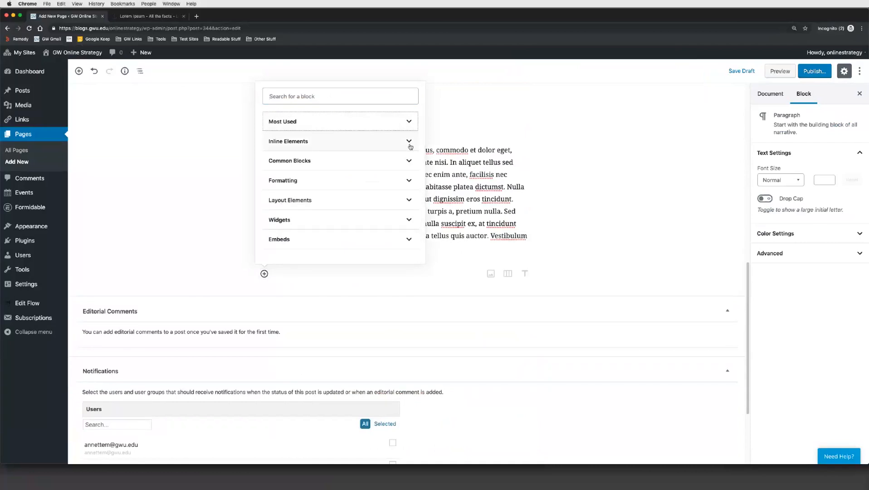
{"action": "left_click", "coordinate": [409, 142]}
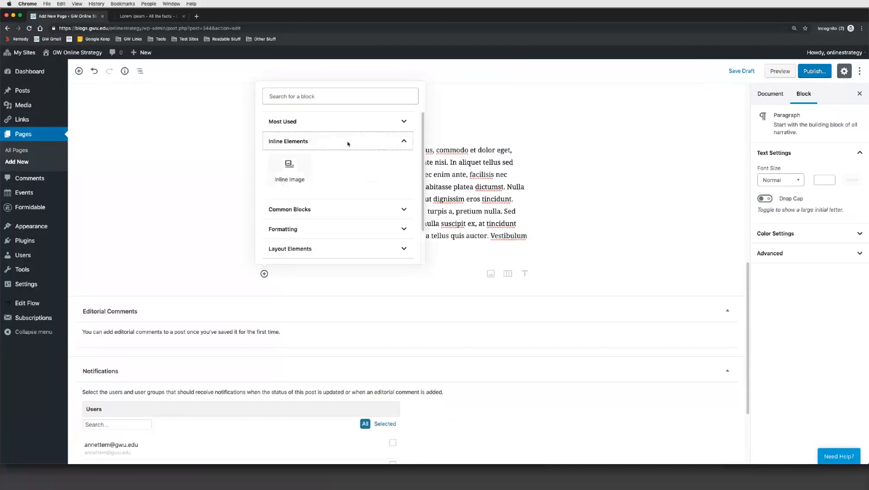
{"action": "left_click", "coordinate": [404, 143]}
{"action": "left_click", "coordinate": [407, 165]}
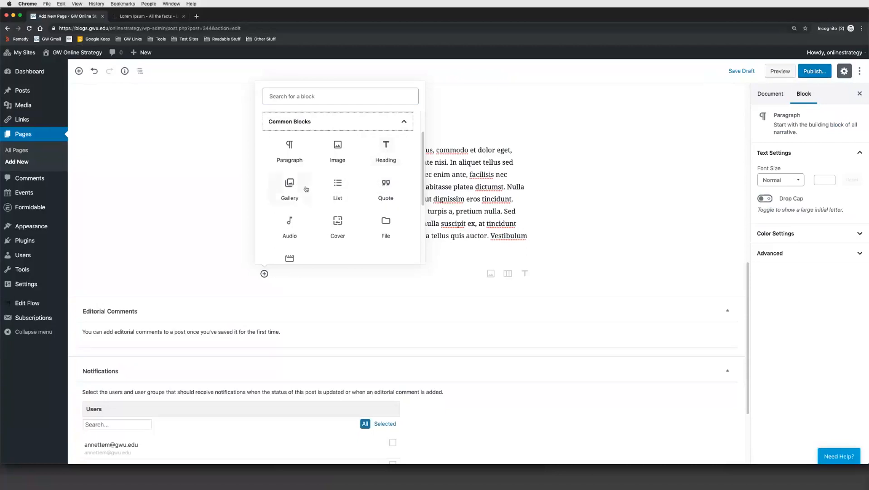
{"action": "scroll", "coordinate": [306, 189], "scroll_direction": "down", "scroll_amount": 1}
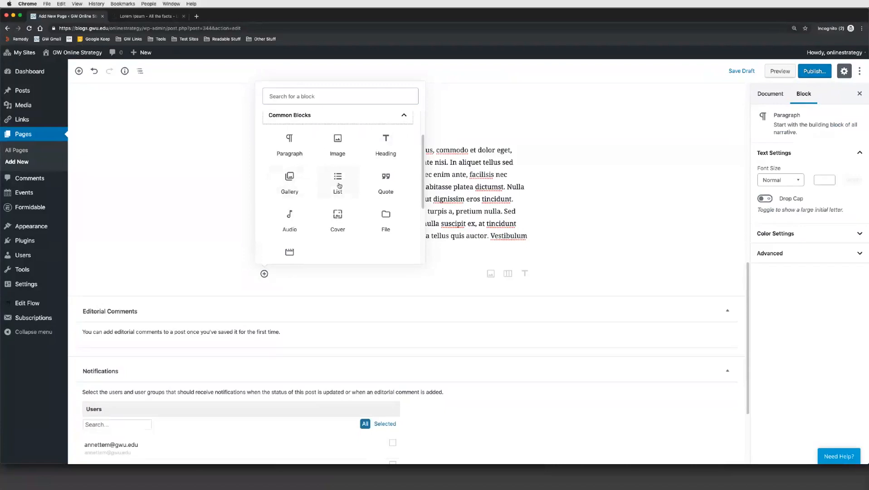
{"action": "left_click", "coordinate": [390, 187]}
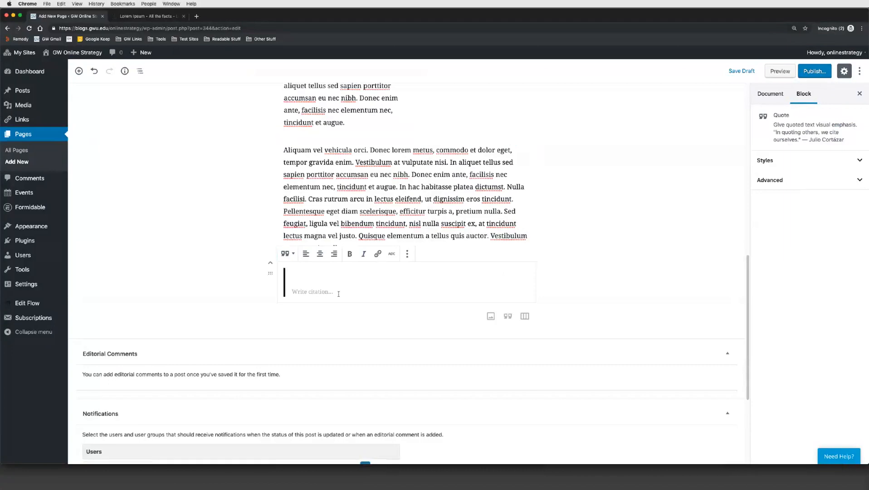
Step: Copy "Suspendisse potenti" through "convallis nec risus." from the Lorem Ipsum page into the Quote block as unformatted text
{"action": "left_click", "coordinate": [150, 16]}
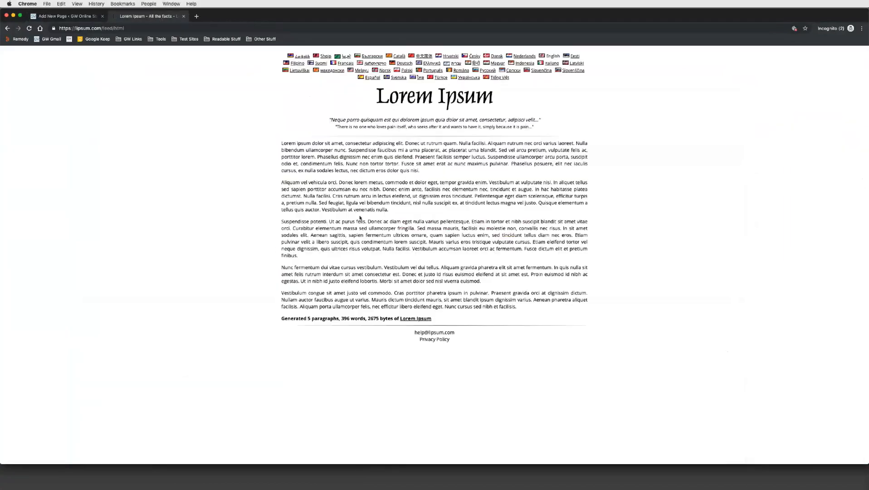
{"action": "left_click_drag", "start_coordinate": [282, 222], "coordinate": [561, 231]}
{"action": "key", "text": "super+c"}
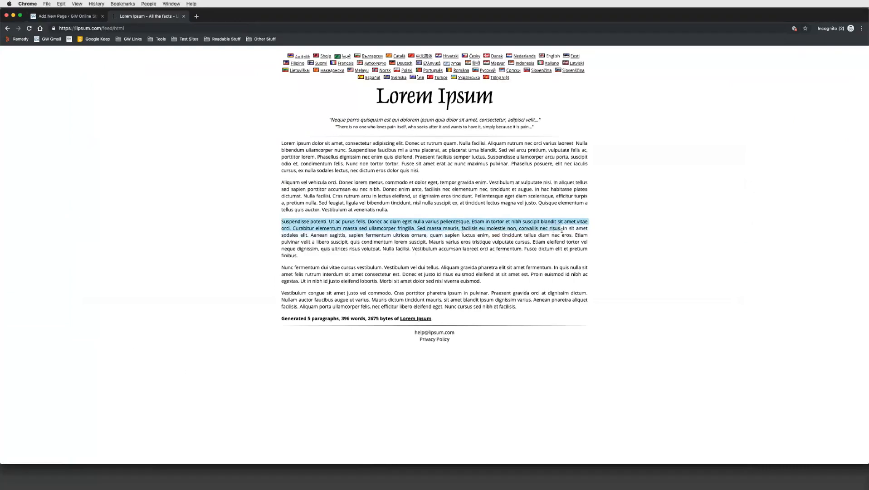
{"action": "left_click", "coordinate": [69, 16]}
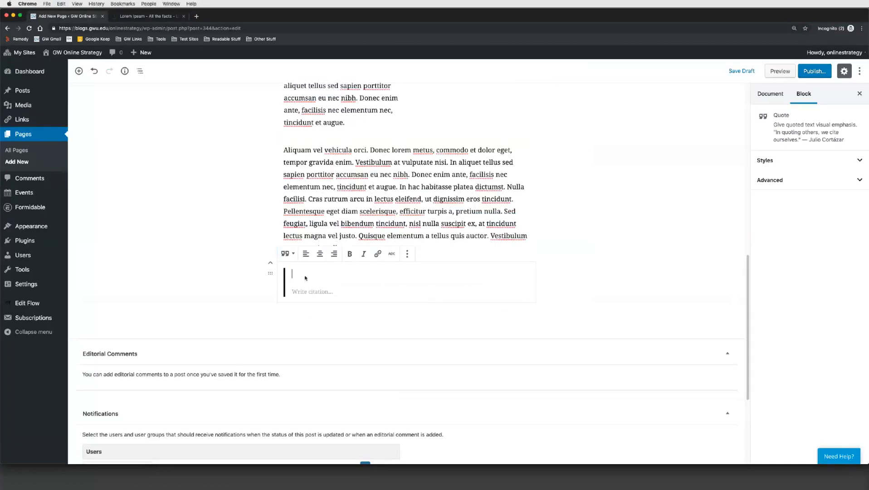
{"action": "right_click", "coordinate": [311, 282]}
{"action": "left_click", "coordinate": [337, 326]}
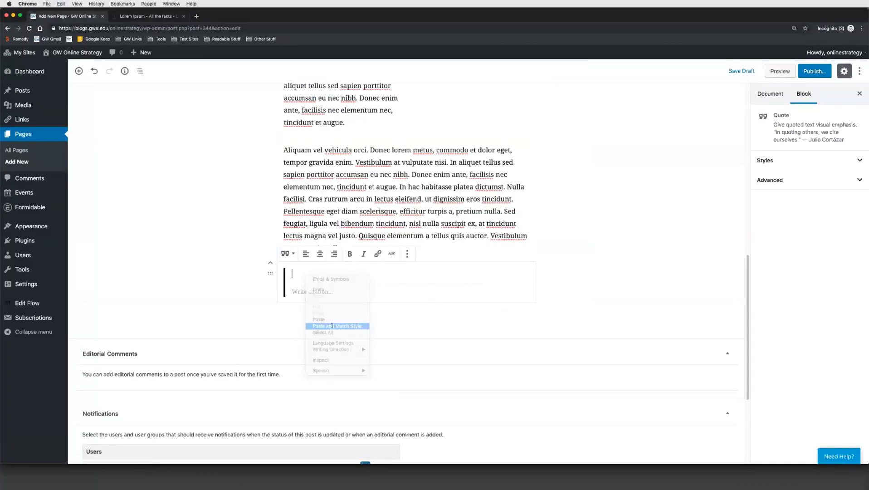
Step: Enter "This is my citation." as the quote's citation
{"action": "left_click", "coordinate": [309, 329]}
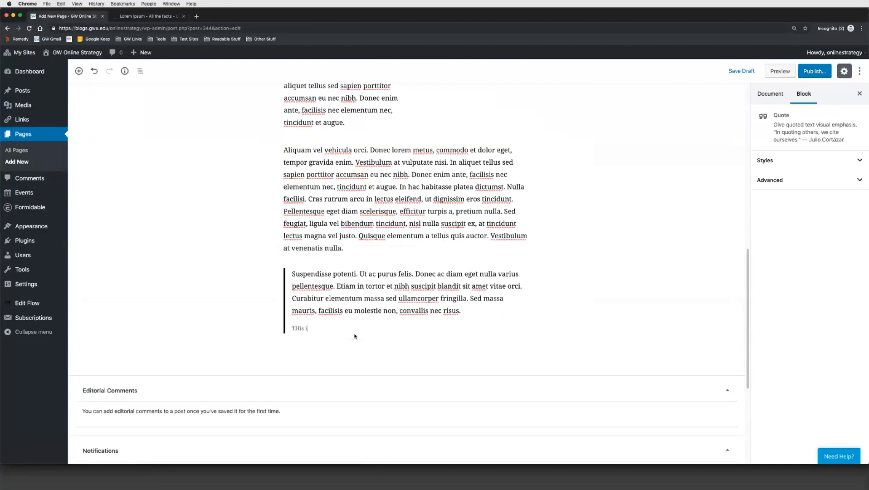
{"action": "type", "text": "T"}
{"action": "type", "text": "j"}
{"action": "type", "text": "his is my ci"}
{"action": "type", "text": "tation."}
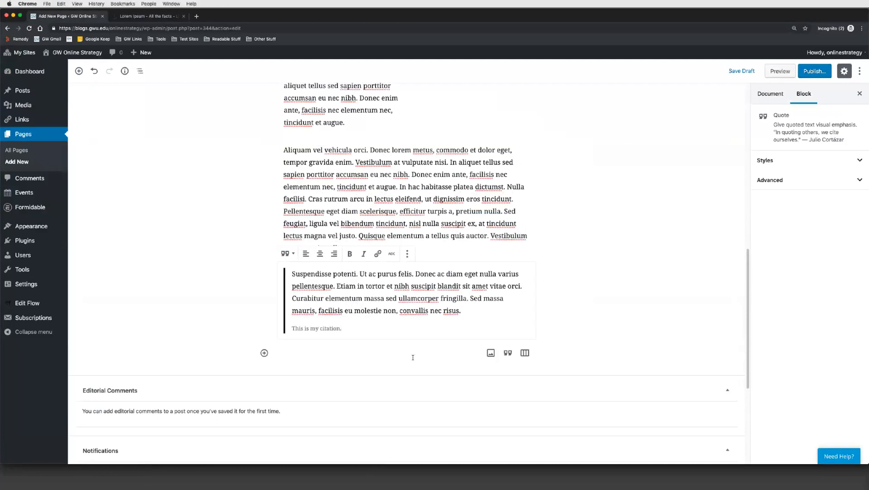
Step: Browse the Common Blocks category and add a Cover block below the quote
{"action": "left_click", "coordinate": [265, 353]}
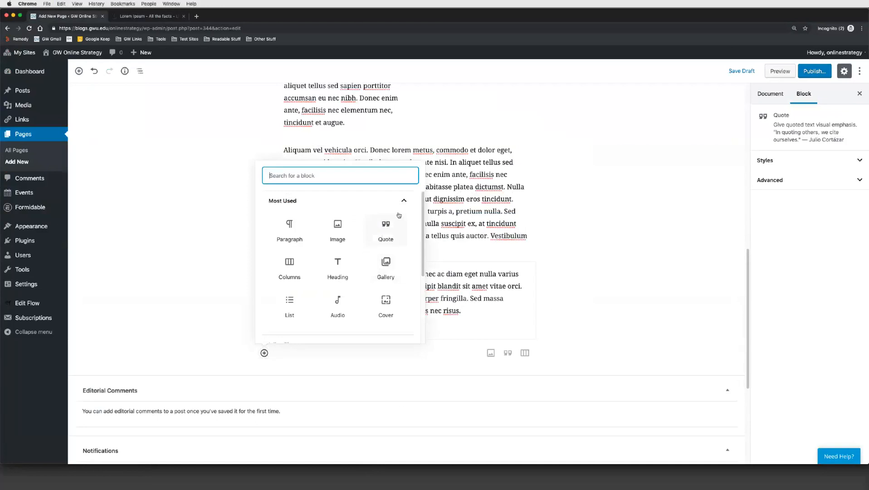
{"action": "left_click", "coordinate": [349, 201]}
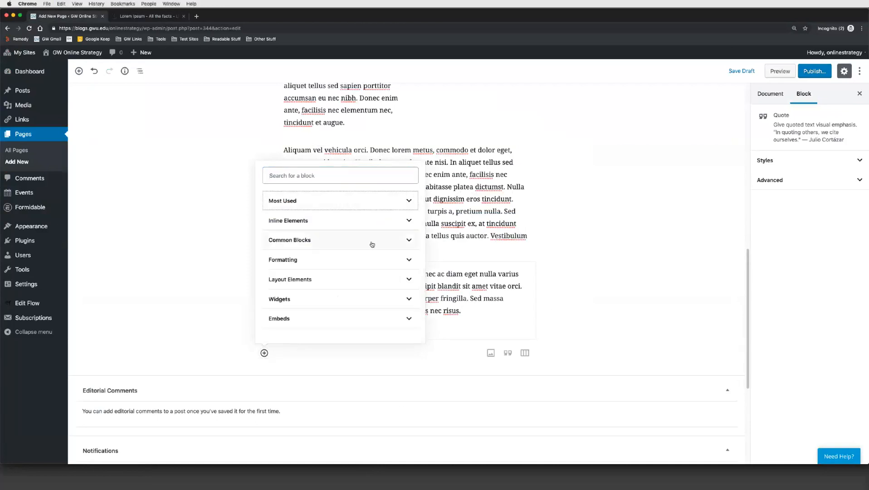
{"action": "left_click", "coordinate": [397, 236]}
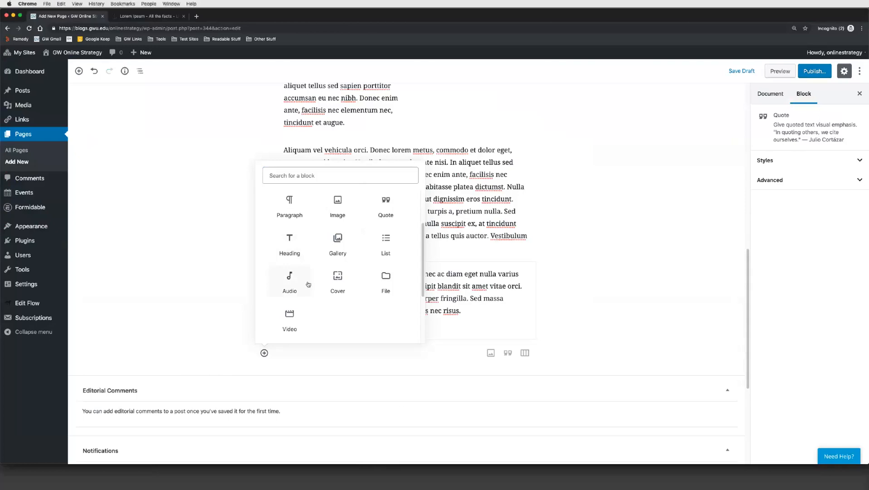
{"action": "left_click", "coordinate": [340, 283]}
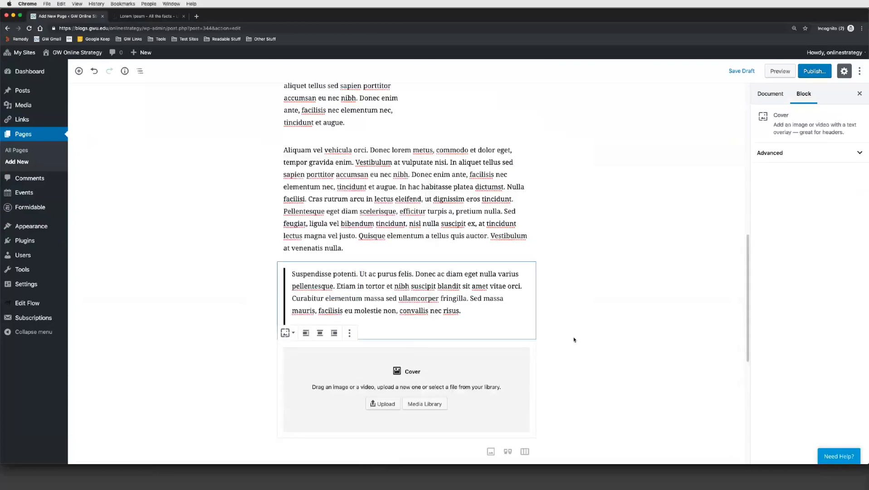
Step: Set the Cover block's background to the cherry blossoms photo from the Media Library
{"action": "scroll", "coordinate": [475, 348], "scroll_direction": "down", "scroll_amount": 3}
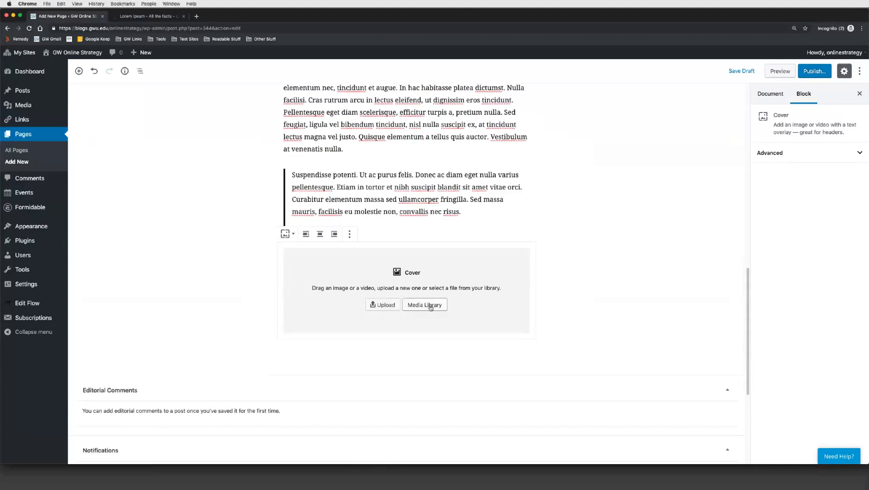
{"action": "left_click", "coordinate": [431, 307]}
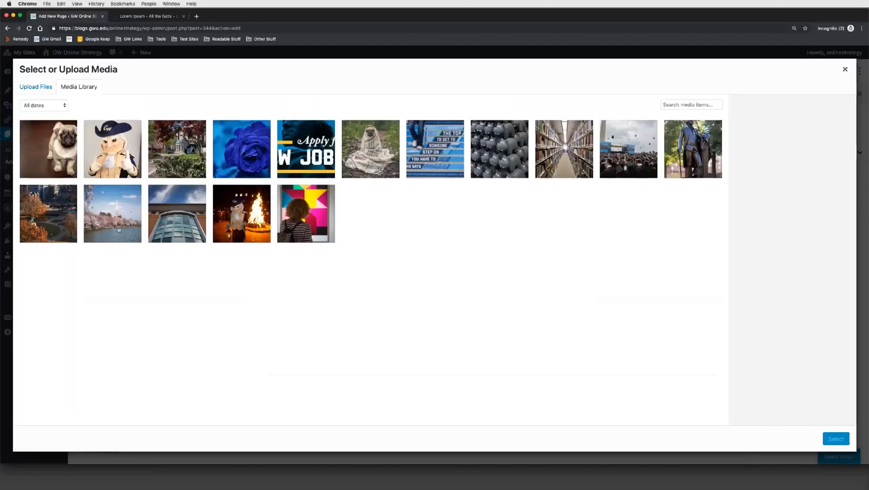
{"action": "left_click", "coordinate": [106, 220]}
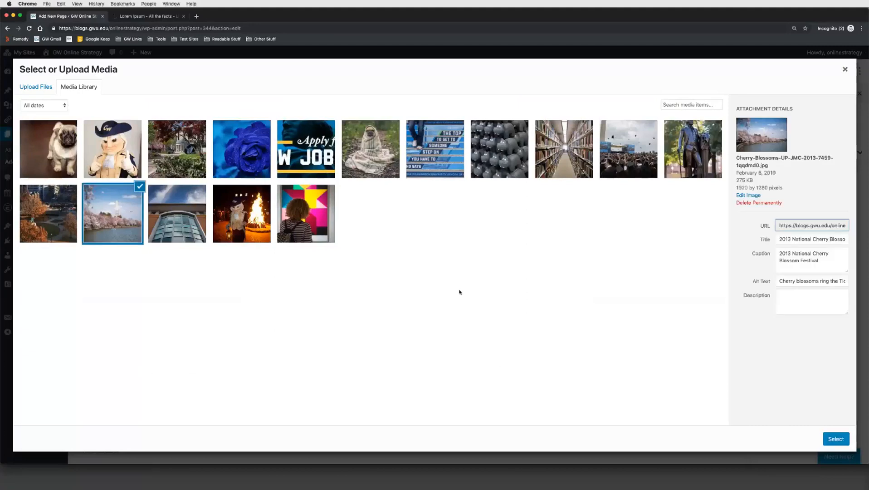
{"action": "left_click", "coordinate": [836, 439]}
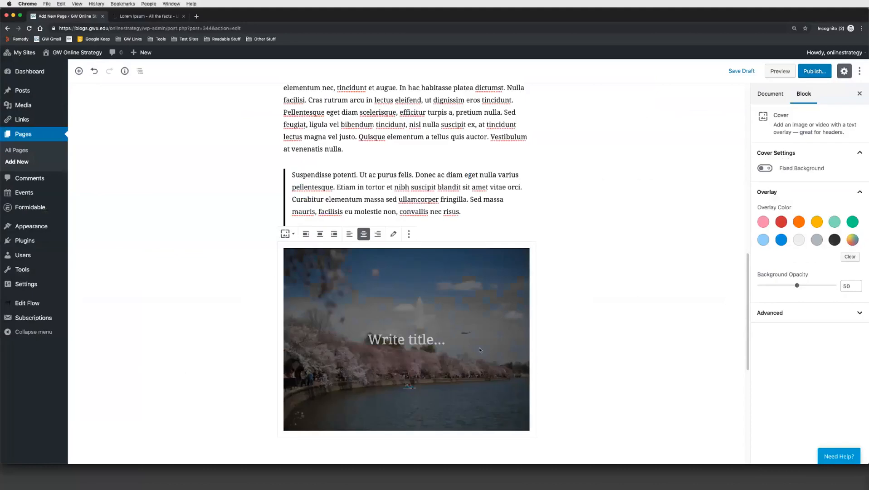
Step: Enter "Cherry Blossoms bloom on the Tidal Basin" as the Cover block's title and deselect the block
{"action": "left_click", "coordinate": [382, 340]}
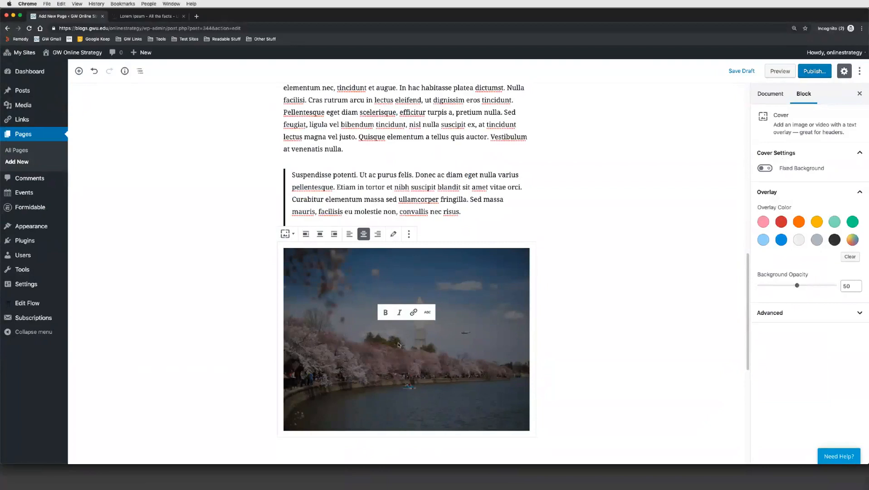
{"action": "type", "text": "Cherry"}
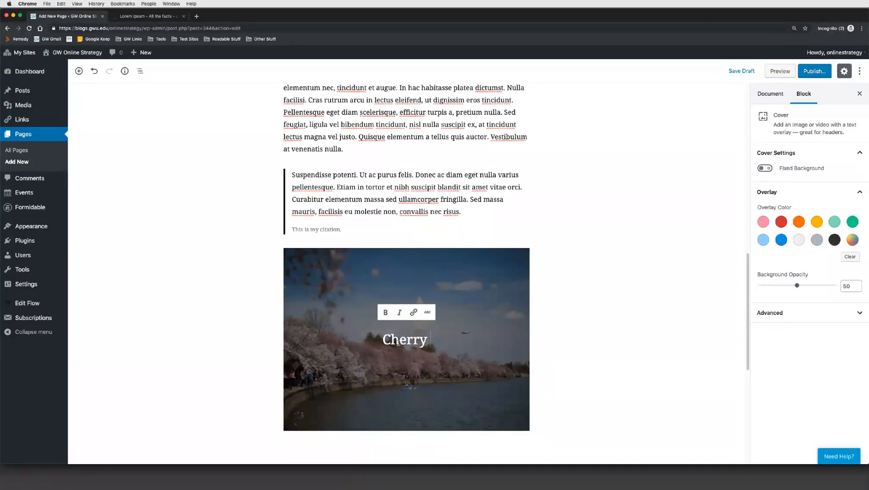
{"action": "type", "text": " Blos"}
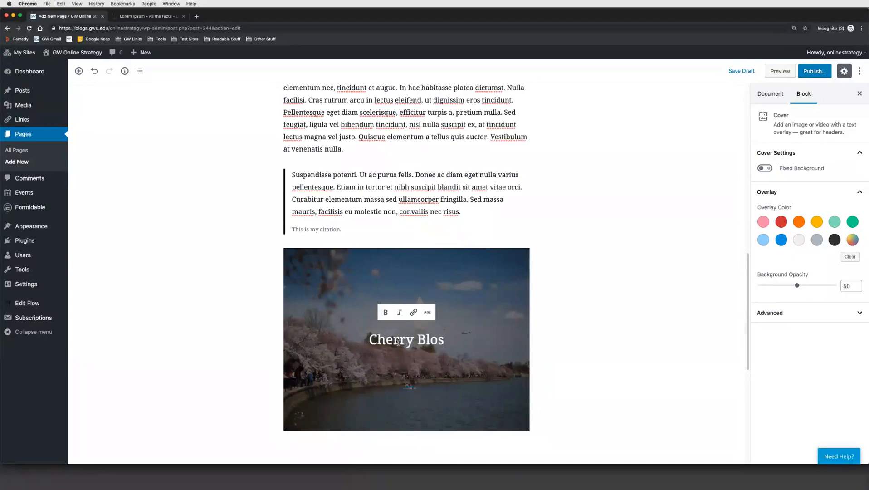
{"action": "type", "text": "soms b"}
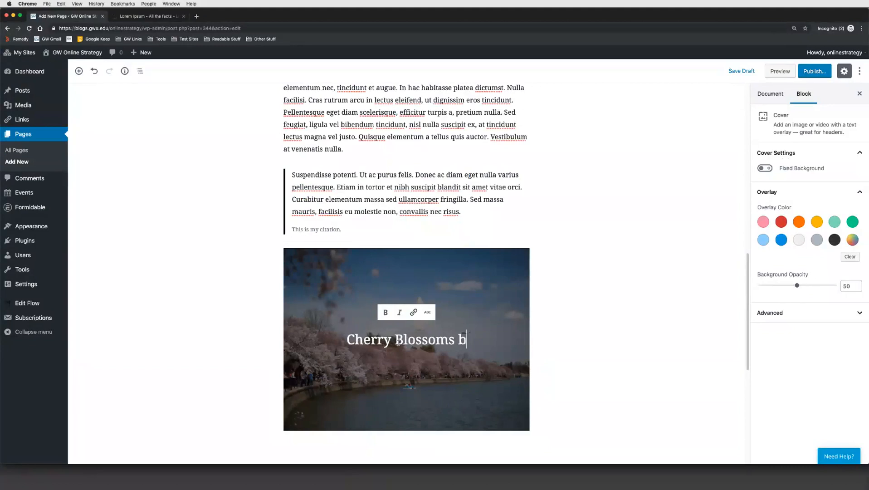
{"action": "type", "text": "loom on the "}
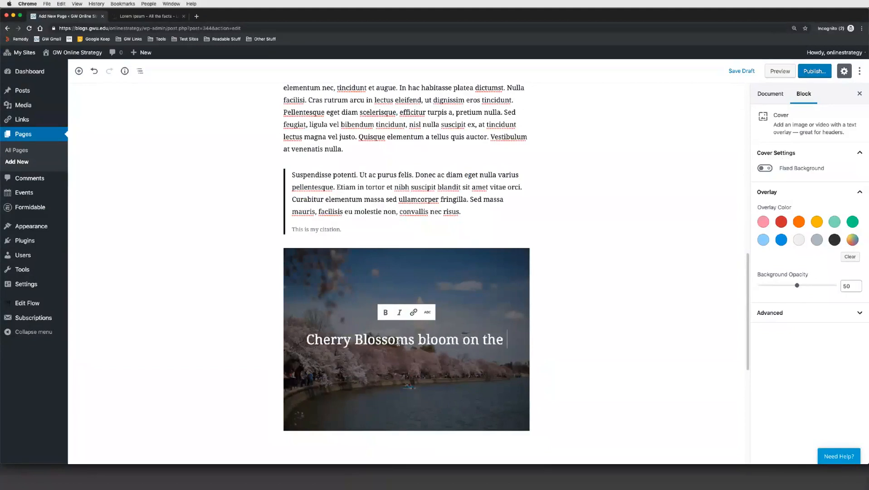
{"action": "type", "text": "Tidal"}
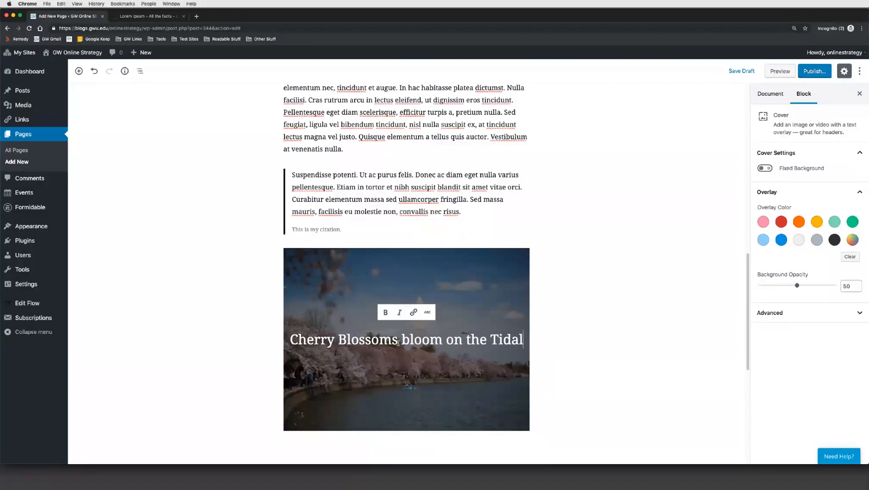
{"action": "type", "text": " Bad"}
{"action": "key", "text": "BackSpace"}
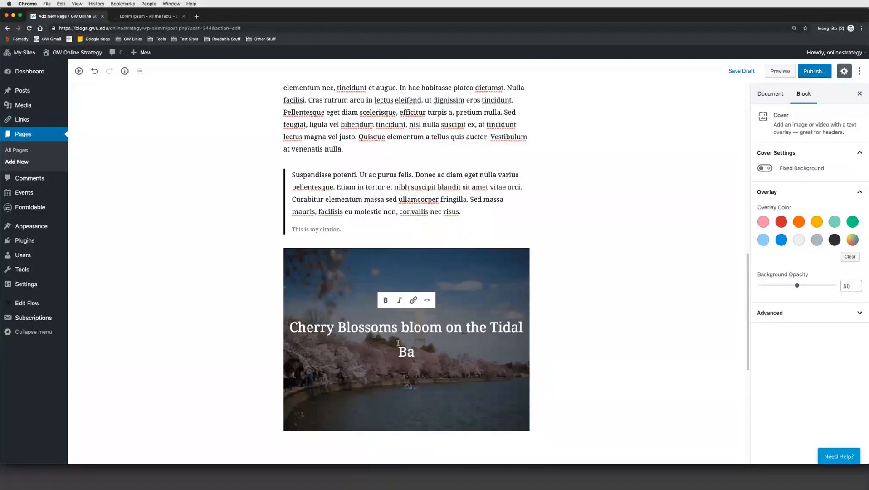
{"action": "type", "text": "sin"}
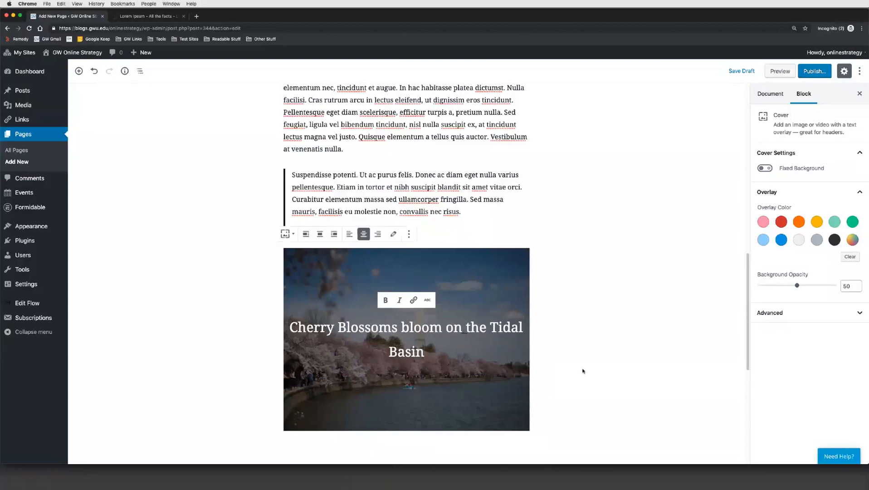
{"action": "left_click", "coordinate": [590, 367]}
Step: Review the page's blocks from the title down to the Cover block
{"action": "scroll", "coordinate": [574, 357], "scroll_direction": "down", "scroll_amount": 3}
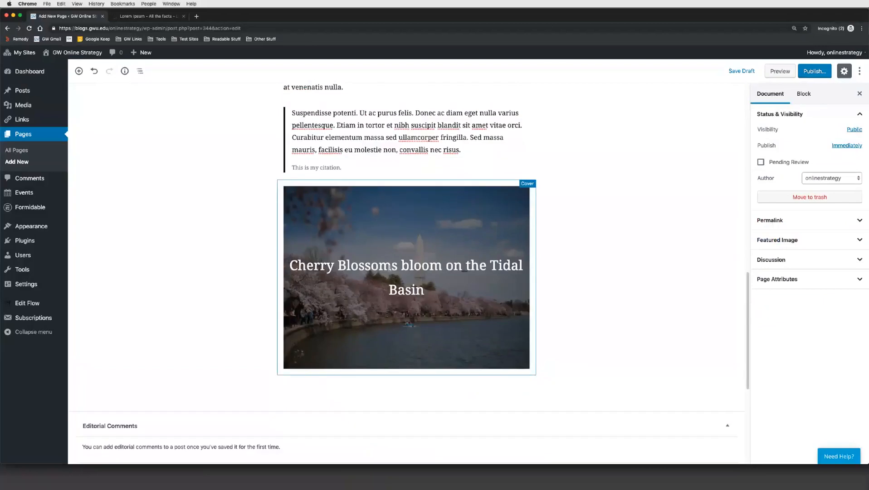
{"action": "scroll", "coordinate": [451, 285], "scroll_direction": "up", "scroll_amount": 1}
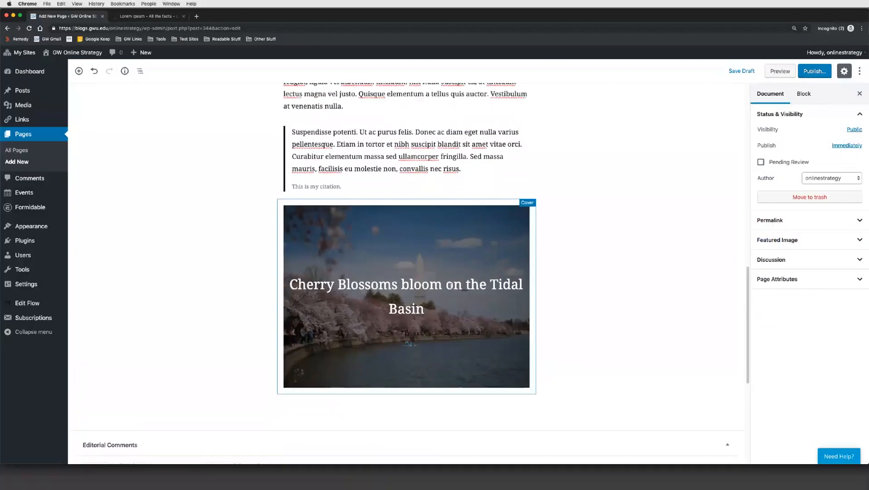
{"action": "scroll", "coordinate": [450, 284], "scroll_direction": "up", "scroll_amount": 10}
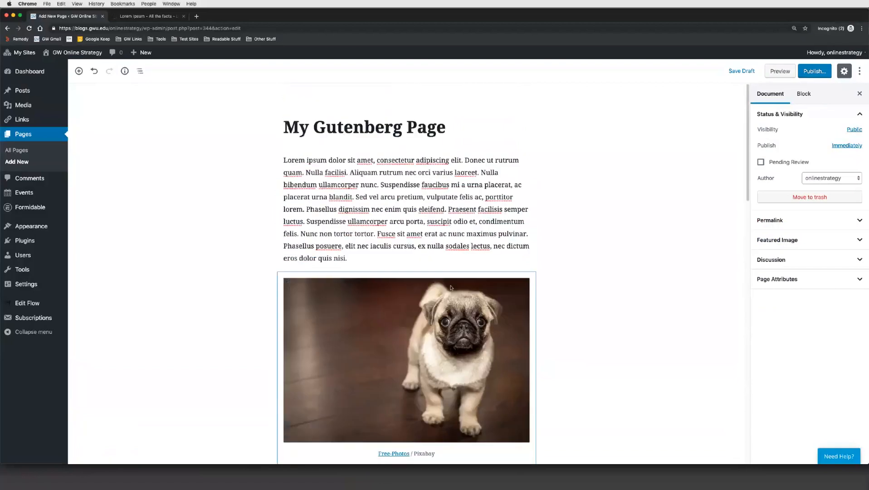
{"action": "scroll", "coordinate": [451, 288], "scroll_direction": "down", "scroll_amount": 10}
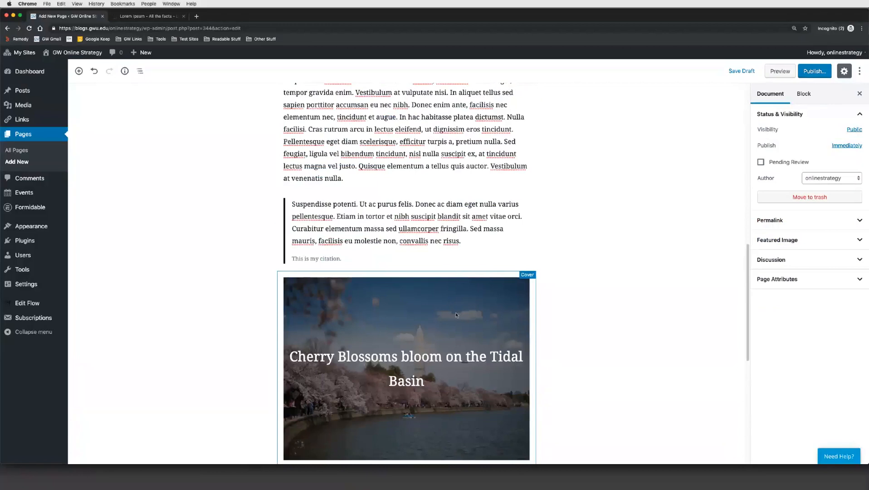
{"action": "left_click", "coordinate": [417, 331]}
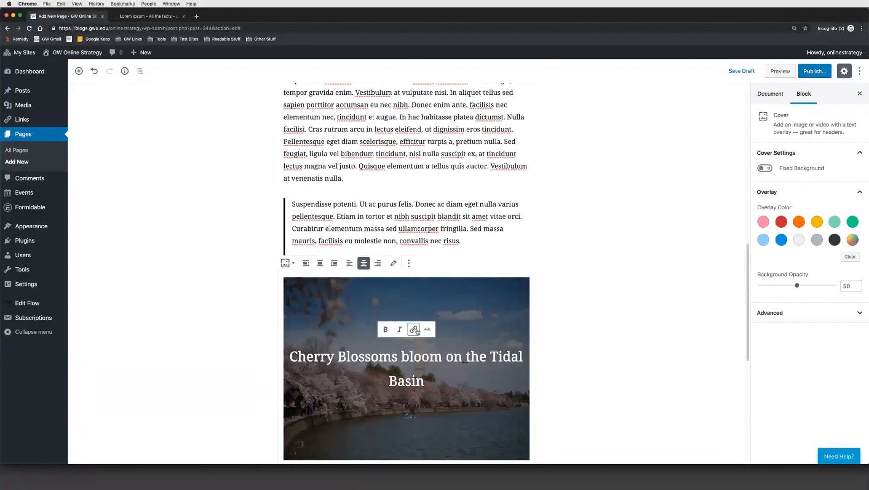
{"action": "left_click", "coordinate": [564, 335]}
{"action": "scroll", "coordinate": [370, 321], "scroll_direction": "down", "scroll_amount": 1}
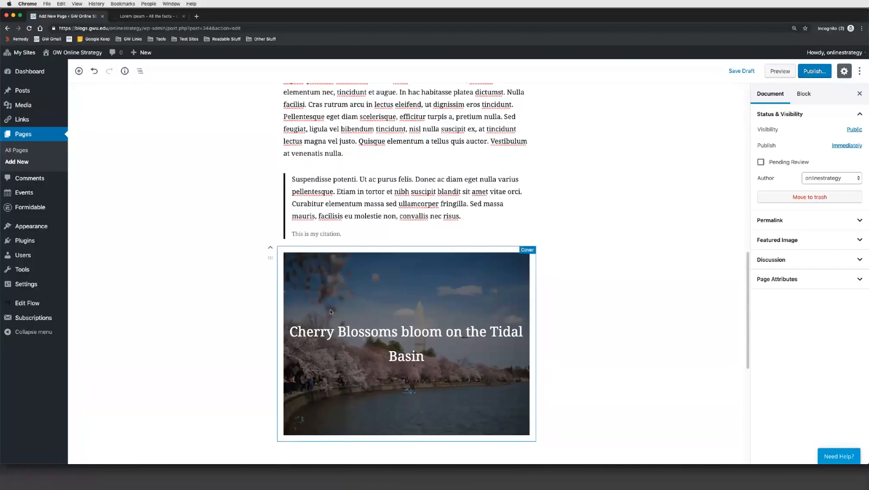
Step: Move the Cover block up past all other blocks so it sits directly below the page title
{"action": "left_click", "coordinate": [270, 249]}
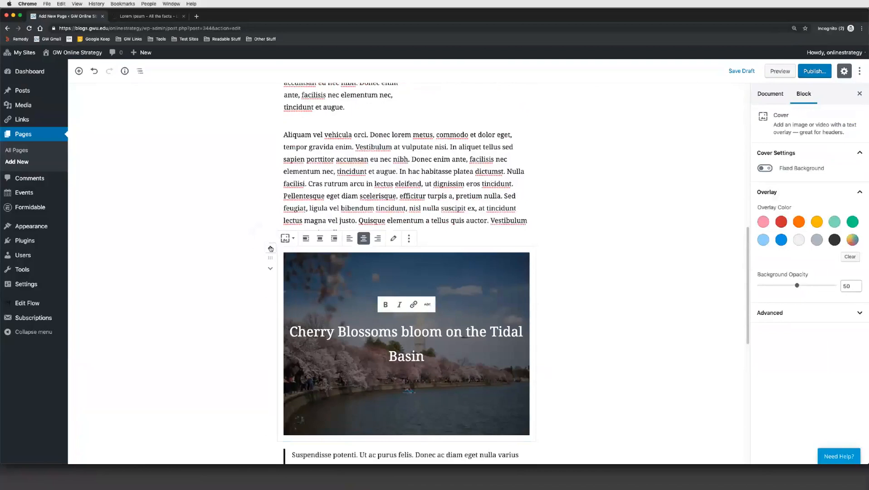
{"action": "left_click", "coordinate": [270, 249]}
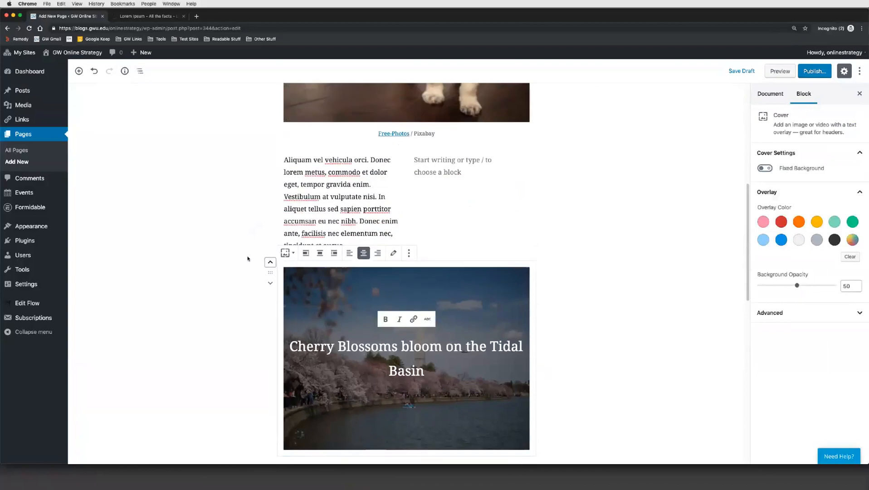
{"action": "left_click", "coordinate": [270, 264]}
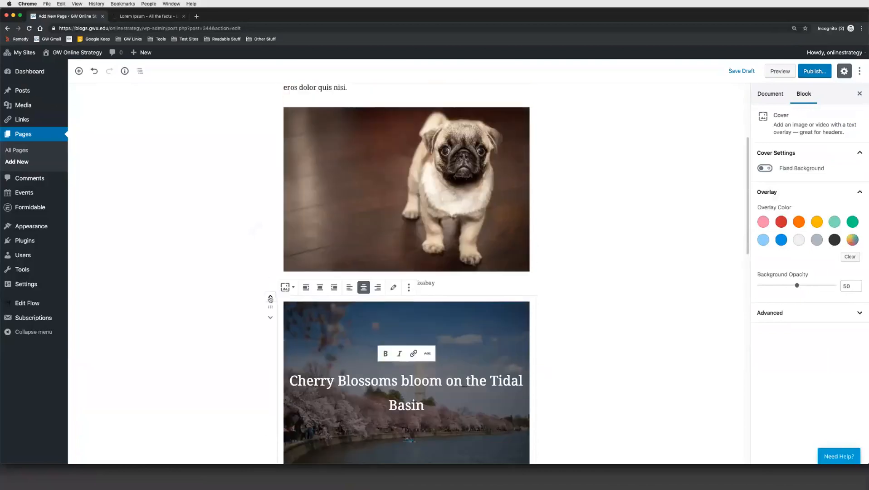
{"action": "left_click", "coordinate": [270, 296]}
{"action": "left_click", "coordinate": [270, 273]}
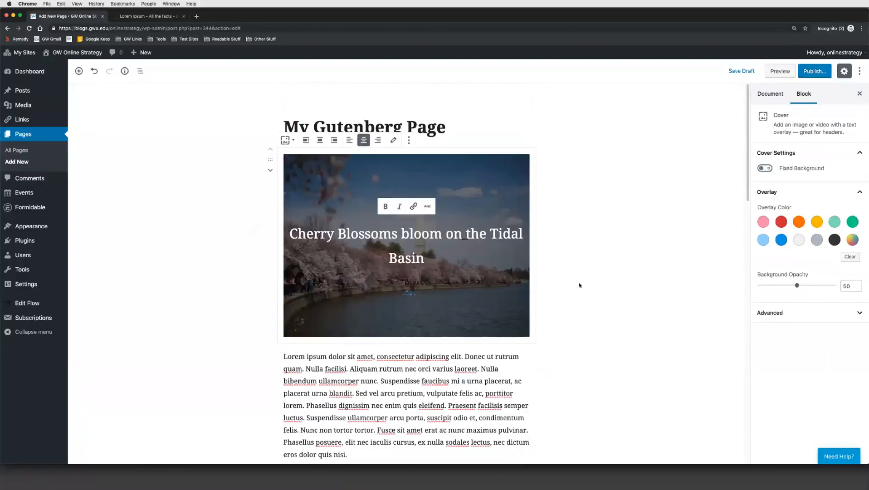
{"action": "left_click", "coordinate": [604, 284]}
Step: Reposition the Quote block between the pug image and the columns
{"action": "scroll", "coordinate": [393, 319], "scroll_direction": "down", "scroll_amount": 2}
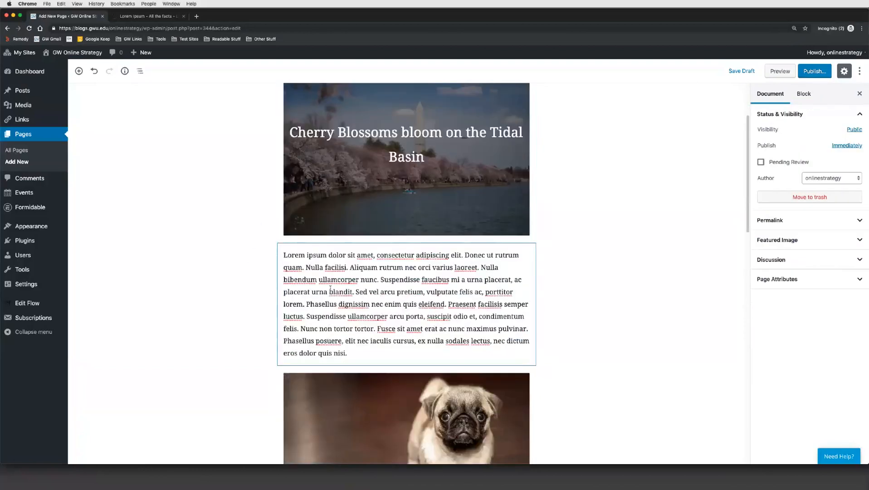
{"action": "scroll", "coordinate": [392, 319], "scroll_direction": "down", "scroll_amount": 10}
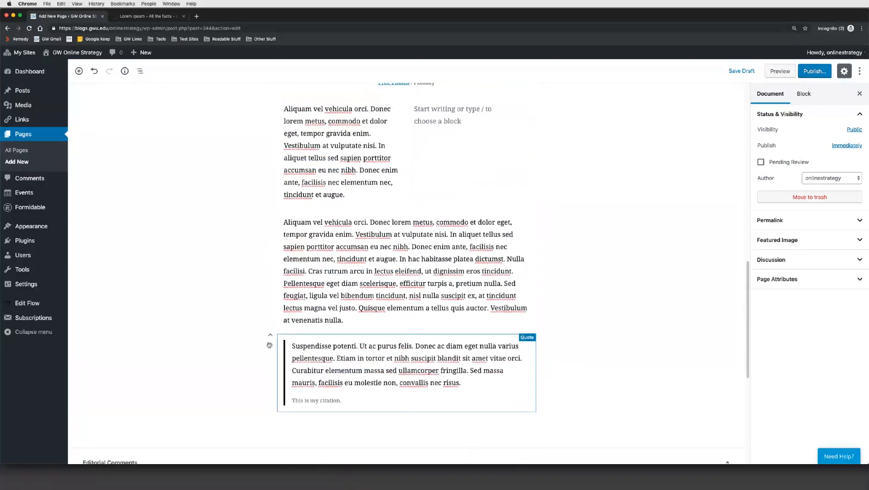
{"action": "left_click_drag", "start_coordinate": [270, 345], "coordinate": [272, 323]}
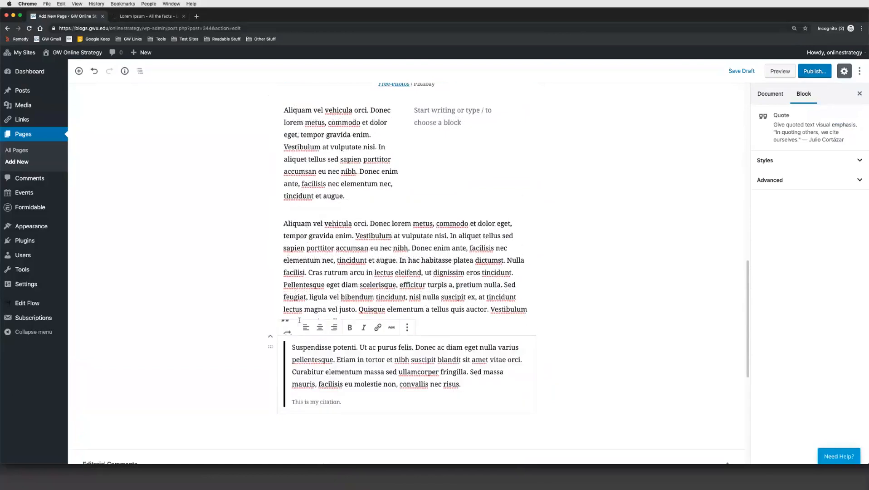
{"action": "scroll", "coordinate": [297, 327], "scroll_direction": "up", "scroll_amount": 2}
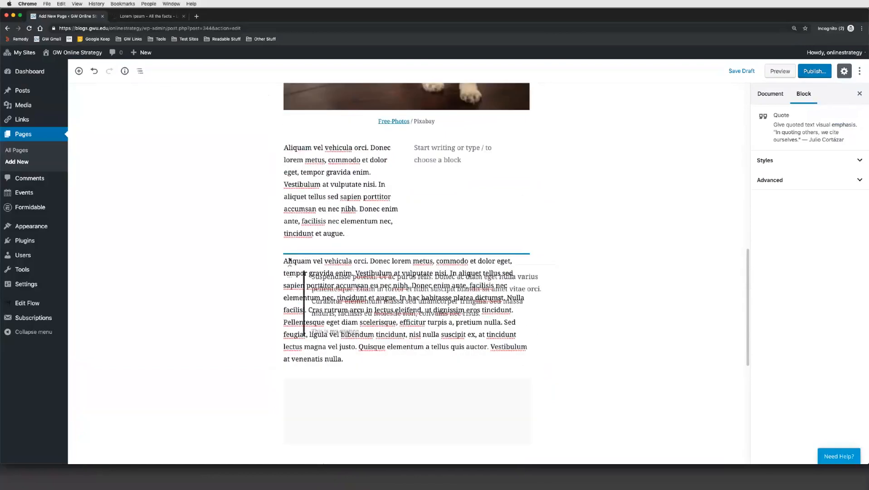
{"action": "left_click_drag", "start_coordinate": [271, 384], "coordinate": [359, 125]}
{"action": "scroll", "coordinate": [294, 372], "scroll_direction": "up", "scroll_amount": 2}
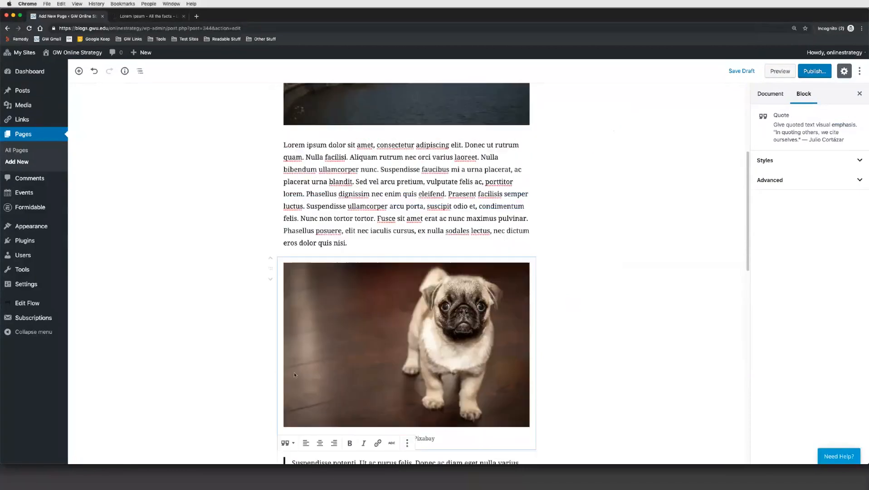
Step: Move the Quote block up one place, above the pug image, and review the page's new block order
{"action": "scroll", "coordinate": [294, 372], "scroll_direction": "down", "scroll_amount": 1}
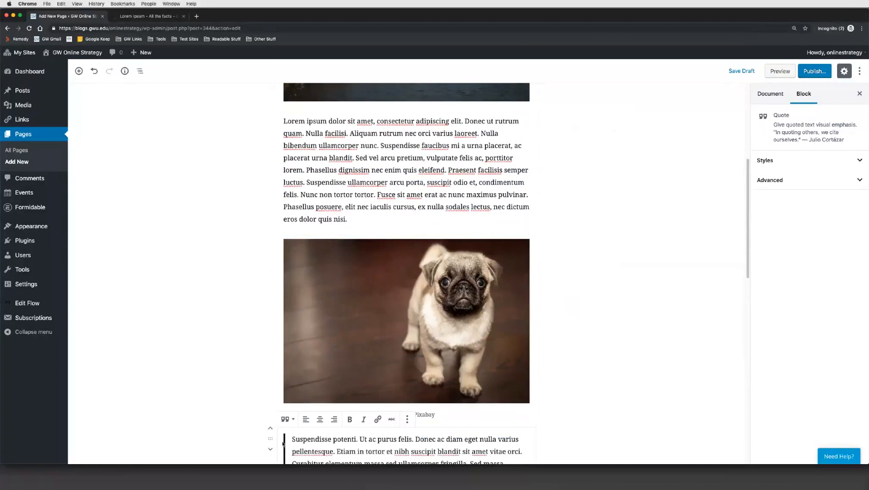
{"action": "left_click", "coordinate": [271, 428]}
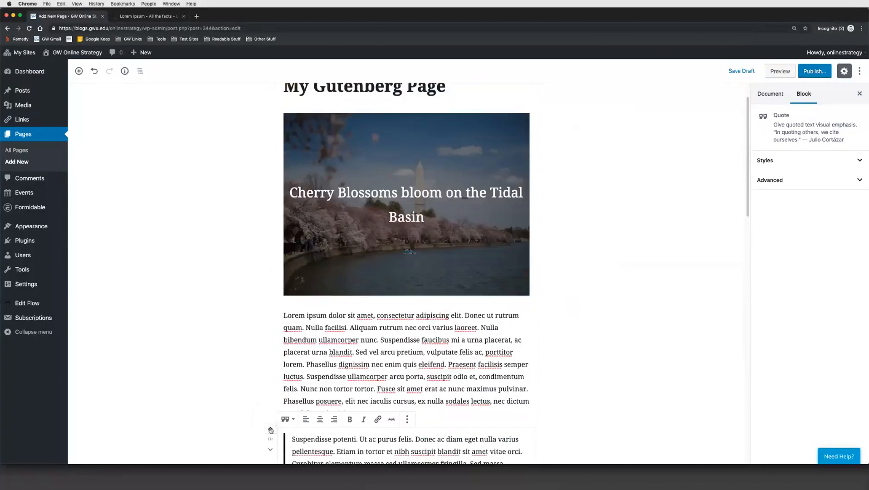
{"action": "left_click", "coordinate": [580, 354]}
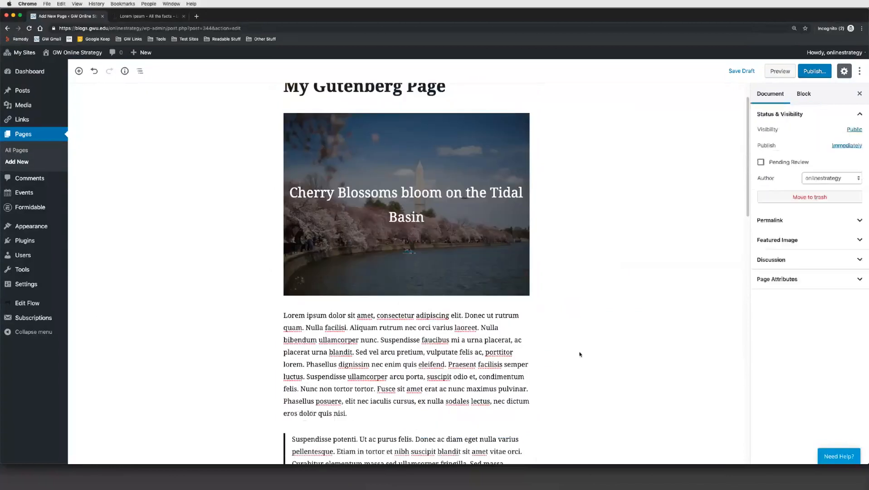
{"action": "scroll", "coordinate": [580, 354], "scroll_direction": "down", "scroll_amount": 1}
{"action": "scroll", "coordinate": [579, 354], "scroll_direction": "up", "scroll_amount": 3}
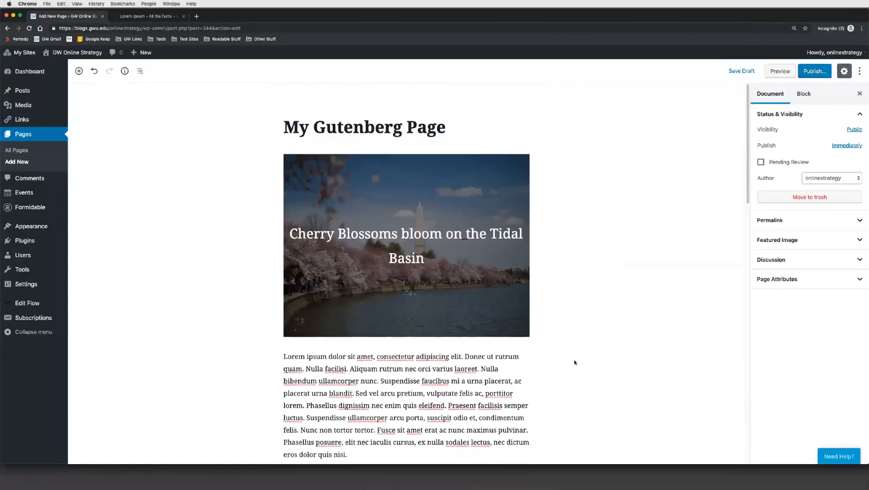
Step: Review the rearranged page from the Cover block down through the quote, pug image, columns and closing paragraph
{"action": "scroll", "coordinate": [575, 363], "scroll_direction": "down", "scroll_amount": 5}
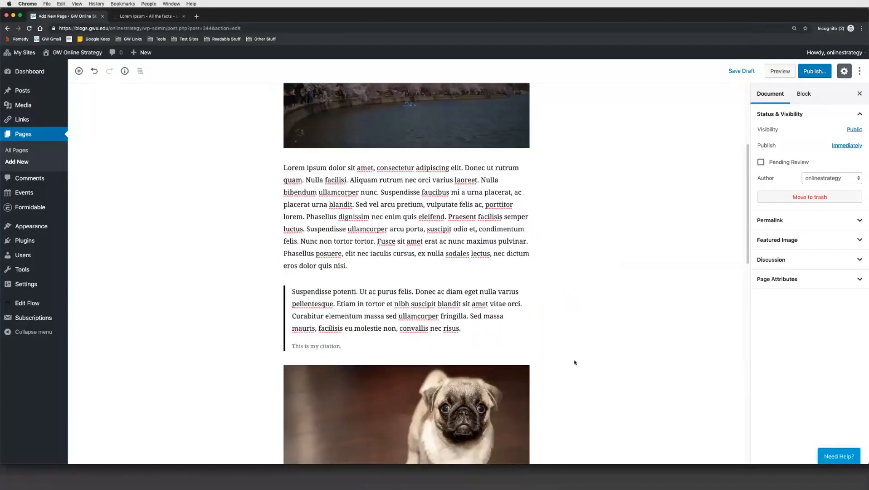
{"action": "scroll", "coordinate": [574, 362], "scroll_direction": "down", "scroll_amount": 2}
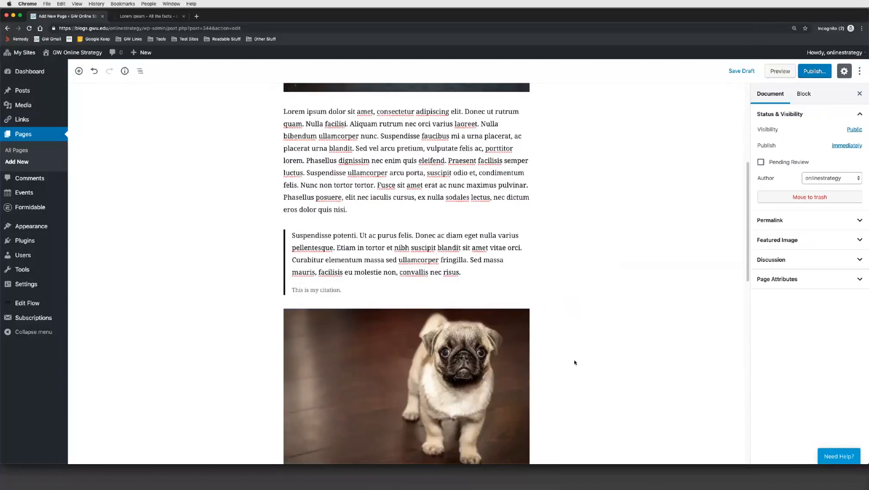
{"action": "scroll", "coordinate": [567, 358], "scroll_direction": "down", "scroll_amount": 6}
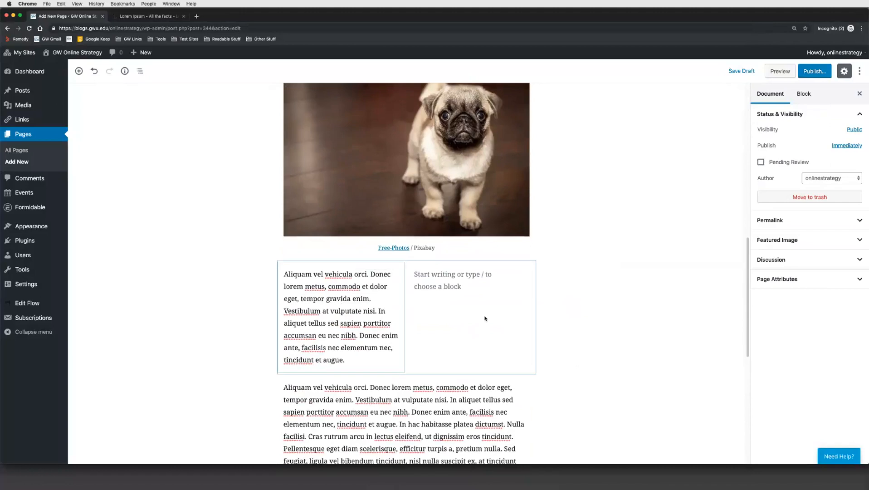
{"action": "scroll", "coordinate": [484, 339], "scroll_direction": "down", "scroll_amount": 5}
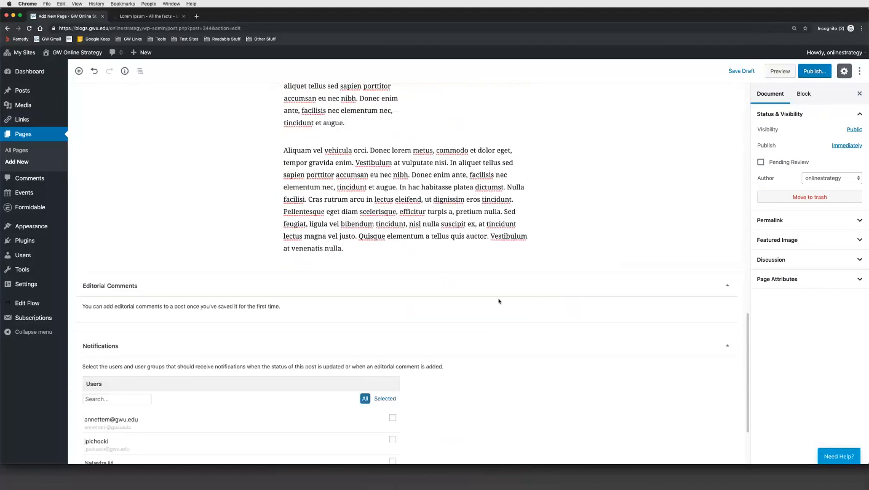
{"action": "scroll", "coordinate": [604, 244], "scroll_direction": "up", "scroll_amount": 10}
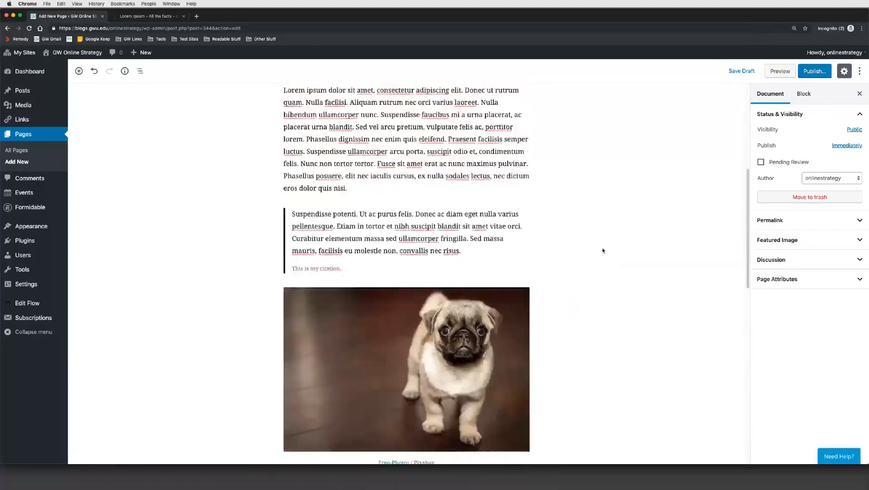
{"action": "scroll", "coordinate": [577, 261], "scroll_direction": "down", "scroll_amount": 5}
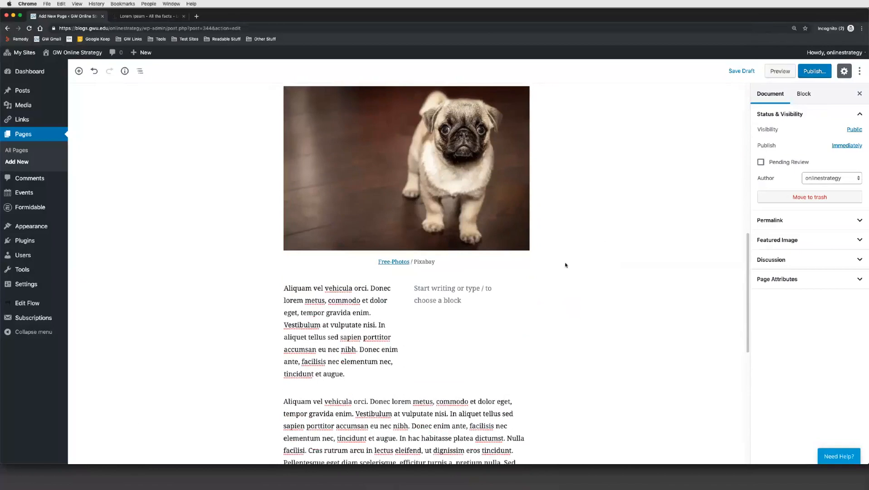
Step: Insert a Classic block from the Formatting category below the page's last paragraph
{"action": "scroll", "coordinate": [566, 264], "scroll_direction": "down", "scroll_amount": 5}
{"action": "left_click", "coordinate": [390, 282]}
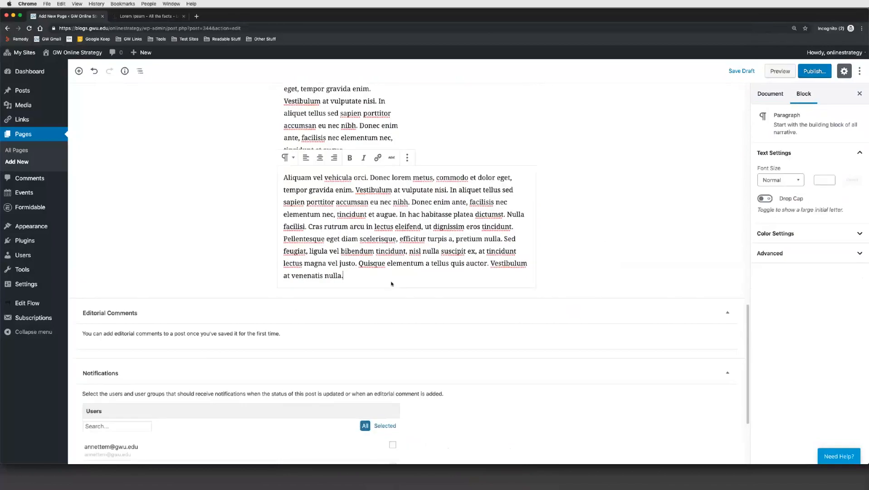
{"action": "left_click", "coordinate": [78, 70]}
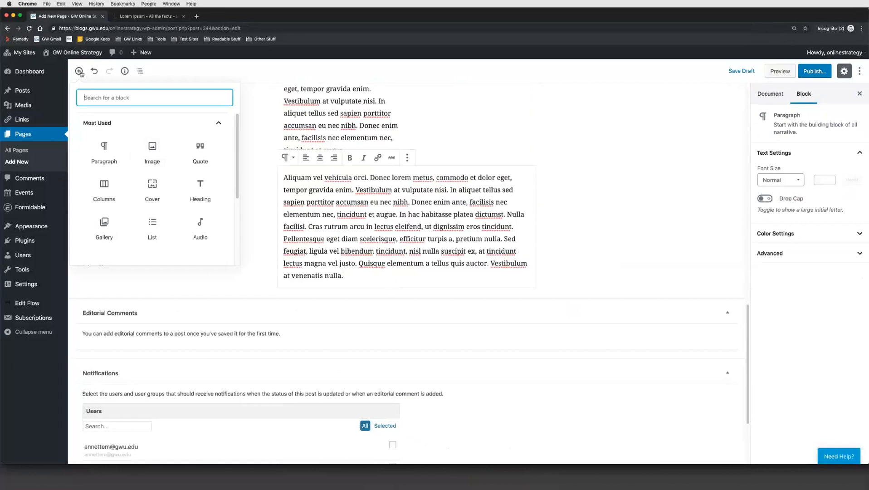
{"action": "left_click", "coordinate": [208, 124]}
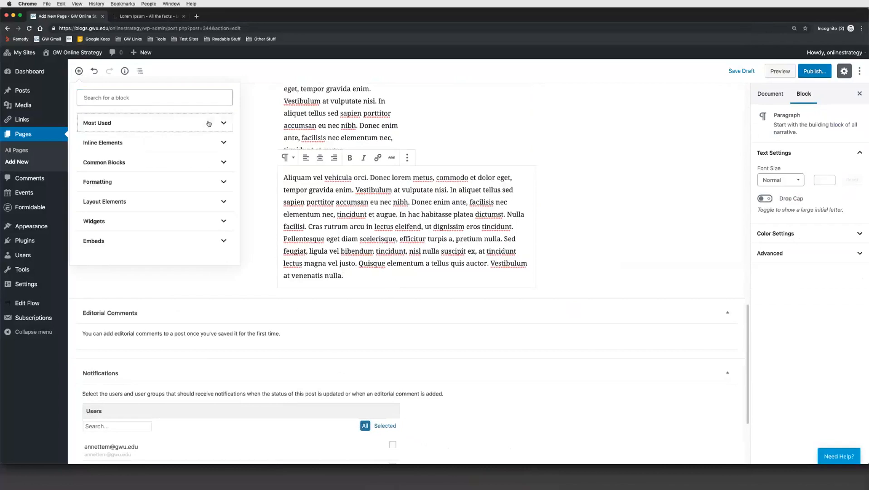
{"action": "left_click", "coordinate": [223, 182]}
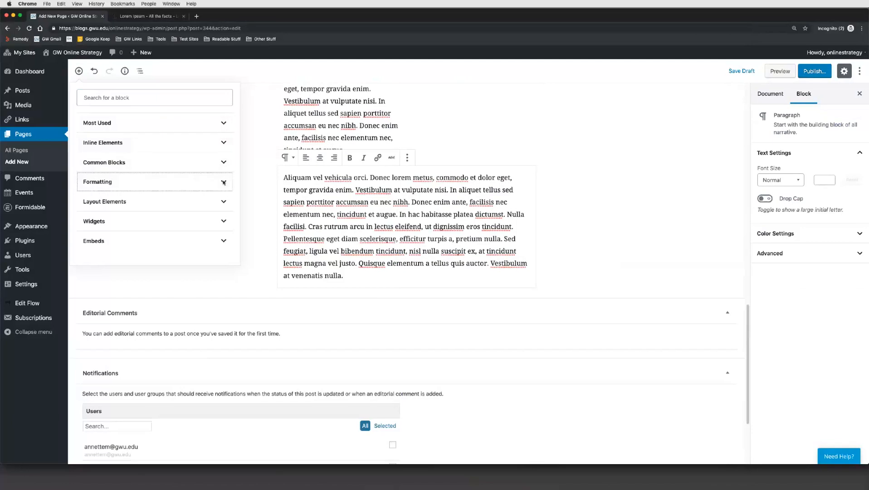
{"action": "left_click", "coordinate": [224, 182]}
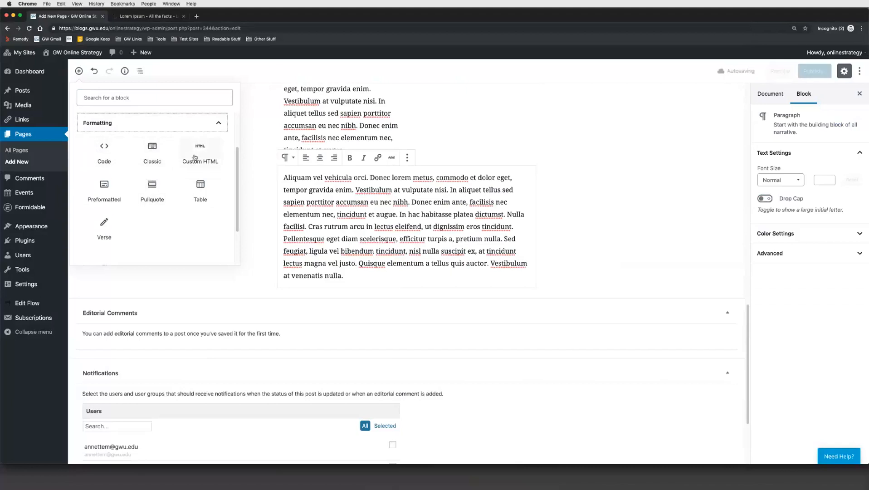
{"action": "left_click", "coordinate": [152, 150]}
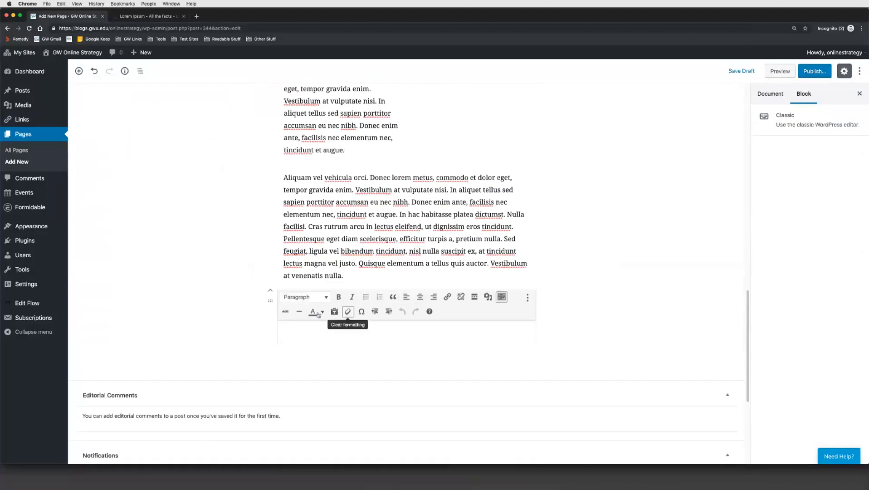
Step: Check the Classic block's additional options and remove the block from the page
{"action": "left_click", "coordinate": [527, 297]}
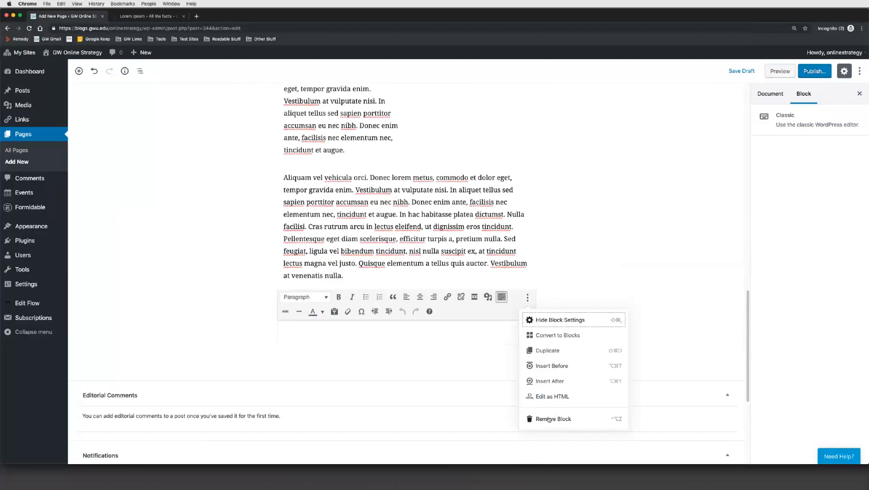
{"action": "left_click", "coordinate": [528, 299]}
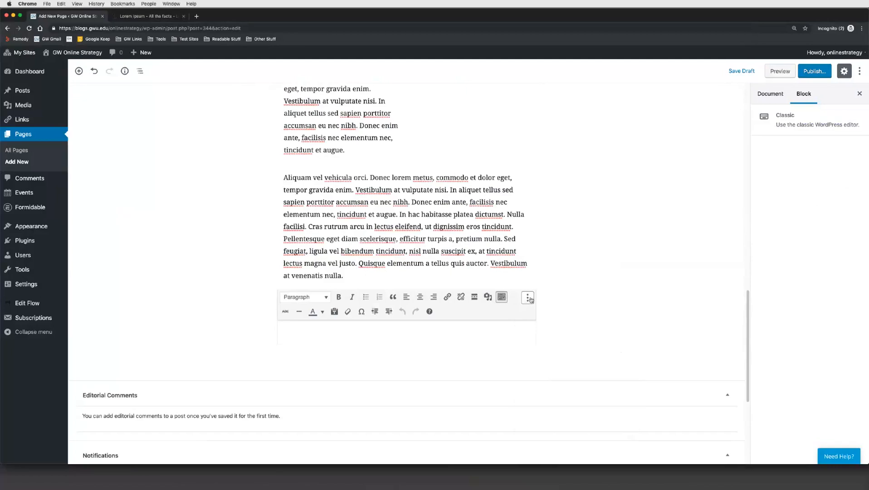
{"action": "left_click", "coordinate": [529, 298]}
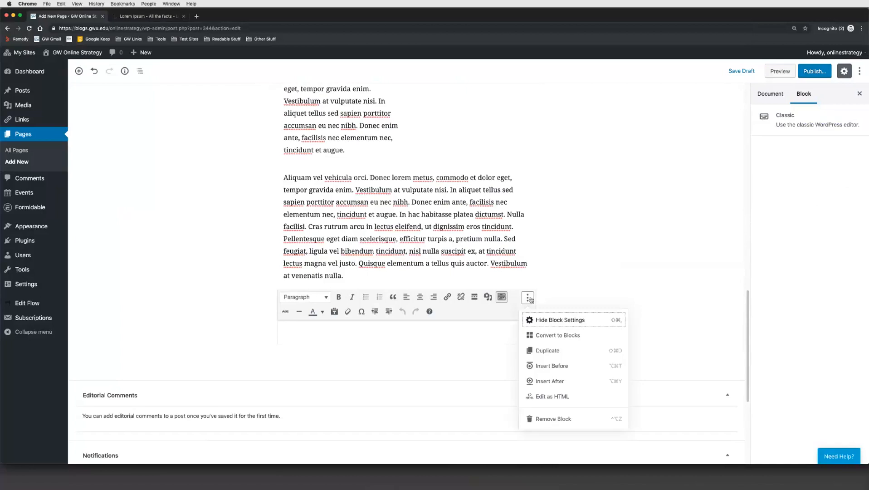
{"action": "left_click", "coordinate": [553, 419]}
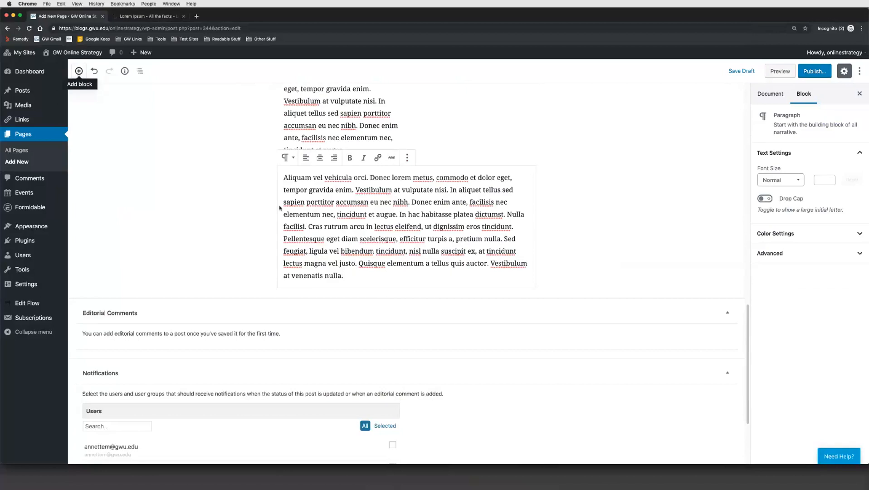
Step: Examine the block types offered in the Formatting and Layout Elements categories of the block library
{"action": "left_click", "coordinate": [79, 72]}
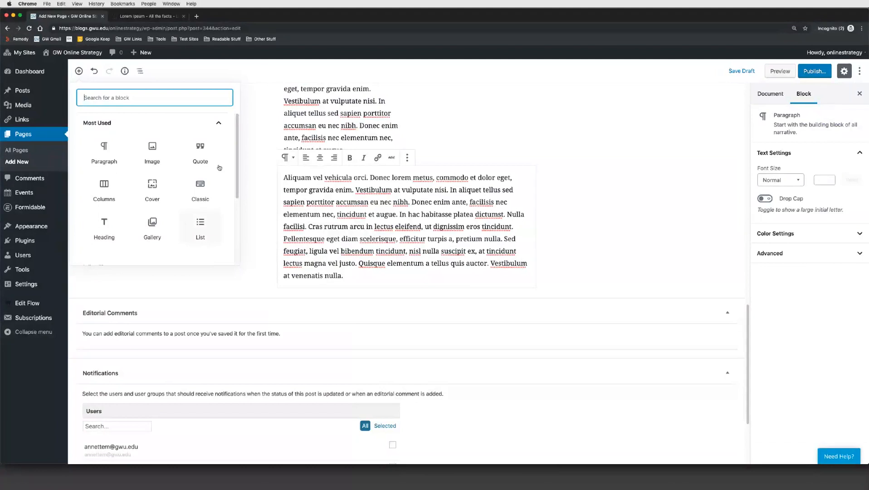
{"action": "left_click", "coordinate": [204, 127]}
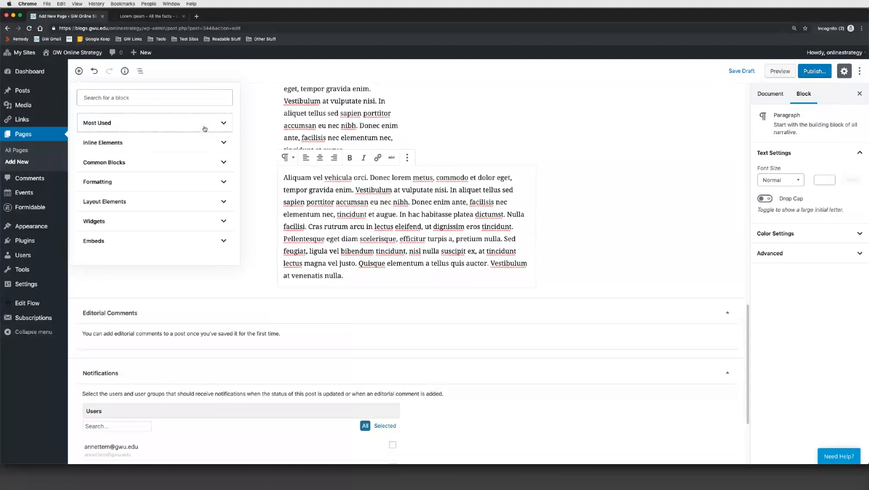
{"action": "left_click", "coordinate": [213, 184]}
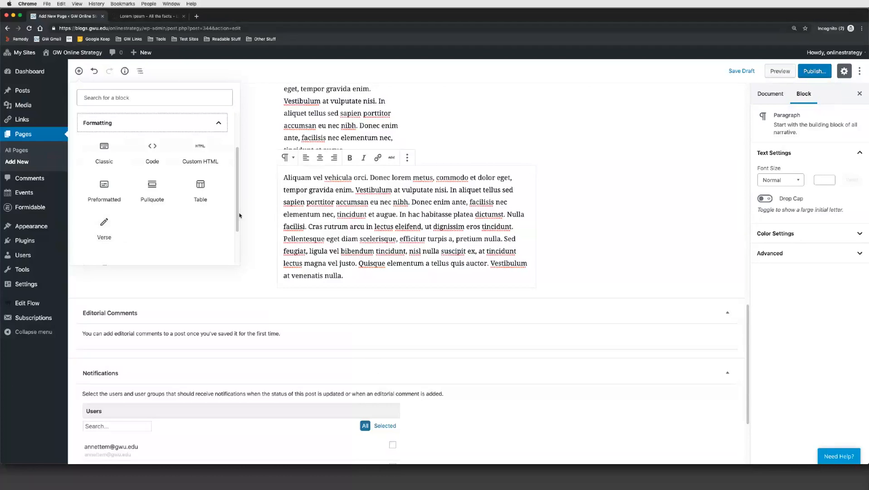
{"action": "left_click", "coordinate": [220, 124]}
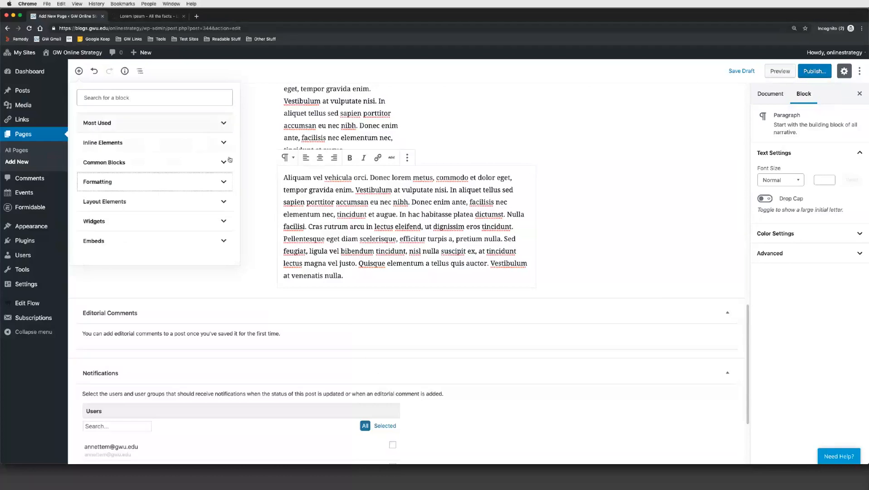
{"action": "left_click", "coordinate": [222, 201]}
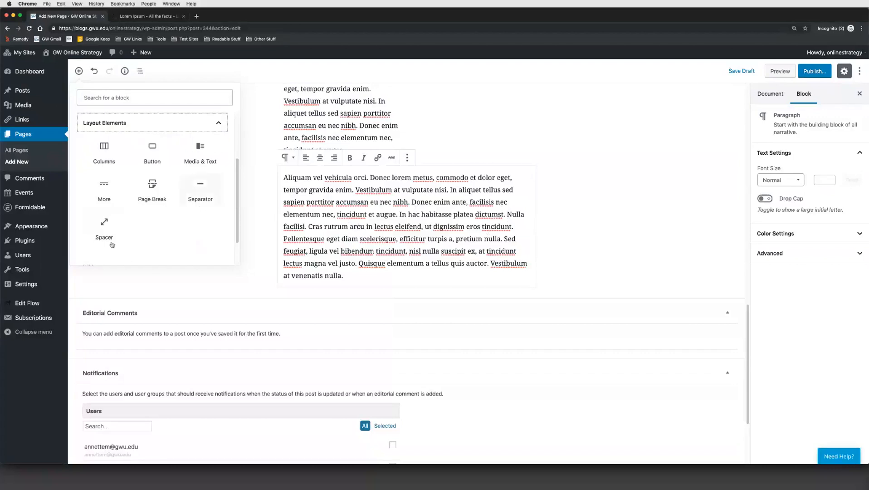
{"action": "left_click", "coordinate": [218, 128]}
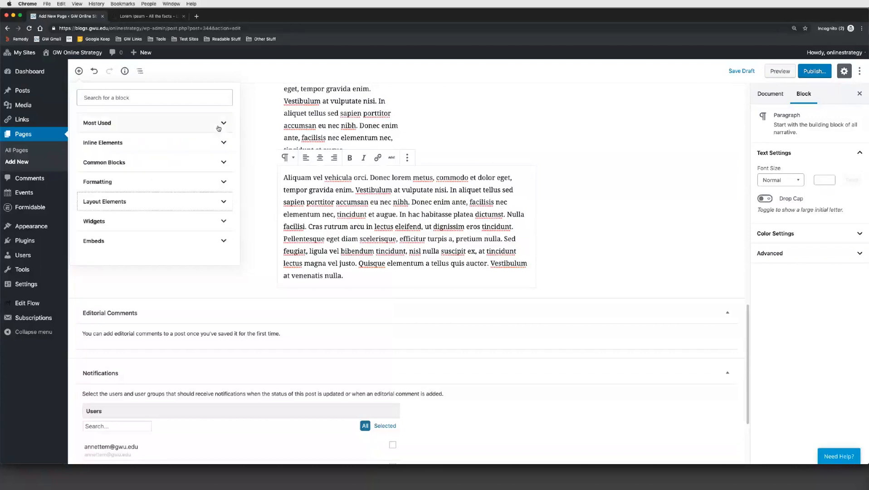
Step: Examine the block types offered in the Widgets category of the block library
{"action": "left_click", "coordinate": [222, 221]}
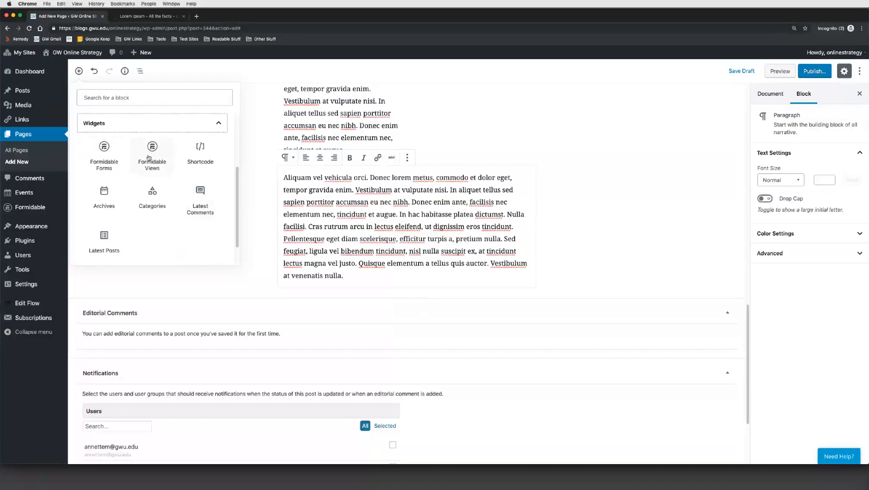
{"action": "left_click", "coordinate": [220, 124]}
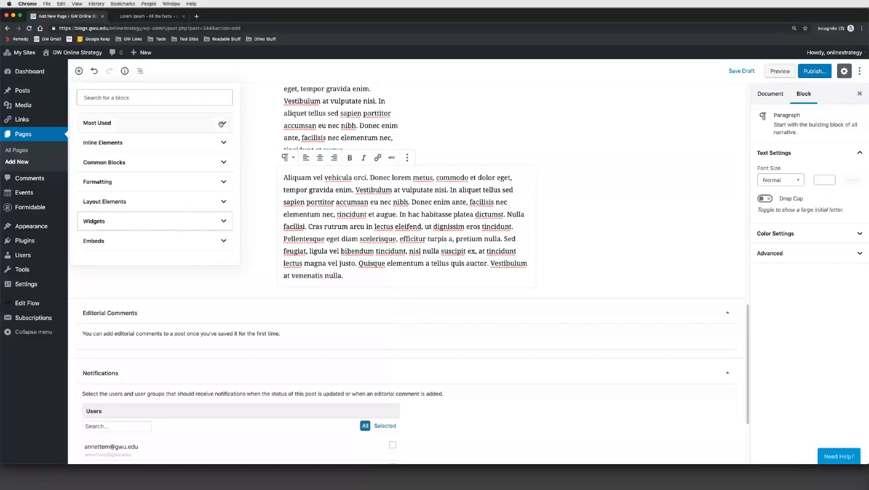
{"action": "left_click", "coordinate": [223, 221]}
{"action": "left_click", "coordinate": [221, 127]}
Step: Look through the full range of embed blocks in the Embeds category and collapse the category
{"action": "left_click", "coordinate": [220, 244]}
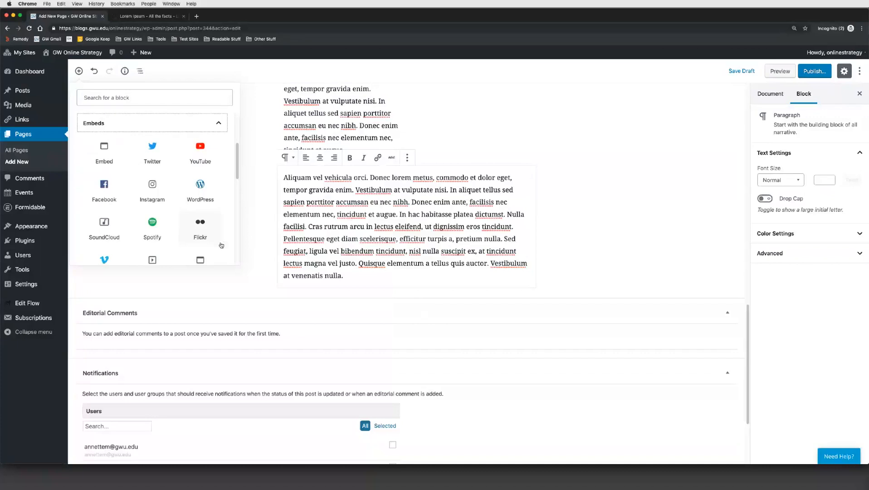
{"action": "scroll", "coordinate": [178, 184], "scroll_direction": "down", "scroll_amount": 5}
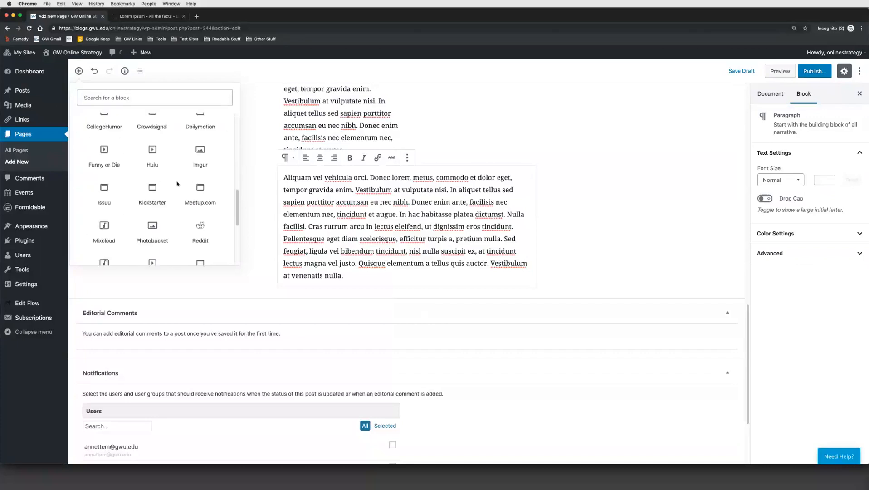
{"action": "scroll", "coordinate": [177, 184], "scroll_direction": "down", "scroll_amount": 5}
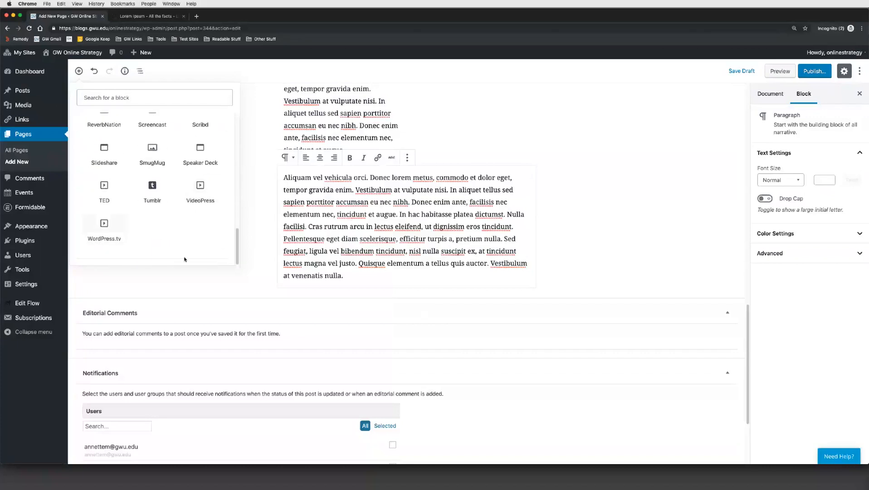
{"action": "scroll", "coordinate": [184, 240], "scroll_direction": "up", "scroll_amount": 10}
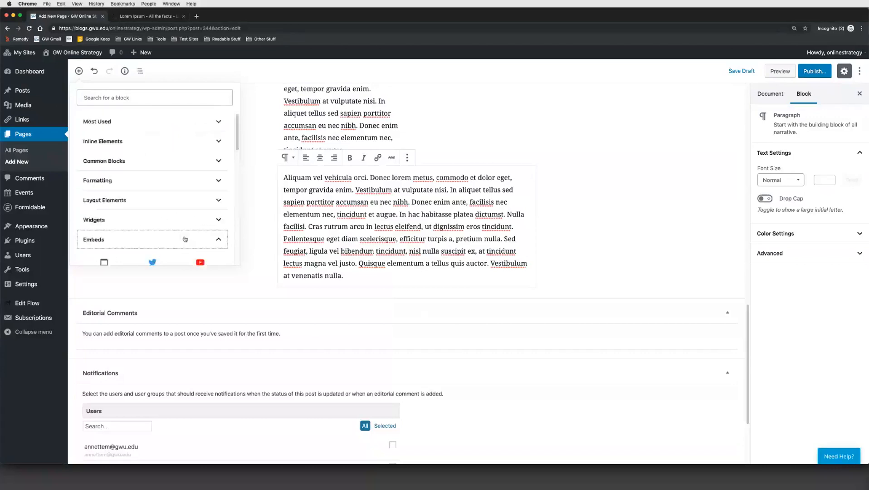
{"action": "scroll", "coordinate": [184, 239], "scroll_direction": "down", "scroll_amount": 4}
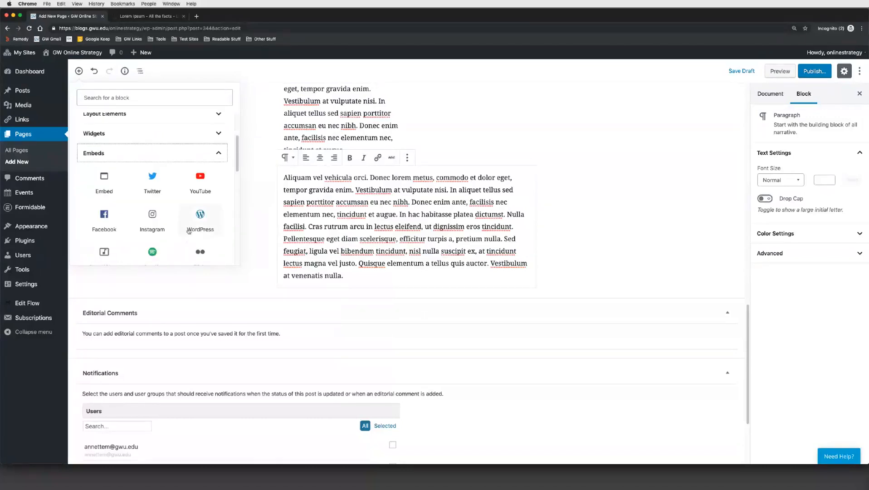
{"action": "scroll", "coordinate": [189, 231], "scroll_direction": "down", "scroll_amount": 1}
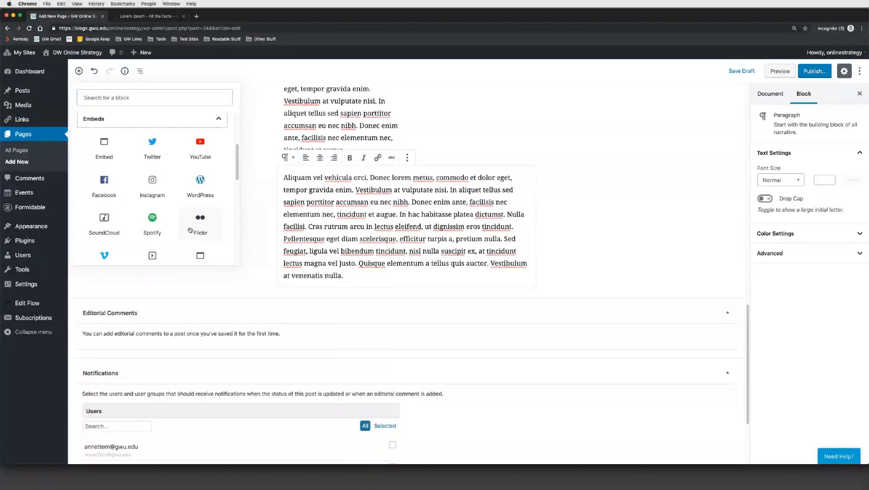
{"action": "scroll", "coordinate": [190, 229], "scroll_direction": "down", "scroll_amount": 1}
{"action": "scroll", "coordinate": [184, 224], "scroll_direction": "down", "scroll_amount": 1}
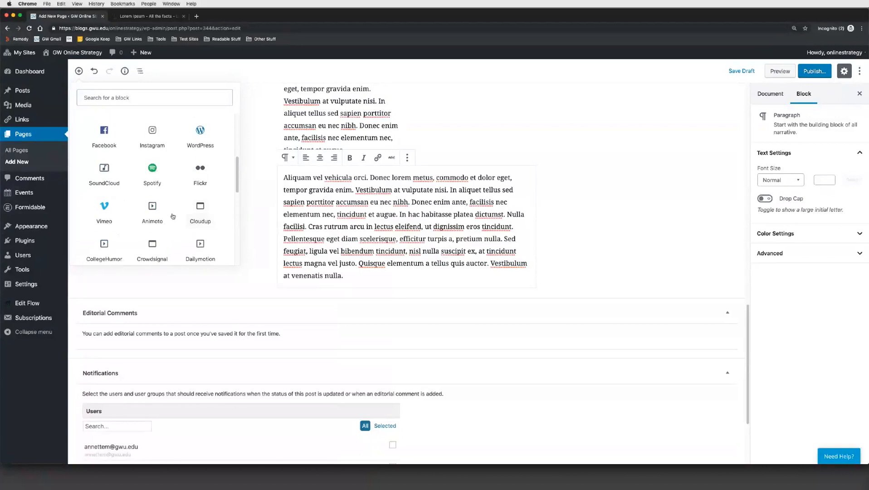
{"action": "scroll", "coordinate": [172, 235], "scroll_direction": "down", "scroll_amount": 2}
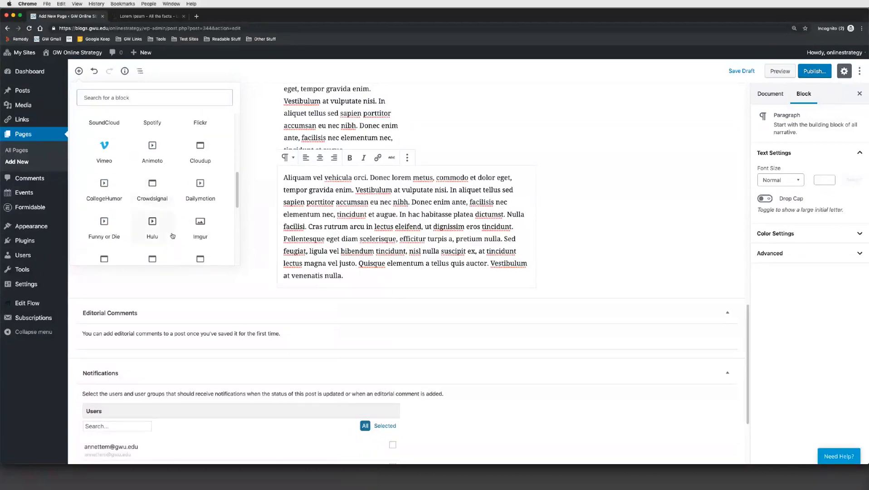
{"action": "scroll", "coordinate": [172, 235], "scroll_direction": "up", "scroll_amount": 4}
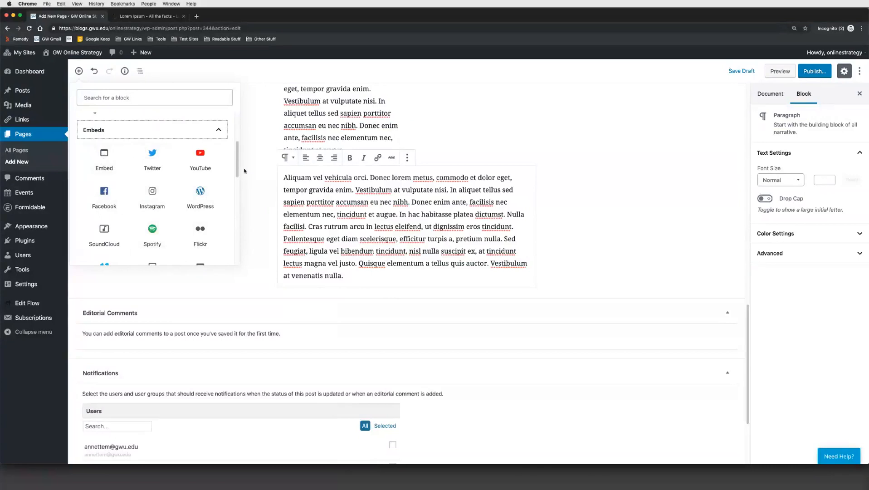
{"action": "scroll", "coordinate": [238, 170], "scroll_direction": "down", "scroll_amount": 2}
{"action": "mouse_move", "coordinate": [239, 170]}
{"action": "left_mouse_down"}
{"action": "mouse_move", "coordinate": [234, 255]}
{"action": "mouse_move", "coordinate": [236, 159]}
{"action": "left_mouse_up"}
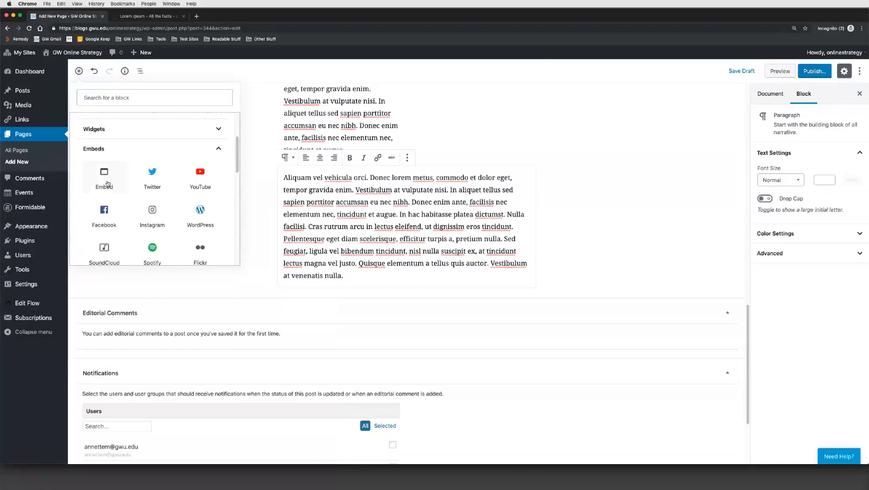
{"action": "left_click", "coordinate": [219, 149]}
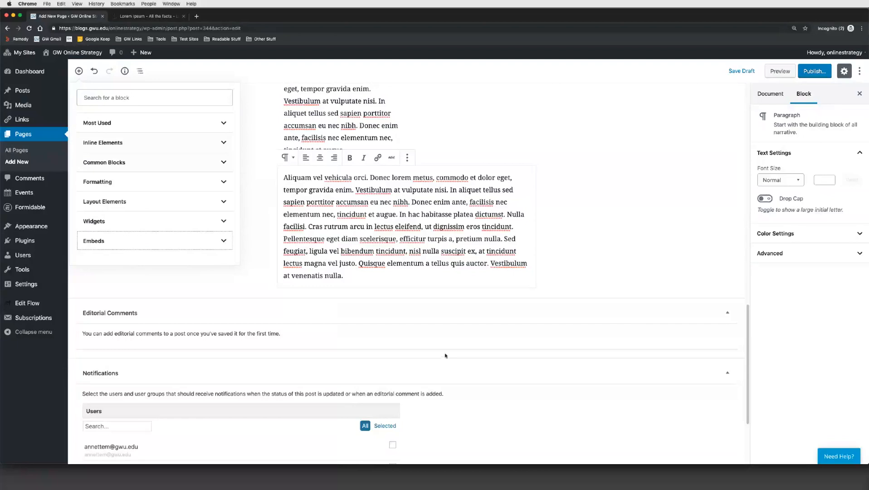
Step: Close the block library and publish My Gutenberg Page after expanding its visibility and publish date options, keeping Public and Immediately
{"action": "left_click", "coordinate": [613, 265]}
{"action": "scroll", "coordinate": [602, 269], "scroll_direction": "up", "scroll_amount": 3}
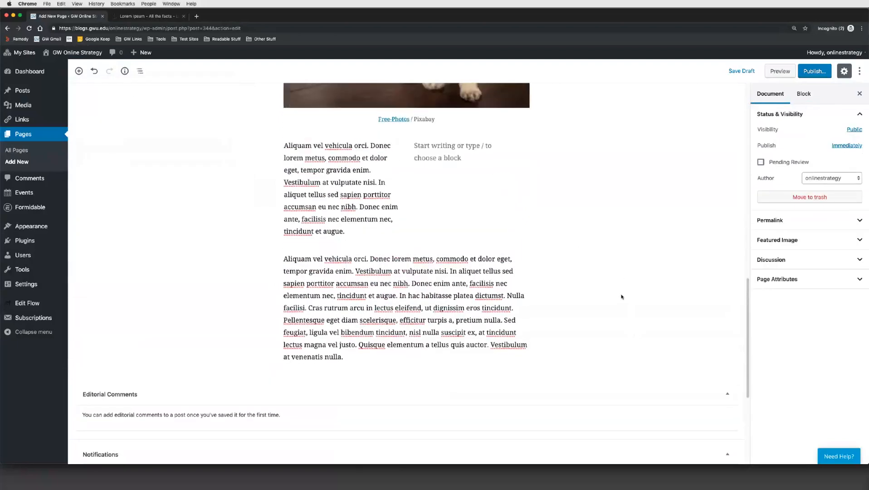
{"action": "scroll", "coordinate": [622, 296], "scroll_direction": "up", "scroll_amount": 1}
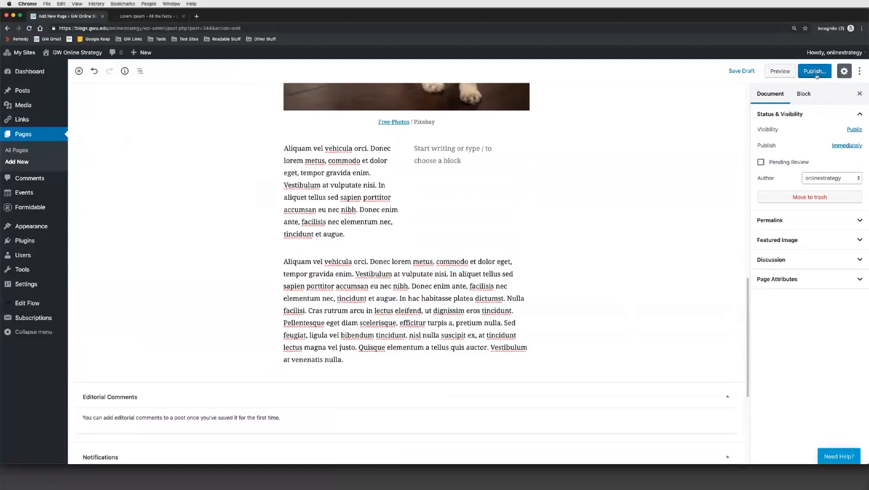
{"action": "left_click", "coordinate": [815, 72]}
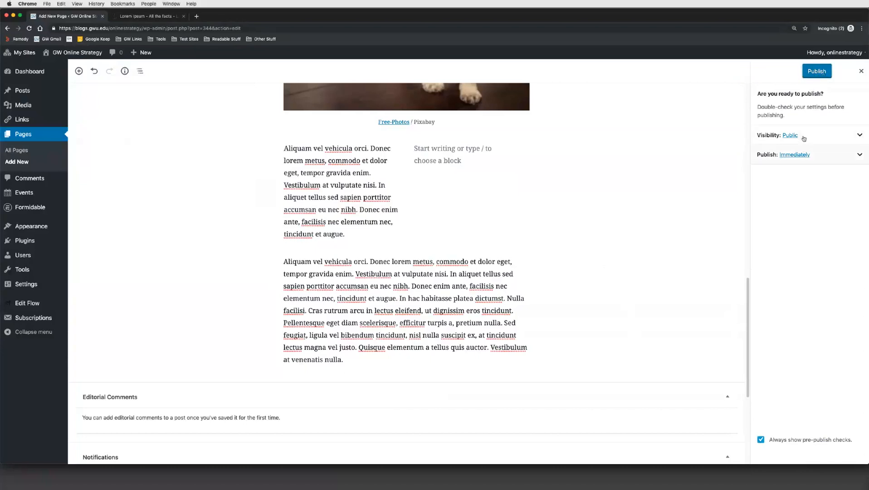
{"action": "left_click", "coordinate": [859, 136]}
{"action": "left_click", "coordinate": [859, 262]}
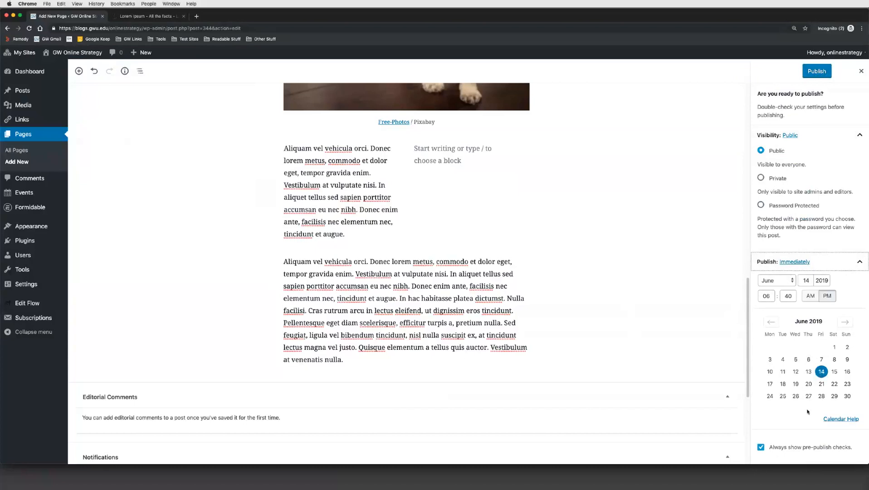
{"action": "left_click", "coordinate": [819, 71]}
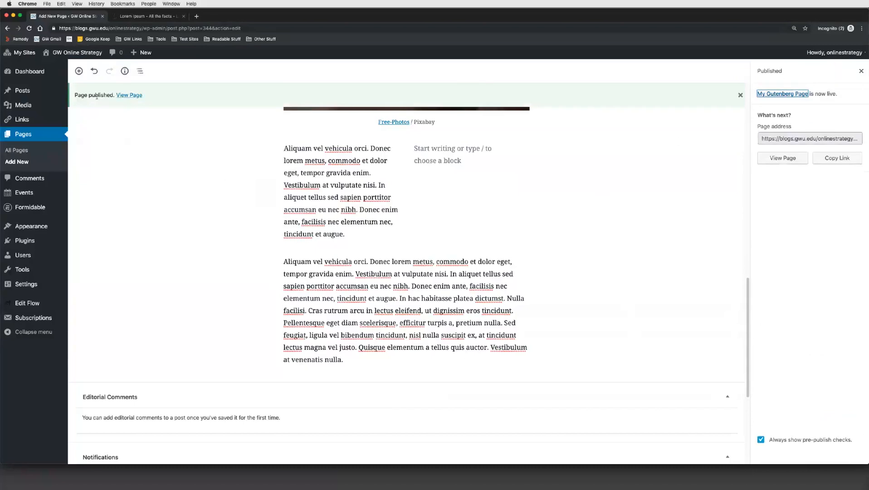
Step: Open the published My Gutenberg Page and review its cover image, quote, photo and text from start to end
{"action": "left_click_drag", "start_coordinate": [76, 96], "coordinate": [146, 101]}
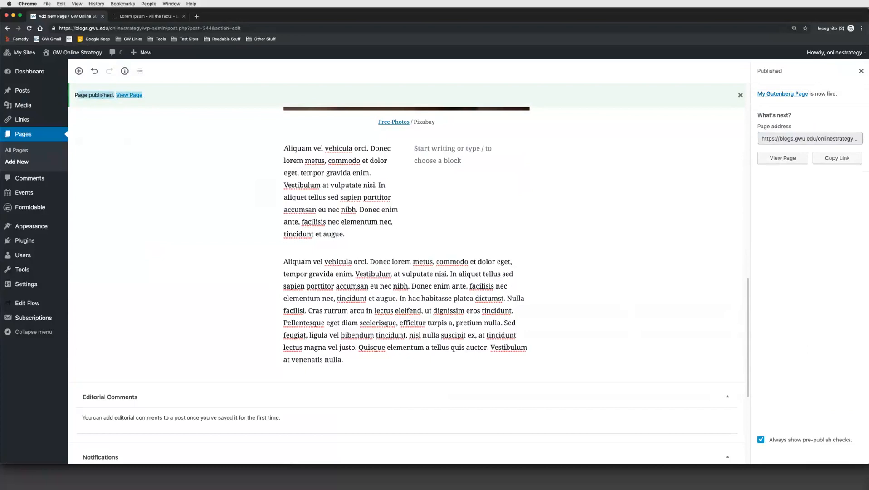
{"action": "left_click", "coordinate": [129, 95]}
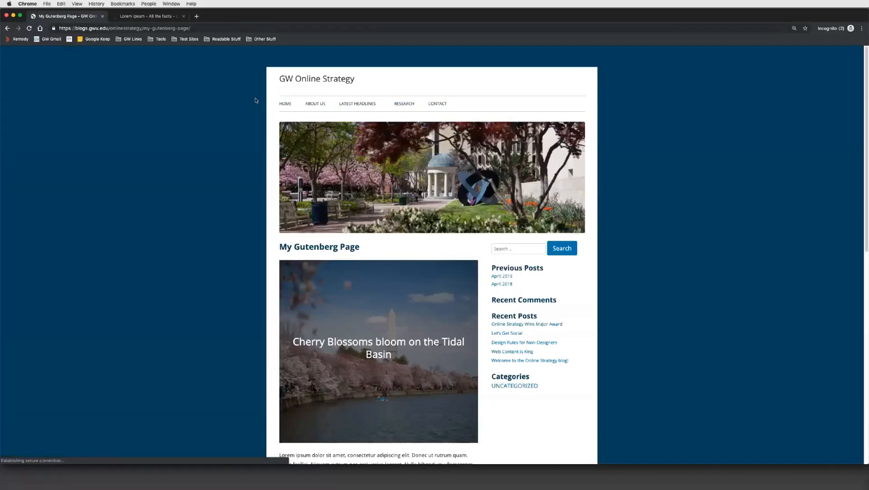
{"action": "scroll", "coordinate": [452, 263], "scroll_direction": "down", "scroll_amount": 3}
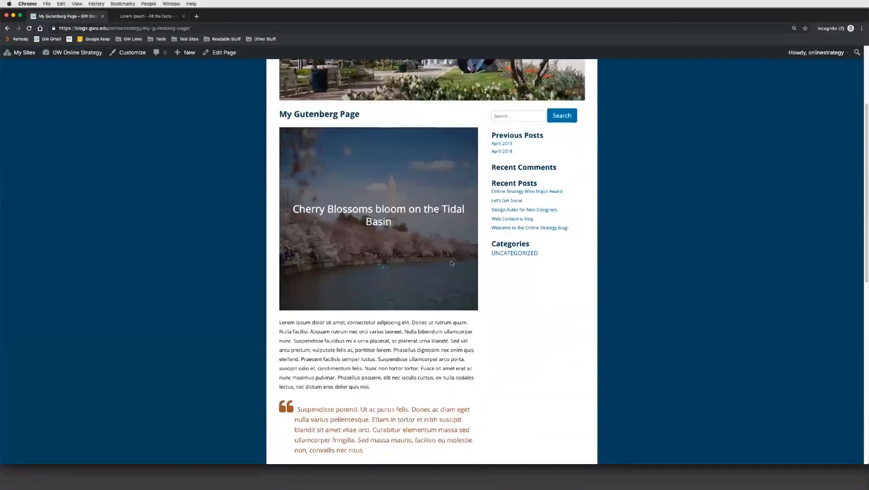
{"action": "scroll", "coordinate": [449, 254], "scroll_direction": "down", "scroll_amount": 1}
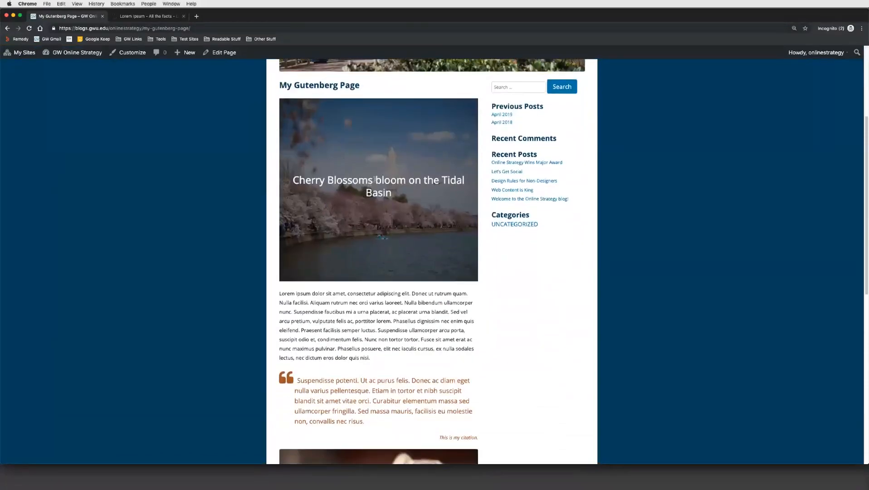
{"action": "left_click_drag", "start_coordinate": [293, 179], "coordinate": [407, 232]}
{"action": "left_click", "coordinate": [406, 232]}
{"action": "scroll", "coordinate": [405, 233], "scroll_direction": "down", "scroll_amount": 1}
{"action": "scroll", "coordinate": [405, 232], "scroll_direction": "down", "scroll_amount": 4}
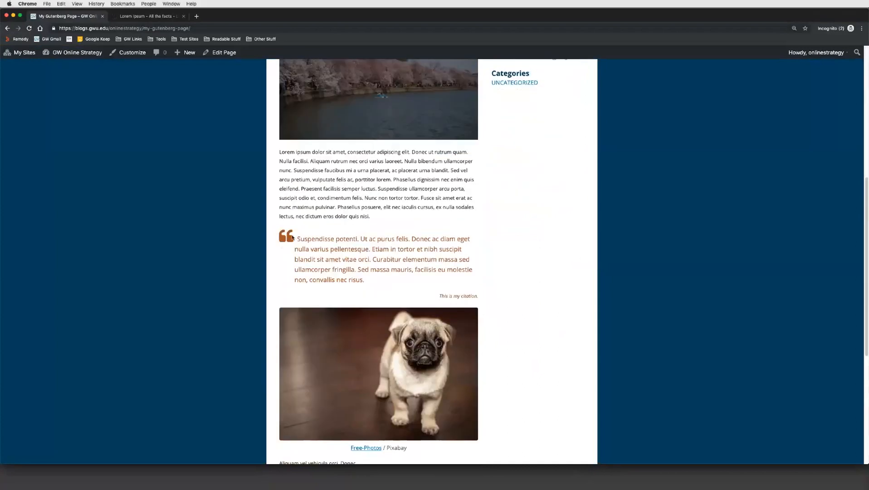
{"action": "left_click_drag", "start_coordinate": [292, 236], "coordinate": [384, 294]}
{"action": "scroll", "coordinate": [390, 294], "scroll_direction": "down", "scroll_amount": 4}
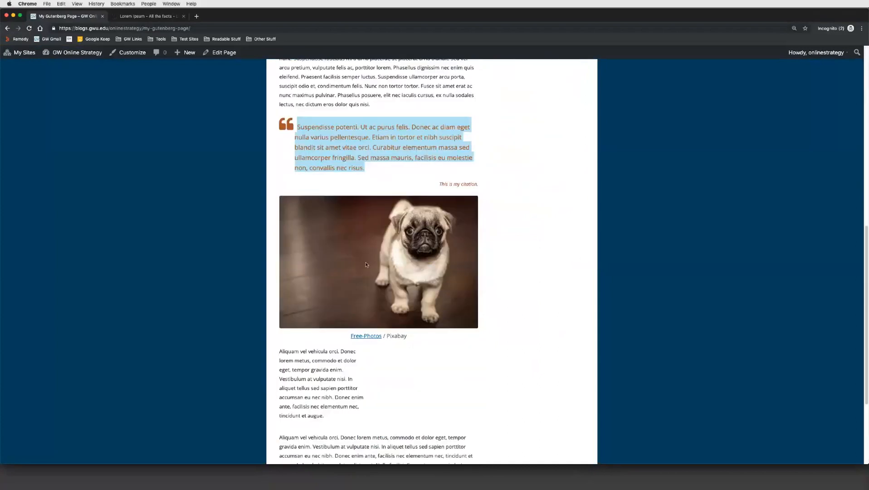
{"action": "scroll", "coordinate": [365, 265], "scroll_direction": "down", "scroll_amount": 4}
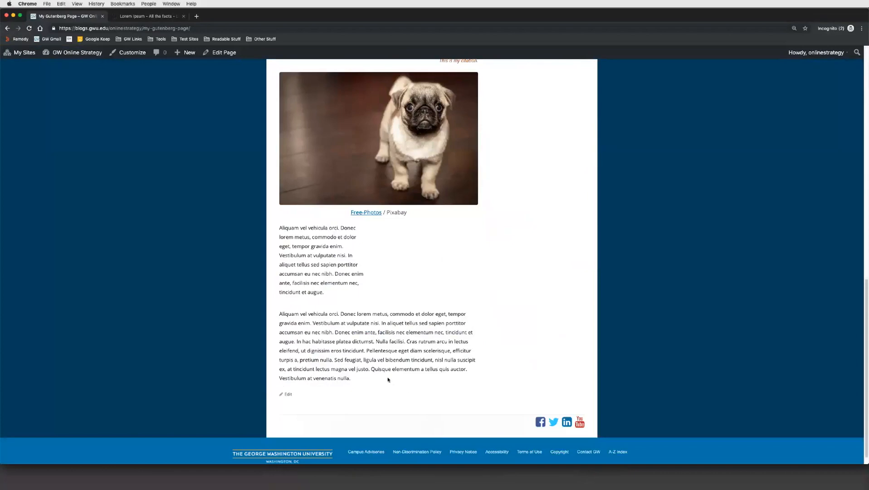
{"action": "scroll", "coordinate": [398, 316], "scroll_direction": "up", "scroll_amount": 15}
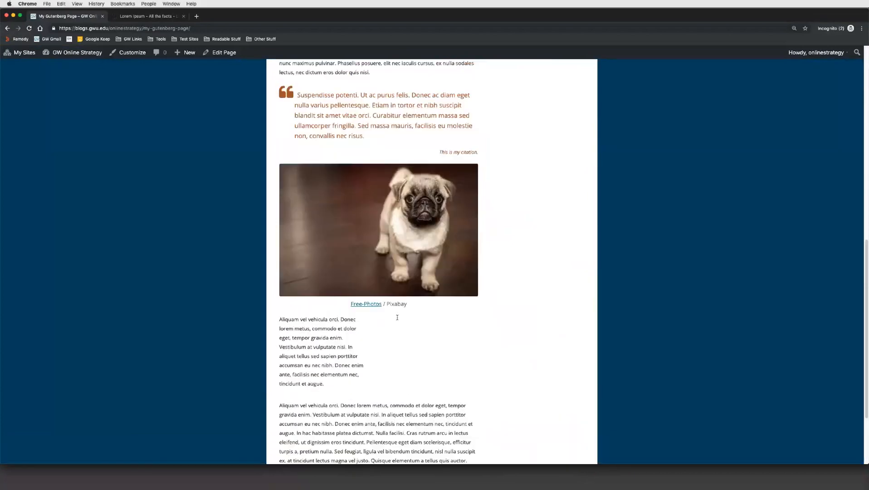
{"action": "scroll", "coordinate": [398, 319], "scroll_direction": "down", "scroll_amount": 13}
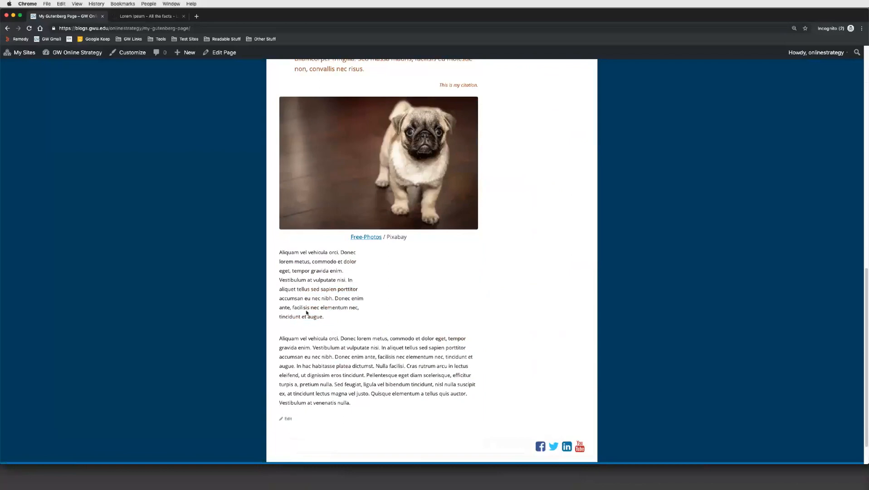
Step: Return to the site's list of all pages, open My DiviBuilder Page for editing and examine its content
{"action": "left_click", "coordinate": [222, 52]}
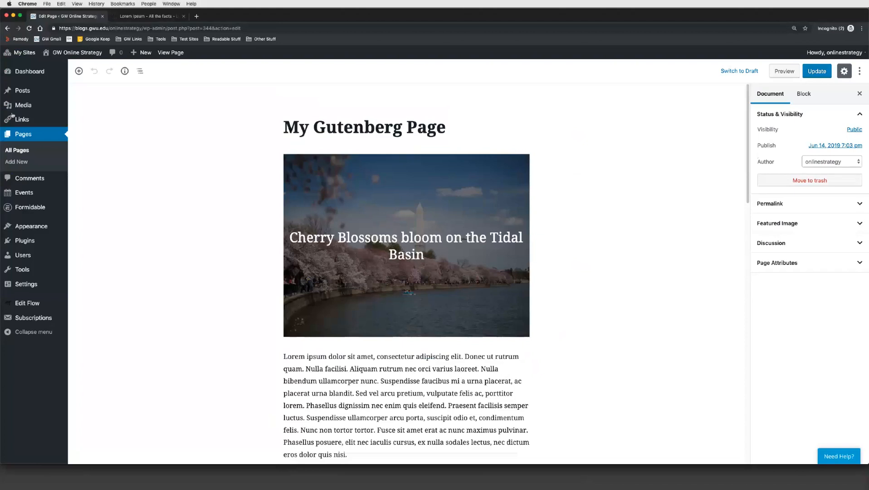
{"action": "left_click", "coordinate": [22, 153]}
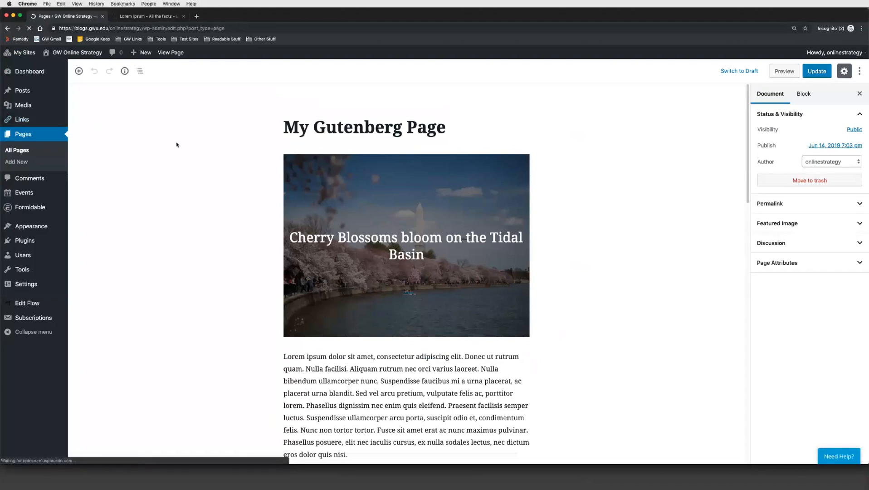
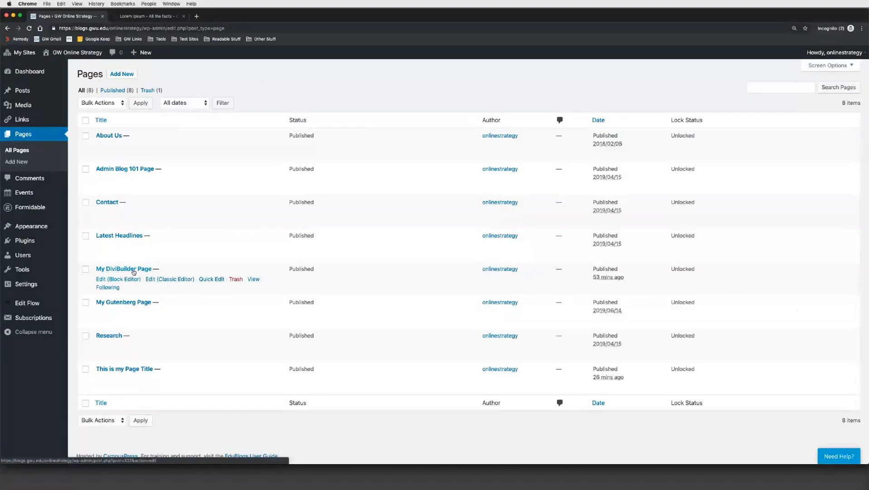
{"action": "left_click", "coordinate": [134, 271]}
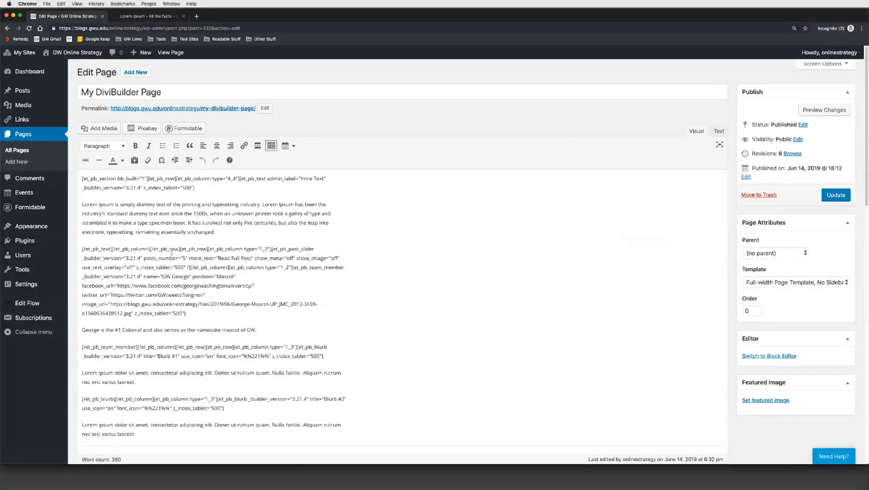
{"action": "scroll", "coordinate": [173, 255], "scroll_direction": "down", "scroll_amount": 10}
{"action": "scroll", "coordinate": [173, 255], "scroll_direction": "up", "scroll_amount": 10}
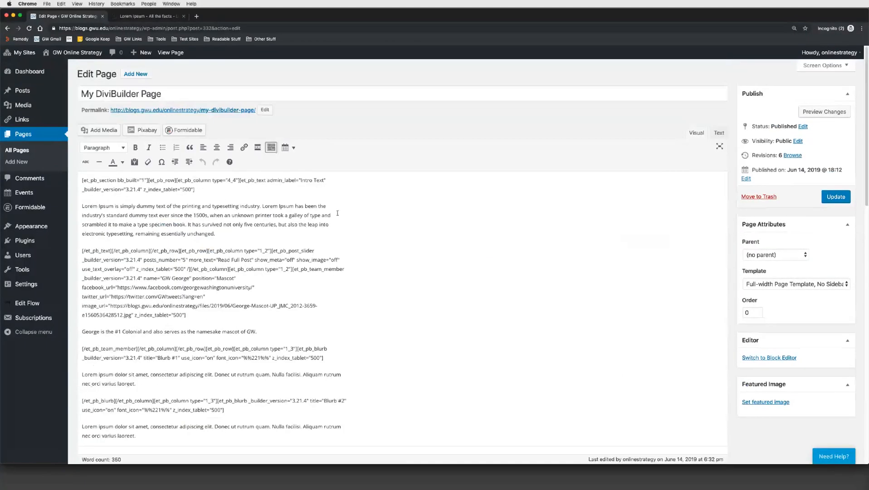
Step: View the live version of My DiviBuilder Page and look through its content
{"action": "left_click", "coordinate": [171, 53]}
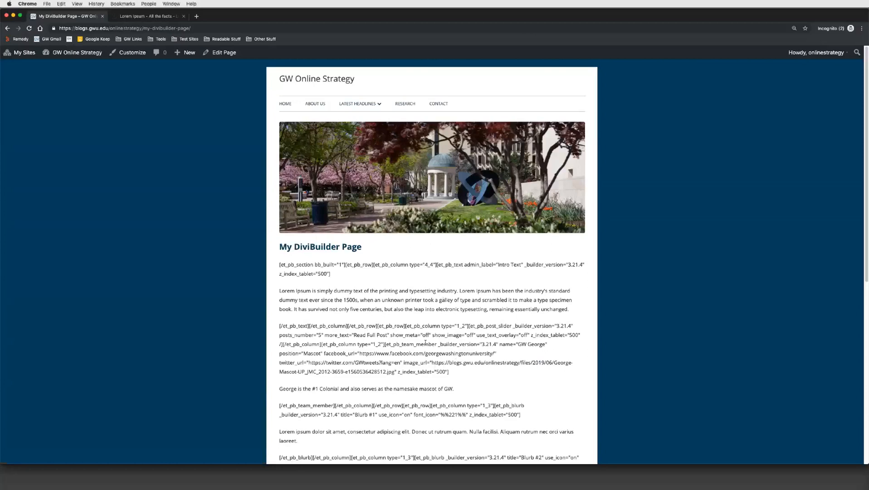
{"action": "scroll", "coordinate": [426, 342], "scroll_direction": "down", "scroll_amount": 7}
{"action": "scroll", "coordinate": [396, 298], "scroll_direction": "up", "scroll_amount": 7}
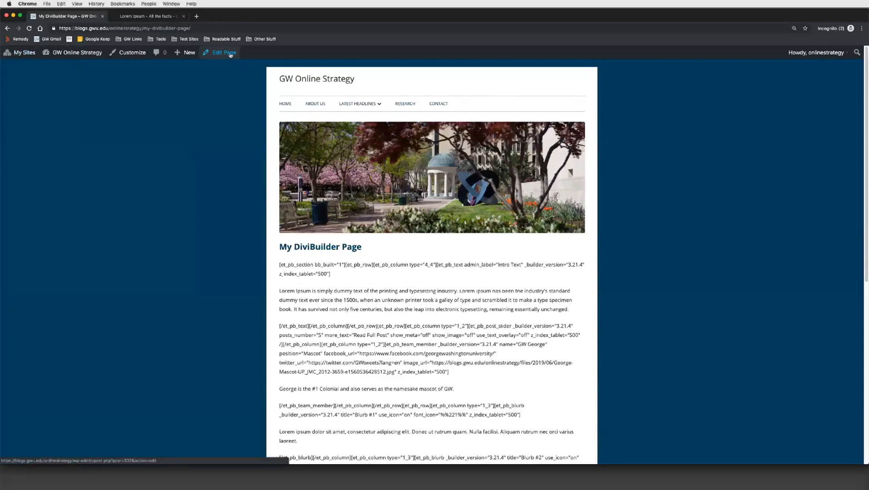
Step: Search the site's installed plugins for "divi" and activate the Divi Builder plugin
{"action": "mouse_move", "coordinate": [68, 53]}
{"action": "left_click", "coordinate": [63, 69]}
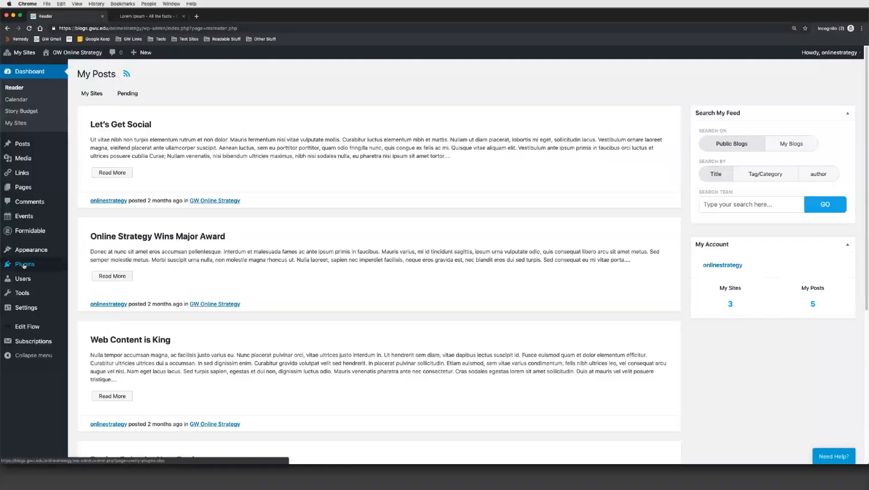
{"action": "left_click", "coordinate": [25, 265]}
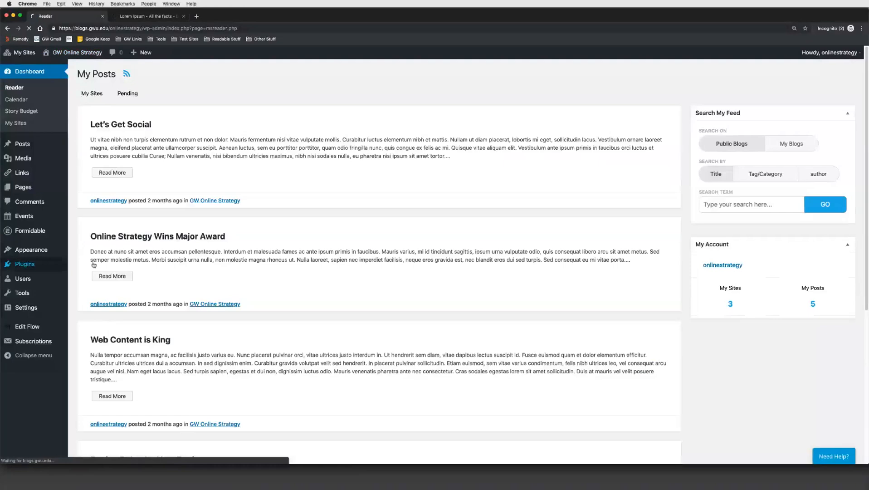
{"action": "left_click", "coordinate": [796, 118]}
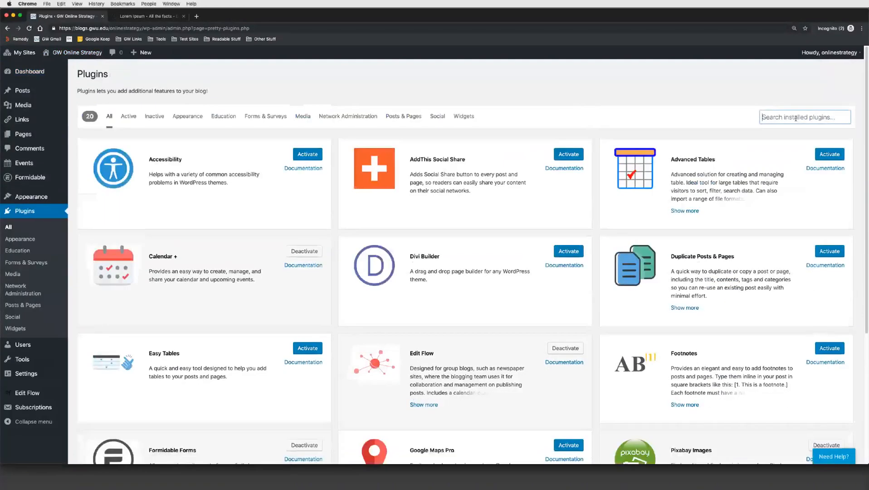
{"action": "type", "text": "divi"}
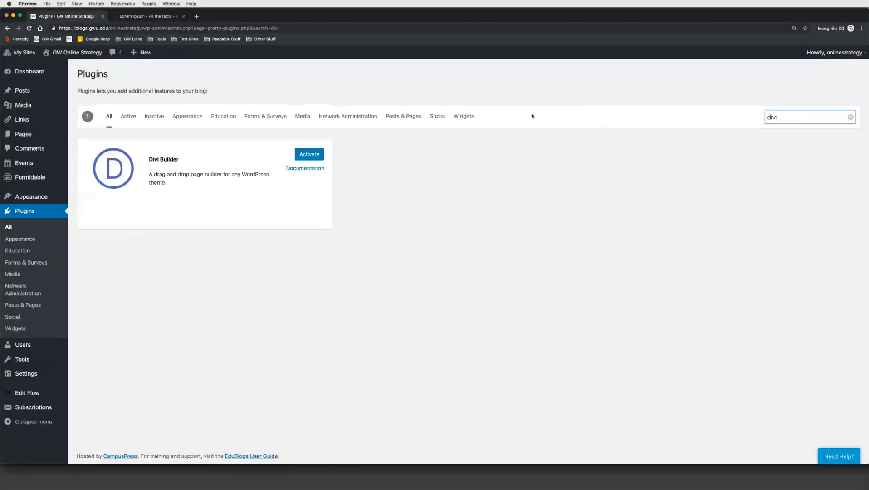
{"action": "left_click", "coordinate": [314, 156]}
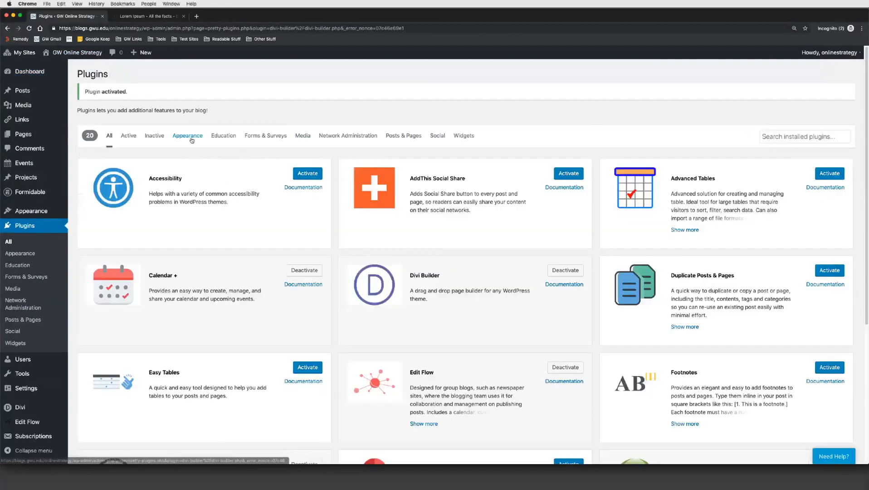
Step: Open My DiviBuilder Page from the list of all pages and reload the Divi Builder to load its layout
{"action": "mouse_move", "coordinate": [34, 136]}
{"action": "left_click", "coordinate": [84, 135]}
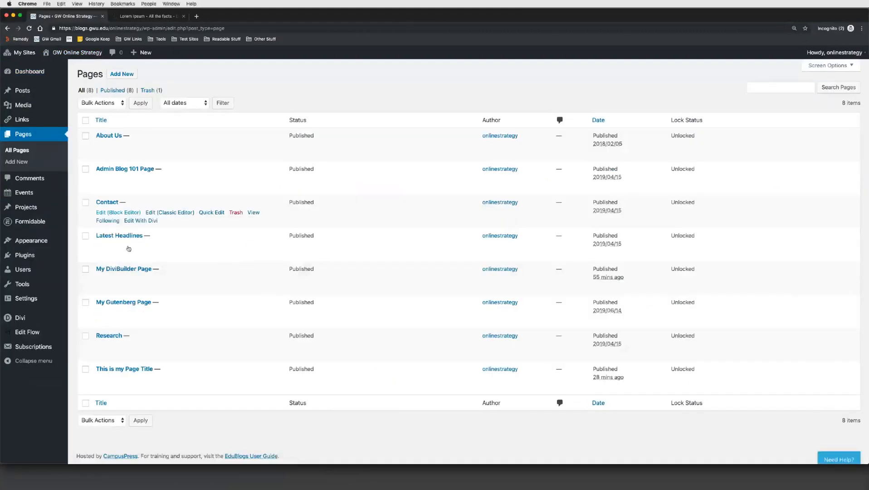
{"action": "left_click", "coordinate": [122, 269]}
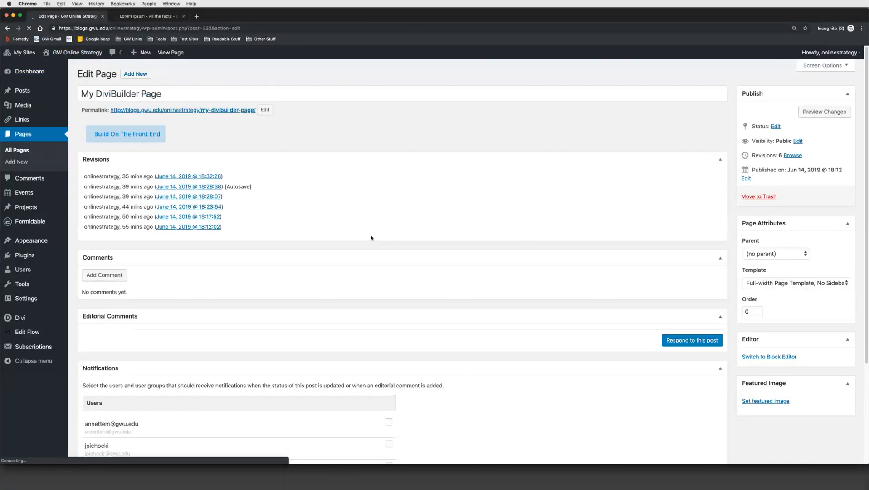
{"action": "left_click", "coordinate": [538, 483]}
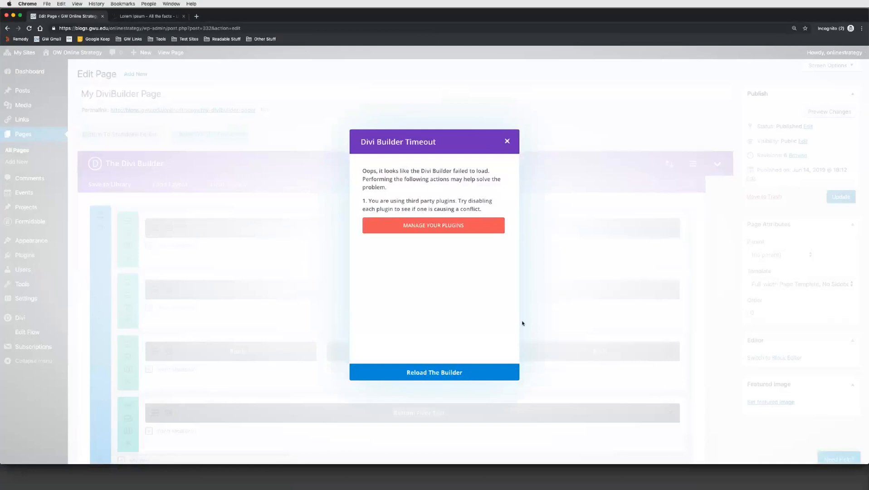
{"action": "left_click", "coordinate": [508, 141]}
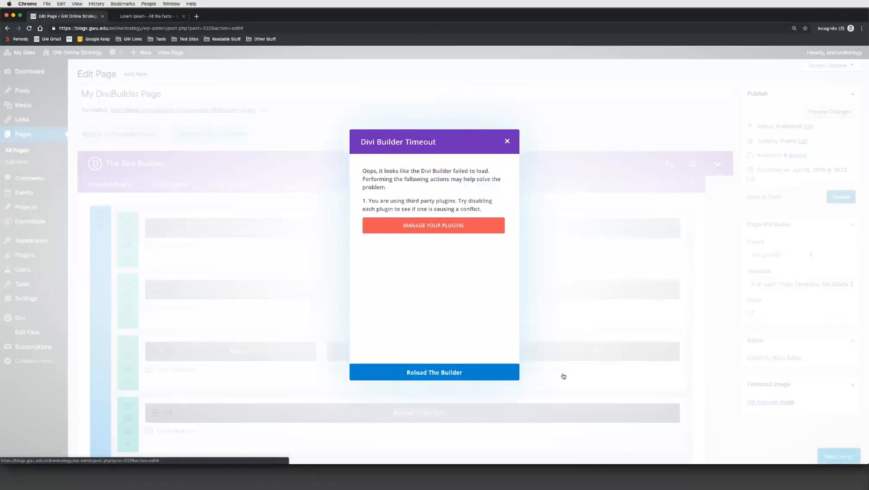
{"action": "left_click", "coordinate": [445, 372]}
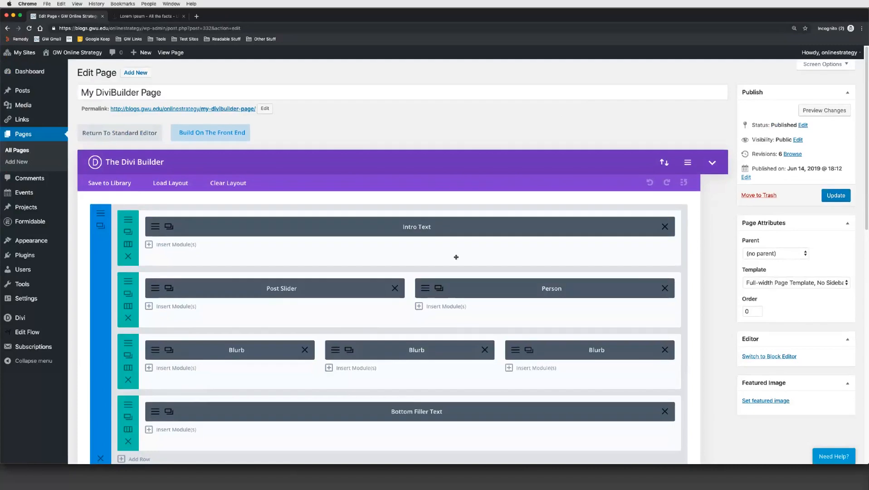
Step: Look over the page's Divi Builder rows and modules and open the live page in a new tab
{"action": "scroll", "coordinate": [461, 264], "scroll_direction": "down", "scroll_amount": 1}
{"action": "scroll", "coordinate": [461, 264], "scroll_direction": "down", "scroll_amount": 2}
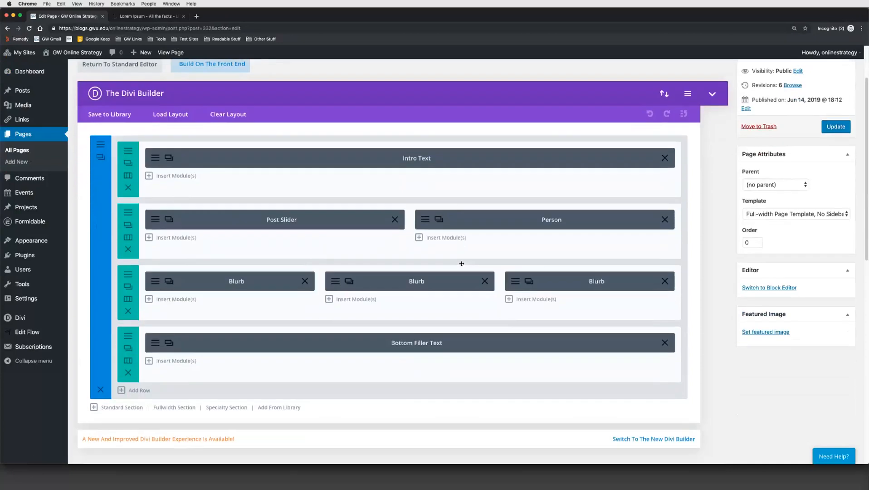
{"action": "scroll", "coordinate": [462, 265], "scroll_direction": "up", "scroll_amount": 3}
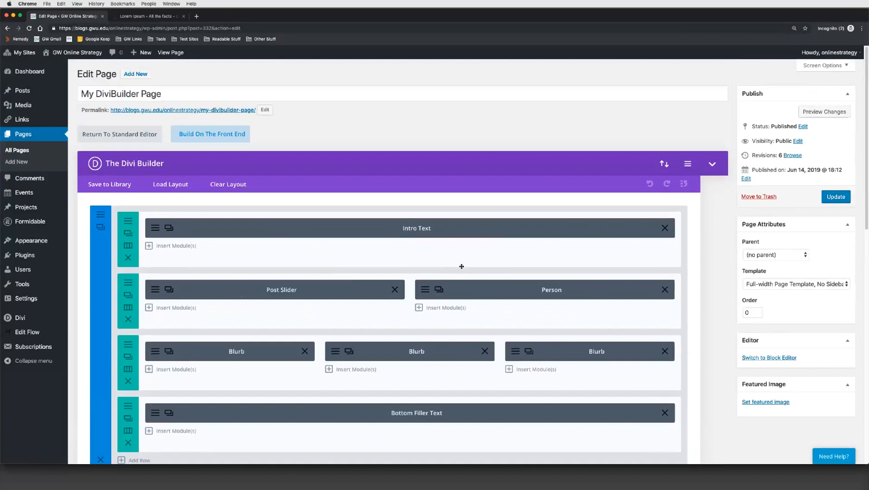
{"action": "right_click", "coordinate": [172, 55]}
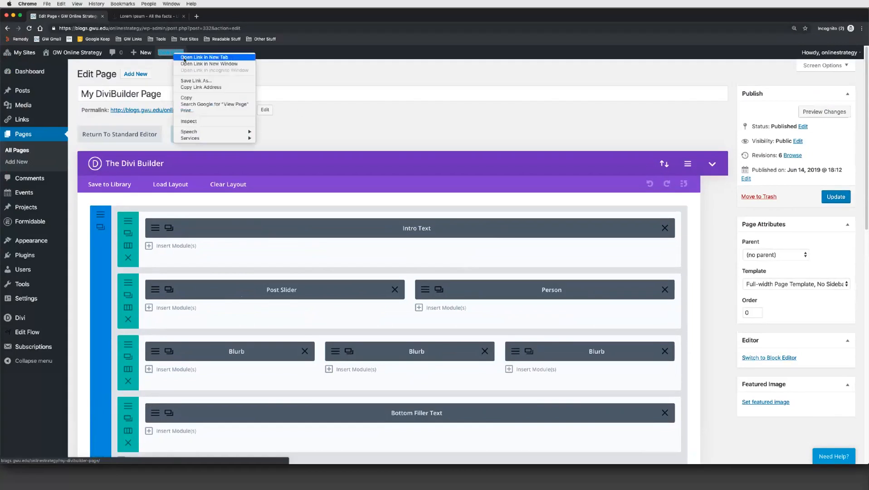
{"action": "left_click", "coordinate": [184, 57]}
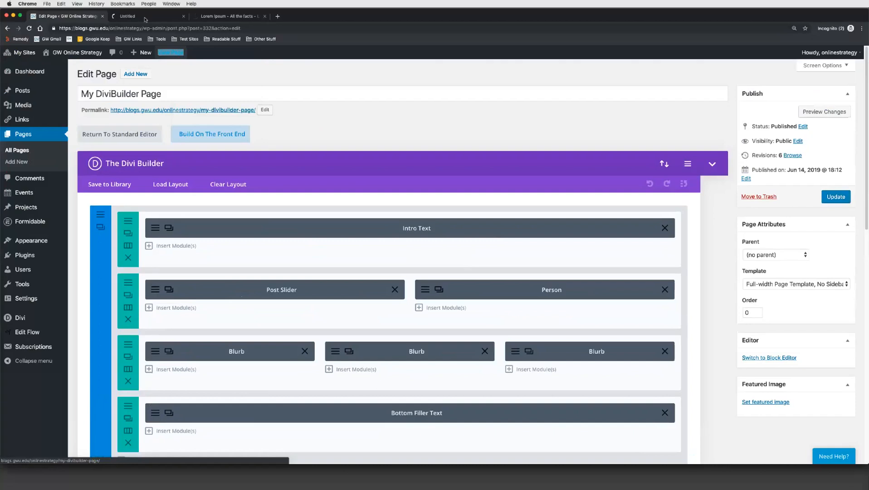
Step: Look through the live version of My DiviBuilder Page from header to footer and close its browser tab
{"action": "key", "text": "ctrl+Tab"}
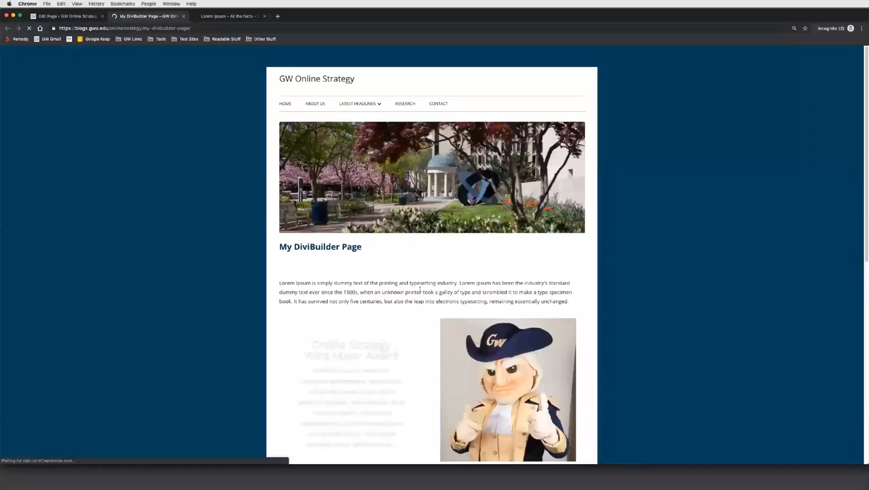
{"action": "scroll", "coordinate": [426, 294], "scroll_direction": "down", "scroll_amount": 2}
{"action": "scroll", "coordinate": [426, 294], "scroll_direction": "down", "scroll_amount": 10}
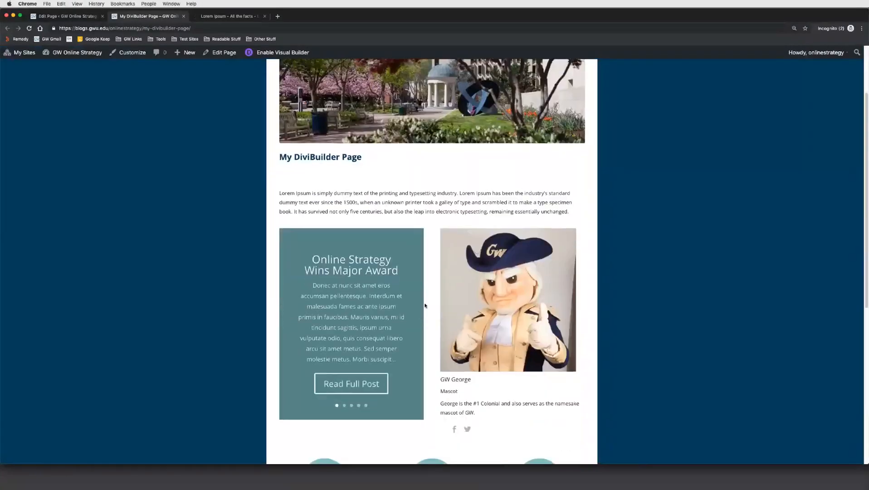
{"action": "scroll", "coordinate": [425, 304], "scroll_direction": "up", "scroll_amount": 5}
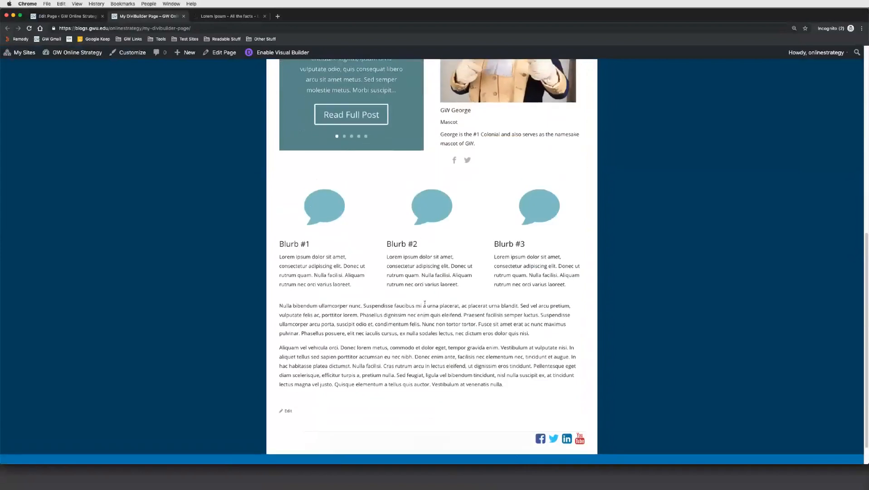
{"action": "scroll", "coordinate": [425, 304], "scroll_direction": "up", "scroll_amount": 7}
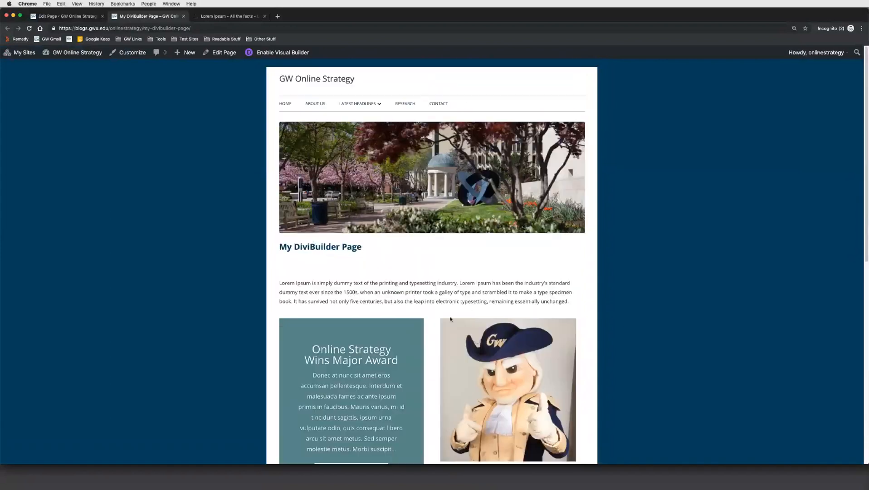
{"action": "left_click", "coordinate": [183, 16]}
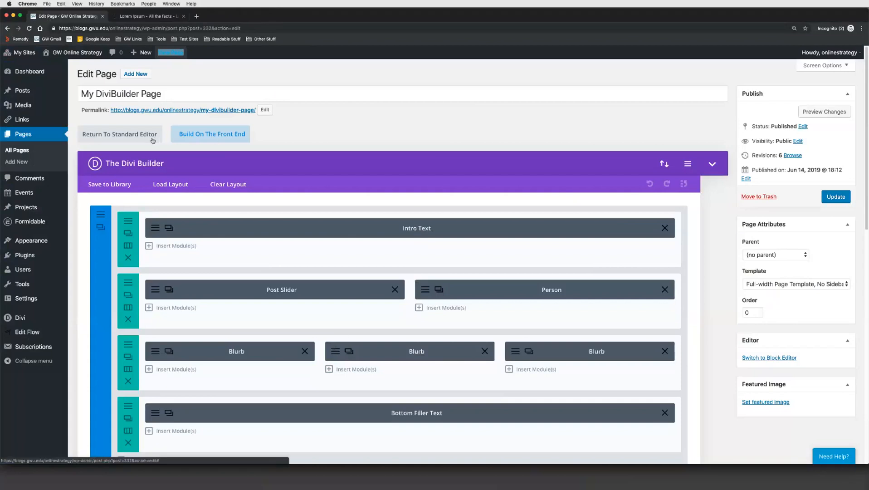
Step: Open My DiviBuilder Page from the list of all pages, and check its live version before reopening it for editing
{"action": "left_click", "coordinate": [27, 154]}
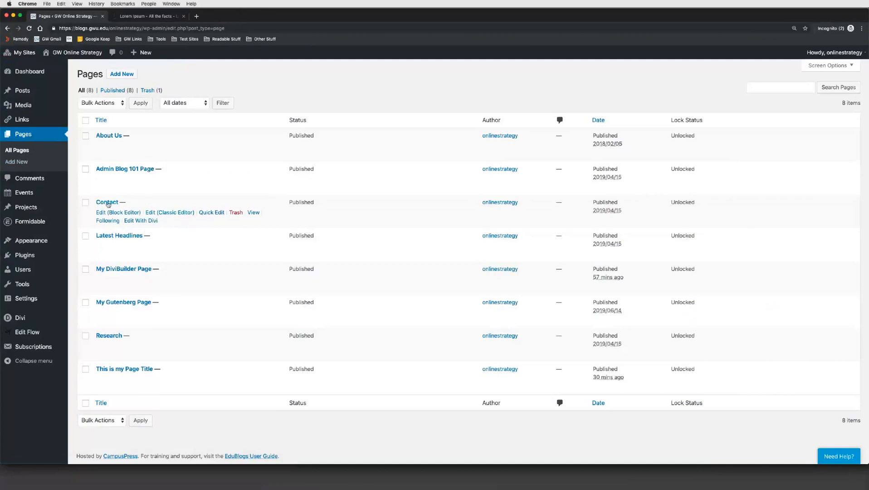
{"action": "left_click", "coordinate": [119, 270]}
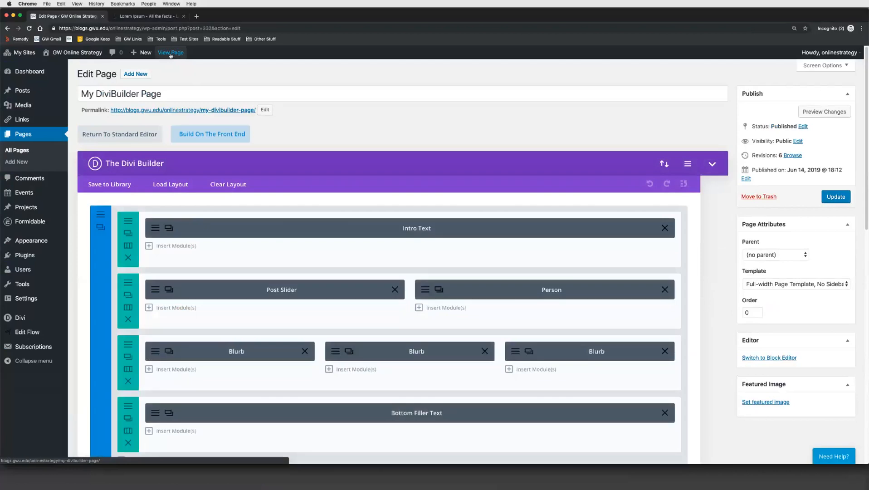
{"action": "left_click", "coordinate": [171, 53]}
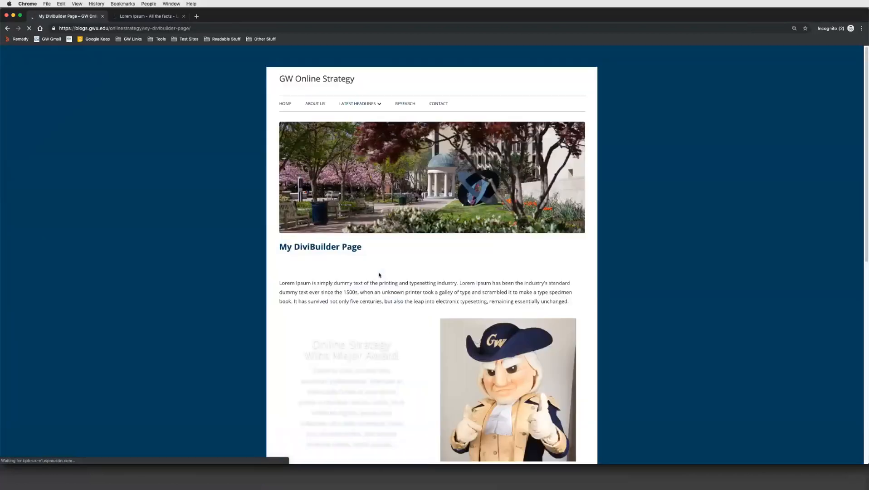
{"action": "scroll", "coordinate": [399, 292], "scroll_direction": "down", "scroll_amount": 10}
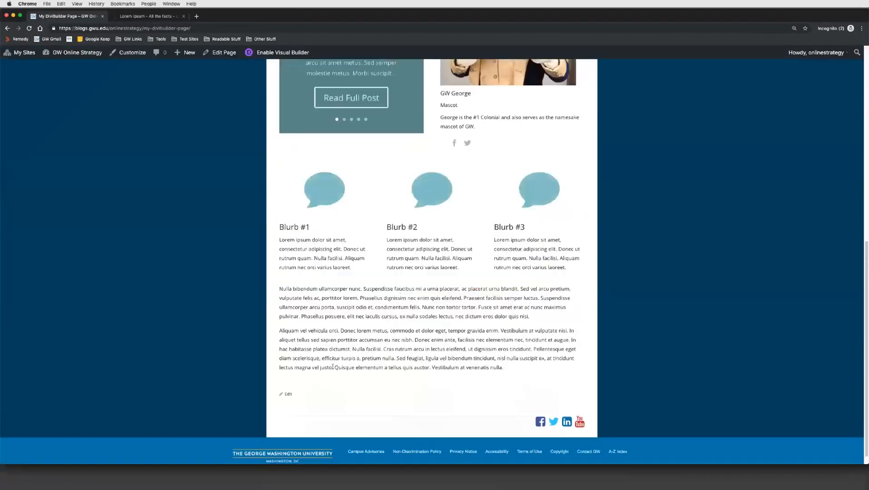
{"action": "left_click", "coordinate": [289, 395]}
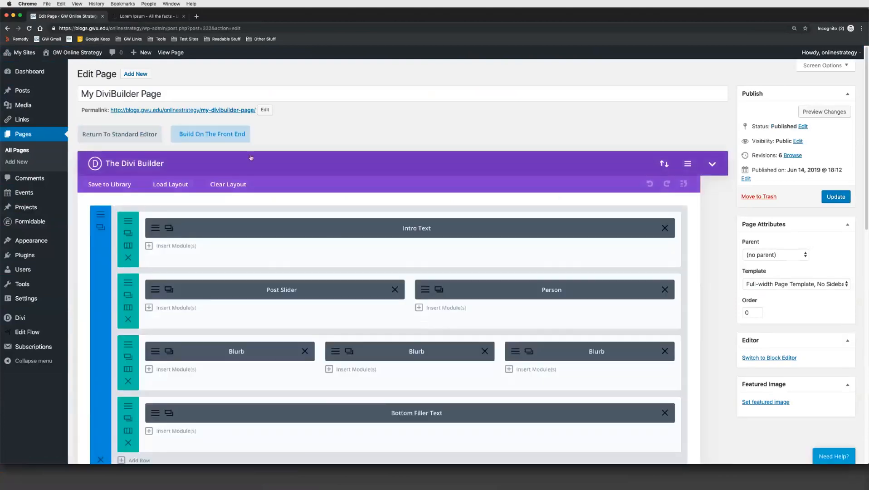
Step: Load My DiviBuilder Page in the front-end Visual Builder, look over its modules and return to the page editor
{"action": "left_click", "coordinate": [217, 138]}
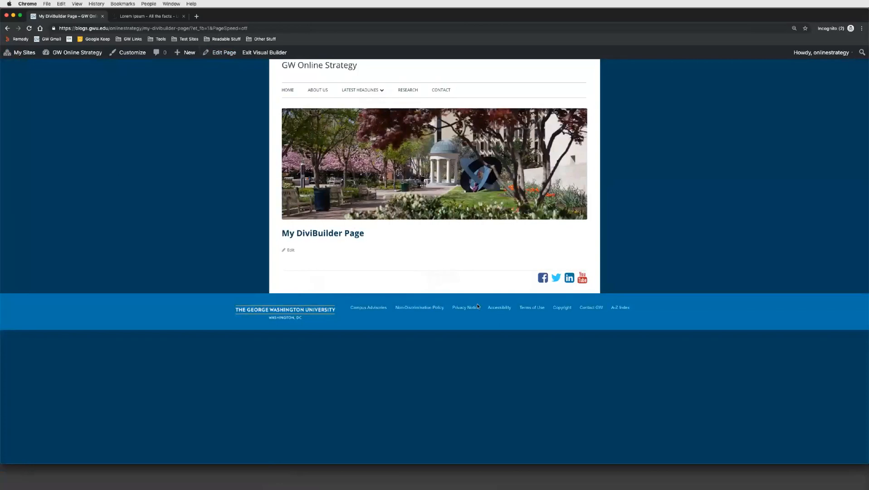
{"action": "left_click", "coordinate": [292, 250]}
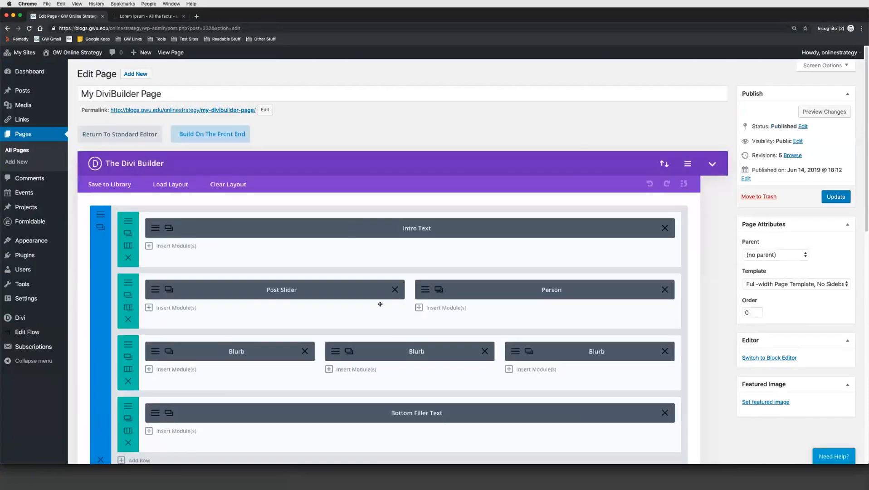
{"action": "left_click", "coordinate": [215, 135]}
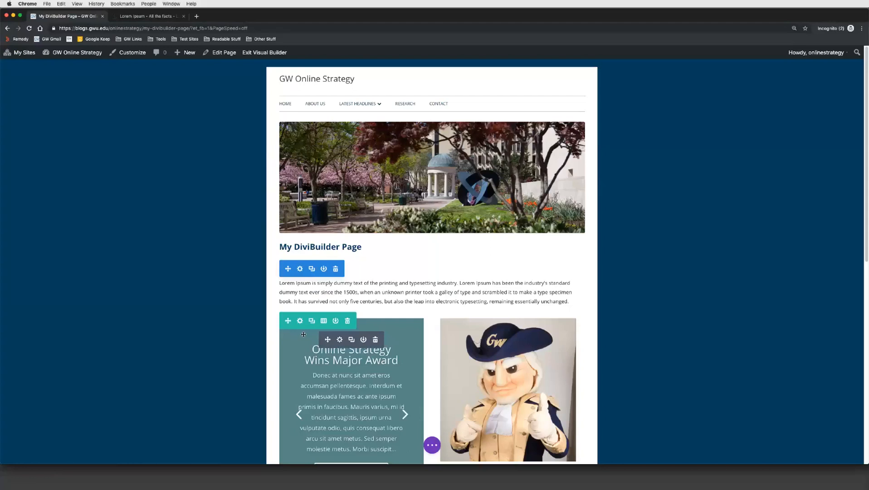
{"action": "scroll", "coordinate": [422, 300], "scroll_direction": "down", "scroll_amount": 3}
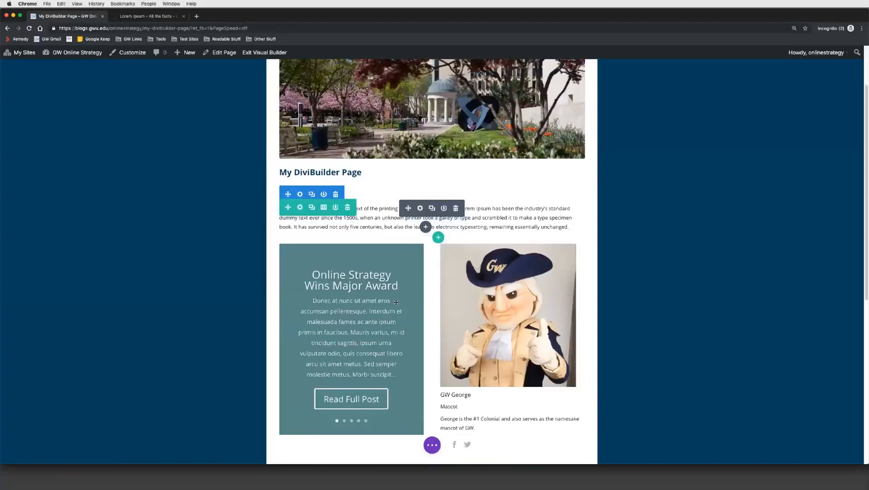
{"action": "scroll", "coordinate": [435, 316], "scroll_direction": "down", "scroll_amount": 3}
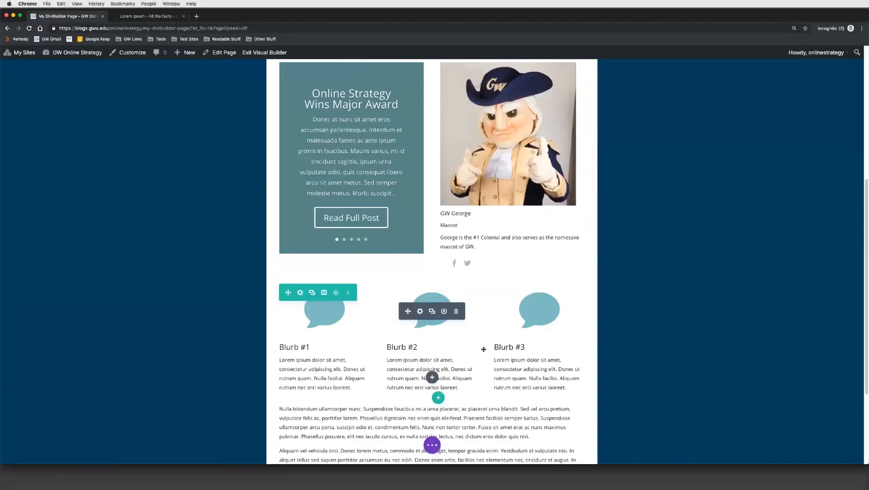
{"action": "scroll", "coordinate": [484, 348], "scroll_direction": "down", "scroll_amount": 5}
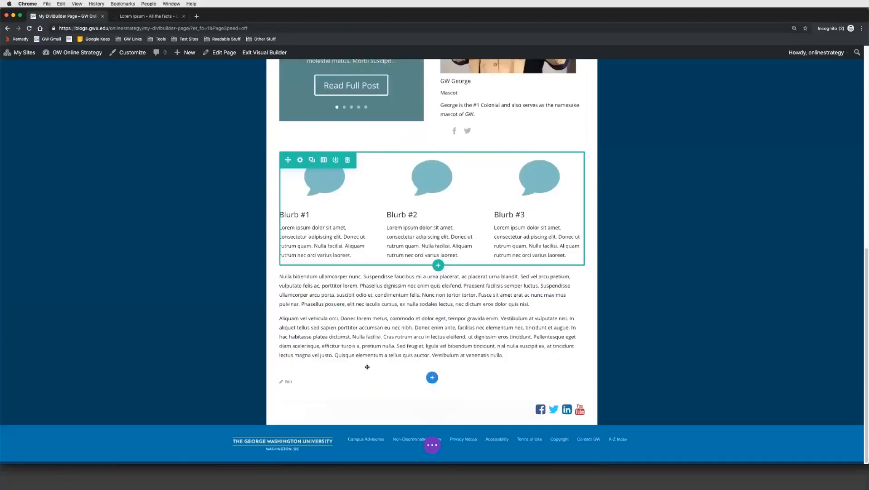
{"action": "left_click", "coordinate": [287, 384]}
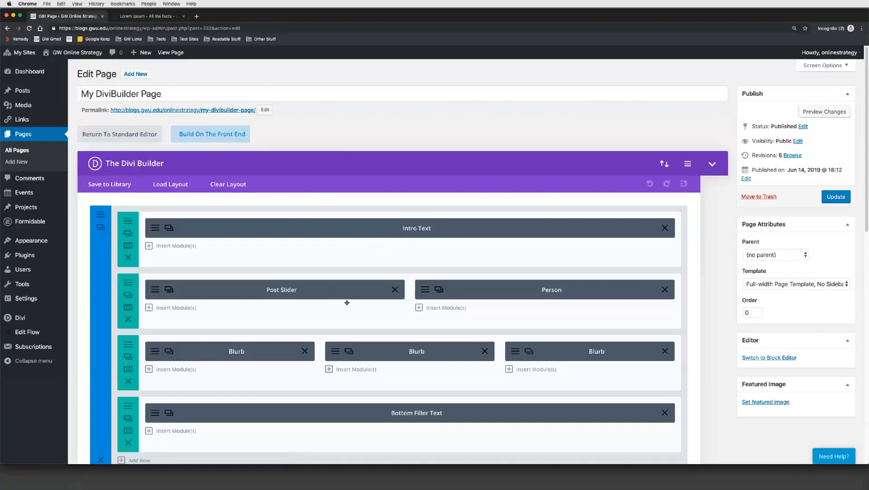
Step: Review the back-end Divi layout and examine the section, row and module controls for the same content in the front-end builder
{"action": "scroll", "coordinate": [348, 300], "scroll_direction": "down", "scroll_amount": 5}
{"action": "scroll", "coordinate": [449, 315], "scroll_direction": "up", "scroll_amount": 4}
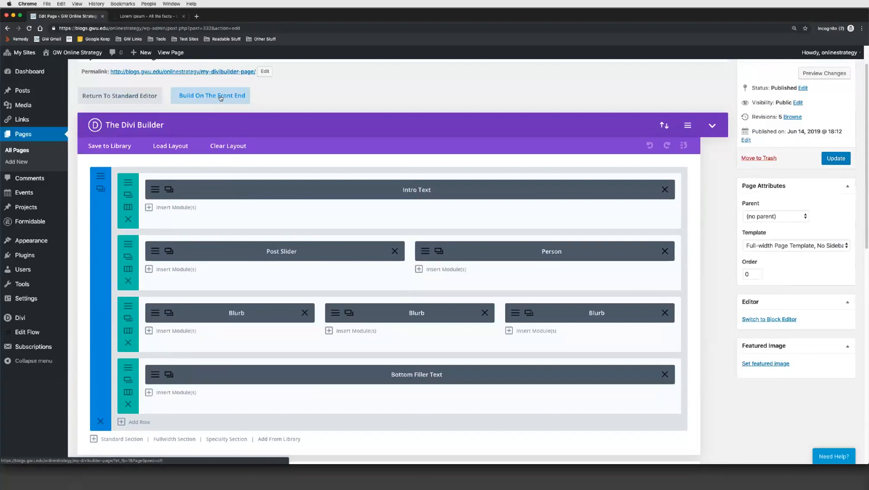
{"action": "left_click", "coordinate": [220, 96]}
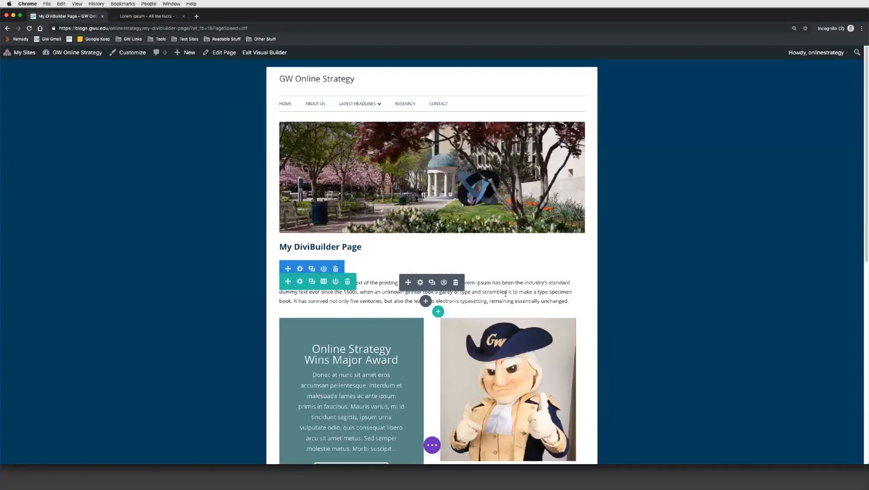
{"action": "scroll", "coordinate": [506, 294], "scroll_direction": "down", "scroll_amount": 1}
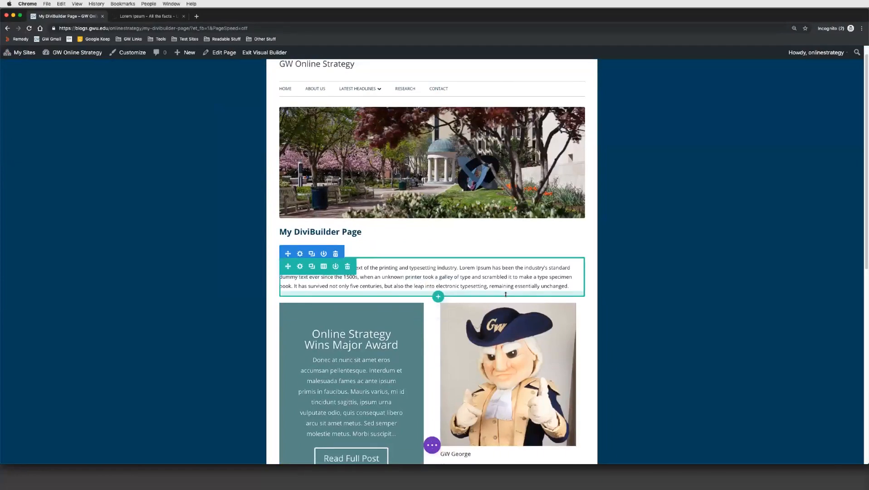
{"action": "scroll", "coordinate": [505, 293], "scroll_direction": "down", "scroll_amount": 1}
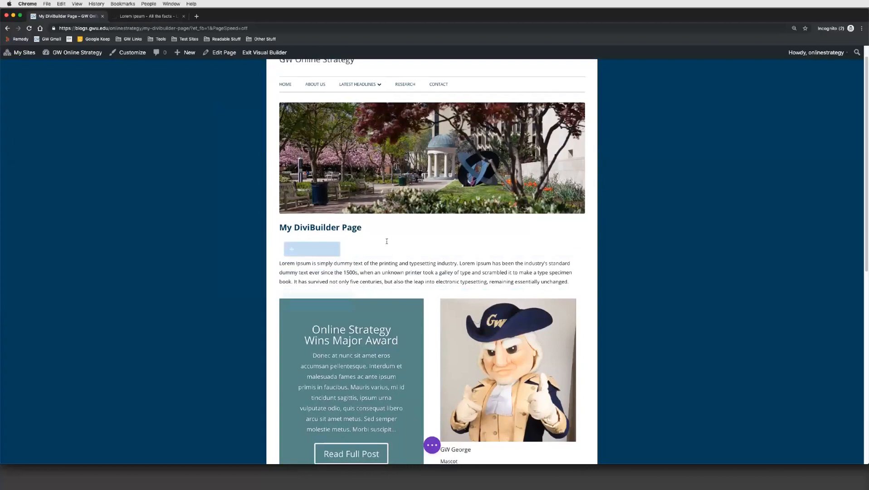
{"action": "scroll", "coordinate": [377, 221], "scroll_direction": "down", "scroll_amount": 5}
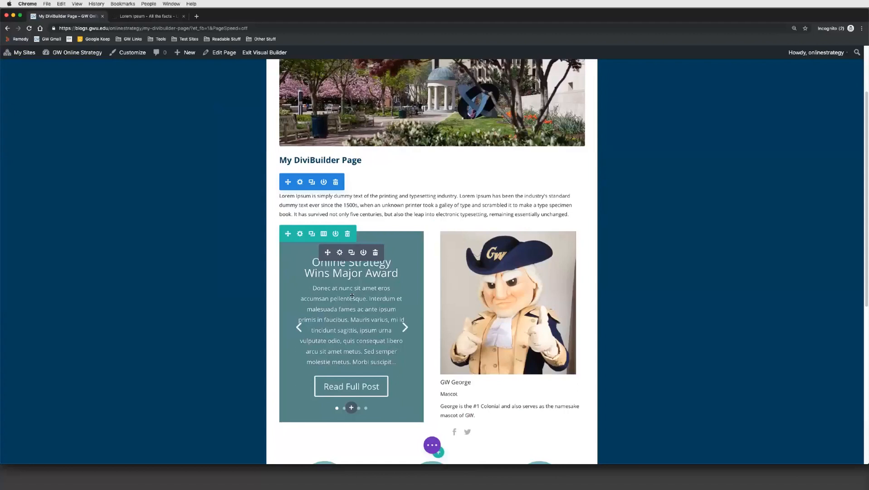
{"action": "scroll", "coordinate": [352, 296], "scroll_direction": "down", "scroll_amount": 5}
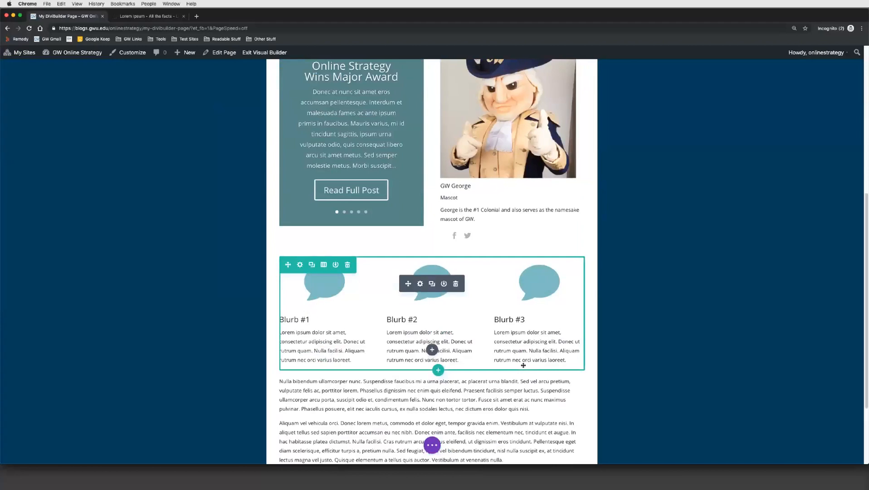
{"action": "scroll", "coordinate": [523, 365], "scroll_direction": "down", "scroll_amount": 5}
{"action": "scroll", "coordinate": [521, 363], "scroll_direction": "up", "scroll_amount": 5}
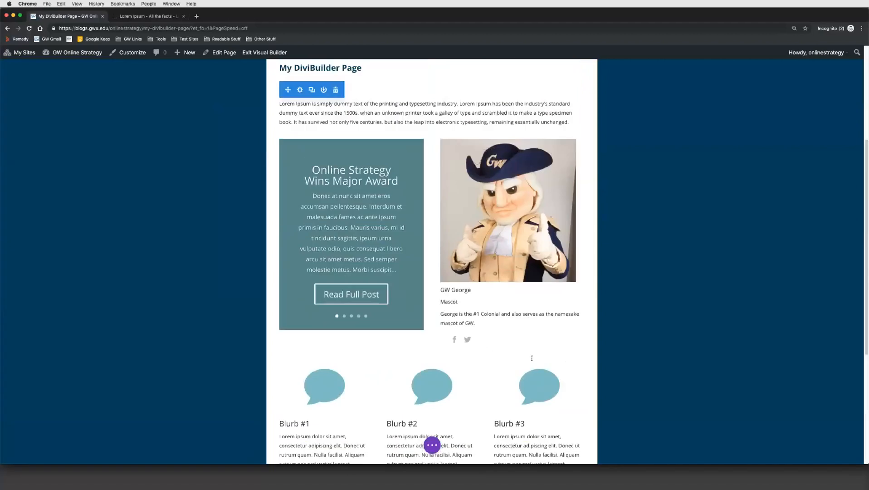
{"action": "scroll", "coordinate": [532, 358], "scroll_direction": "up", "scroll_amount": 4}
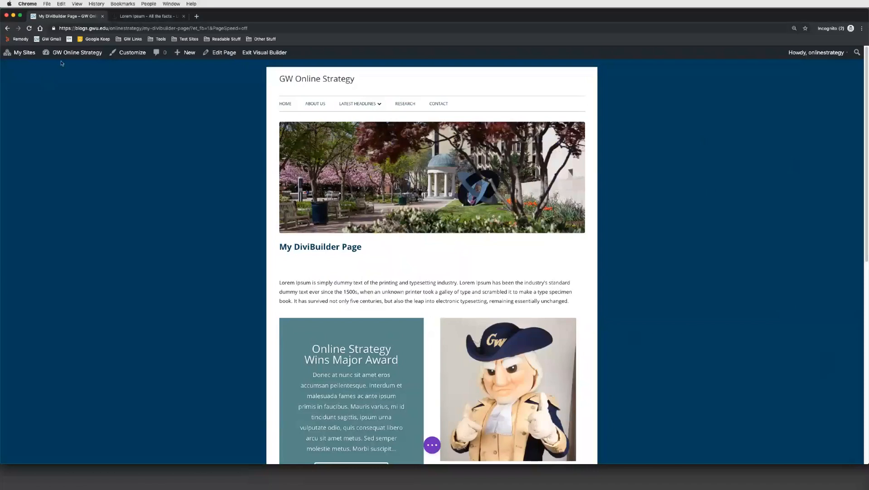
Step: Go back to the site's dashboard and open the About Us page from the list of all pages in the Block Editor
{"action": "mouse_move", "coordinate": [62, 53]}
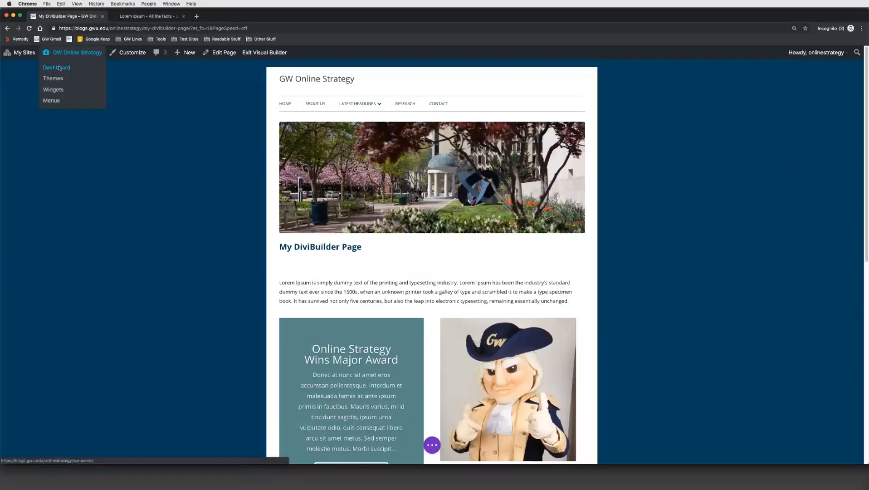
{"action": "left_click", "coordinate": [60, 69]}
{"action": "left_click", "coordinate": [452, 303]}
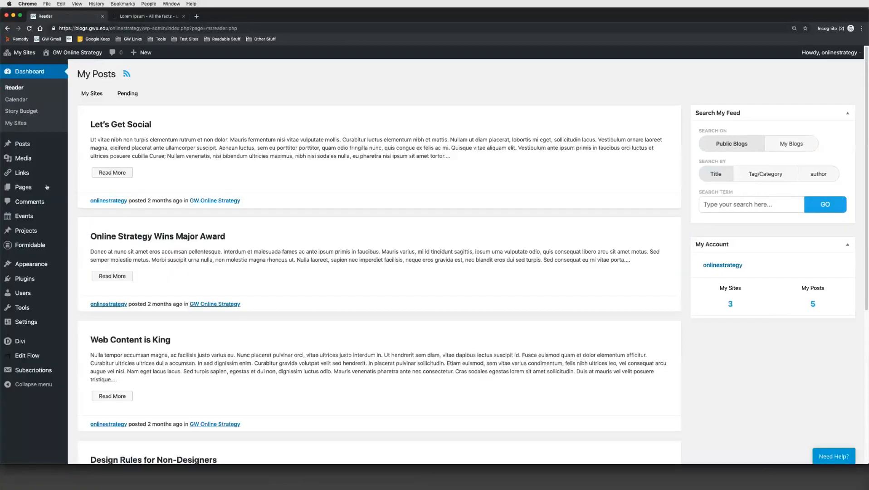
{"action": "mouse_move", "coordinate": [50, 188]}
{"action": "left_click", "coordinate": [83, 188]}
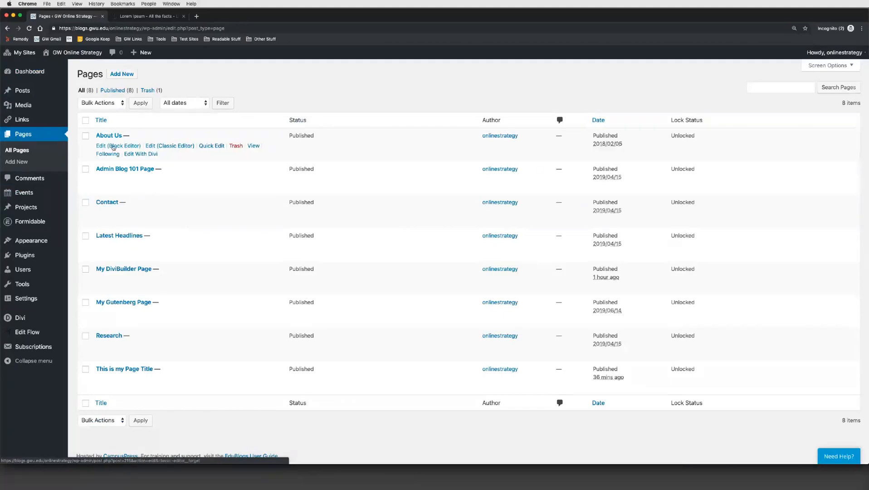
{"action": "left_click", "coordinate": [113, 146]}
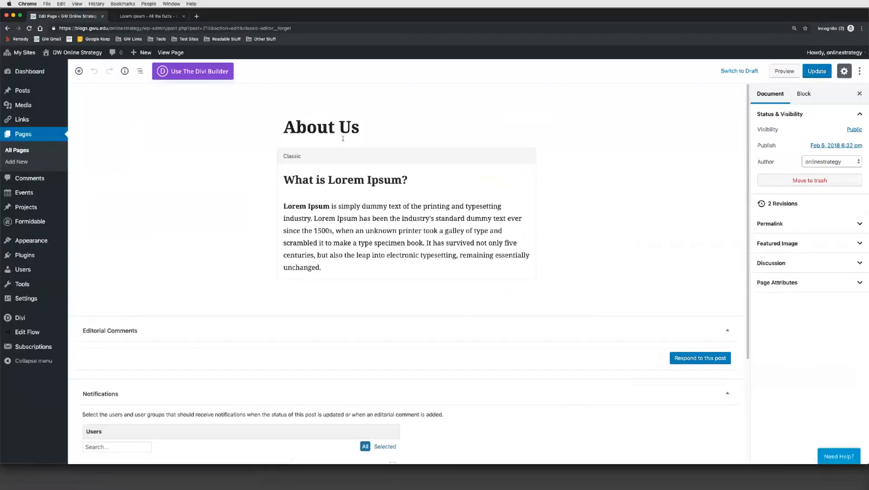
Step: Examine the heading and paragraph inside the About Us page's Classic block, and select the "What is Lorem Ipsum?" heading text
{"action": "left_click", "coordinate": [287, 180]}
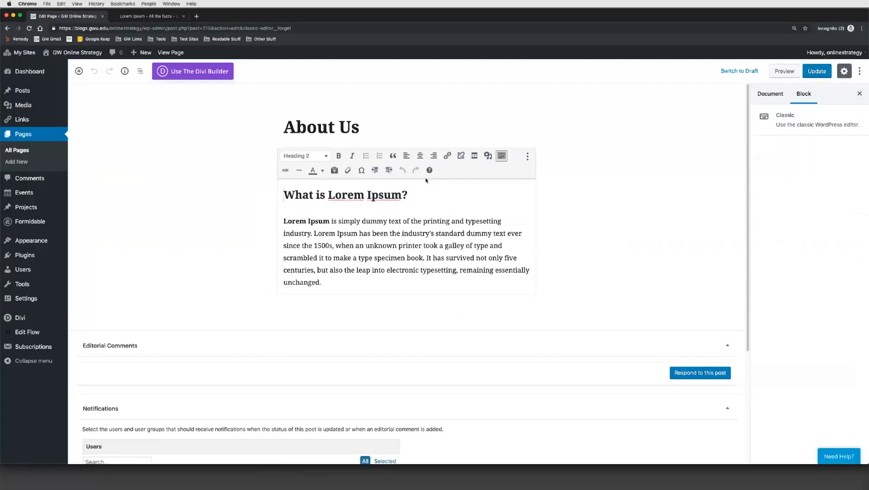
{"action": "left_click", "coordinate": [310, 234]}
{"action": "left_click", "coordinate": [237, 122]}
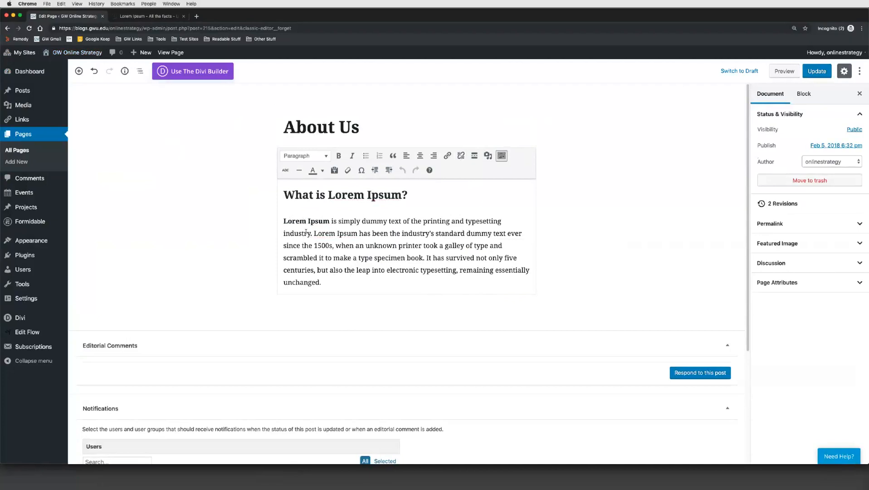
{"action": "left_click", "coordinate": [361, 282]}
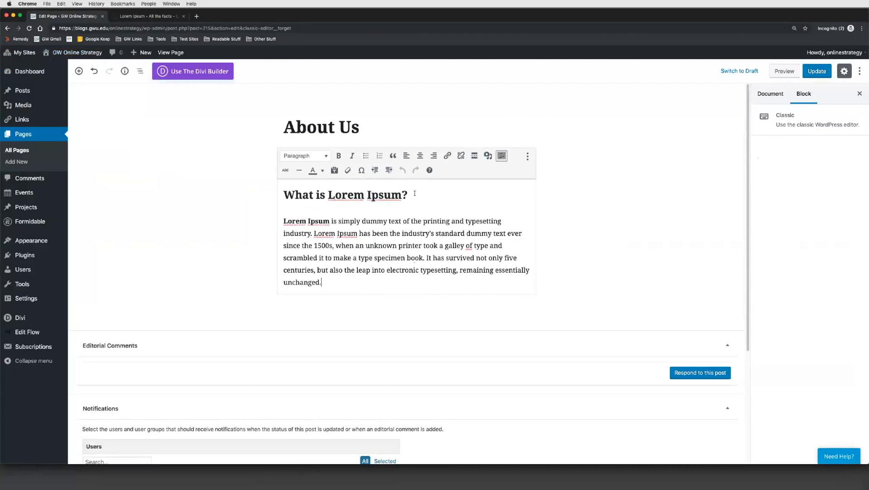
{"action": "left_click_drag", "start_coordinate": [414, 193], "coordinate": [286, 188]}
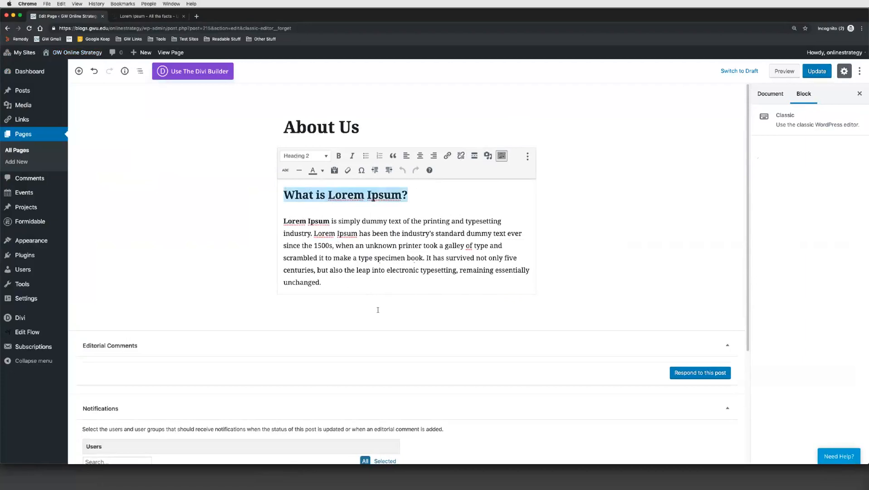
Step: Add an empty Heading block below the Classic block on the About Us page
{"action": "left_click", "coordinate": [265, 309]}
{"action": "left_click", "coordinate": [265, 309]}
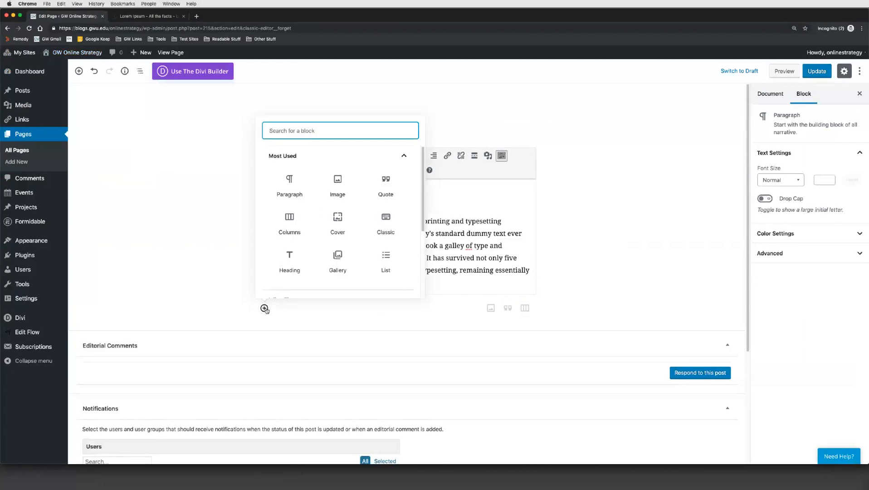
{"action": "left_click", "coordinate": [306, 268]}
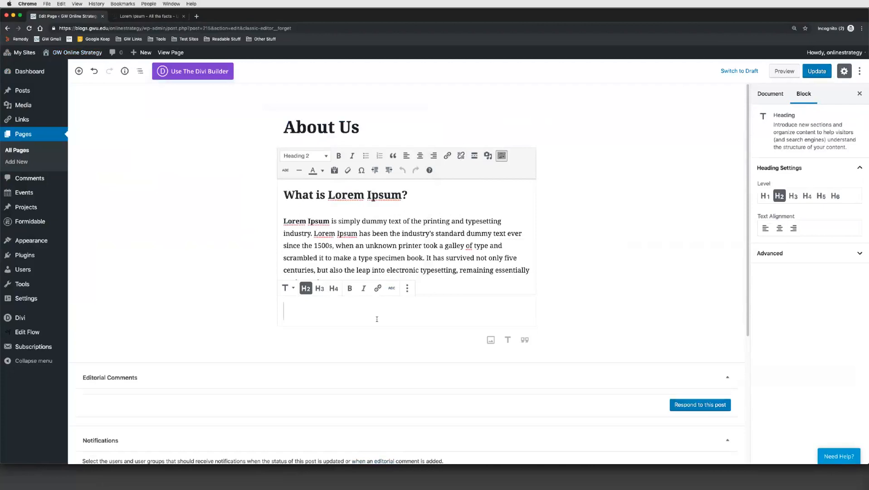
Step: Enter "What is Lorem Ipsum" as the text of the new Heading block
{"action": "type", "text": "Ehat"}
{"action": "key", "text": "BackSpace"}
{"action": "key", "text": "BackSpace"}
{"action": "key", "text": "BackSpace"}
{"action": "key", "text": "BackSpace"}
{"action": "key", "text": "BackSpace"}
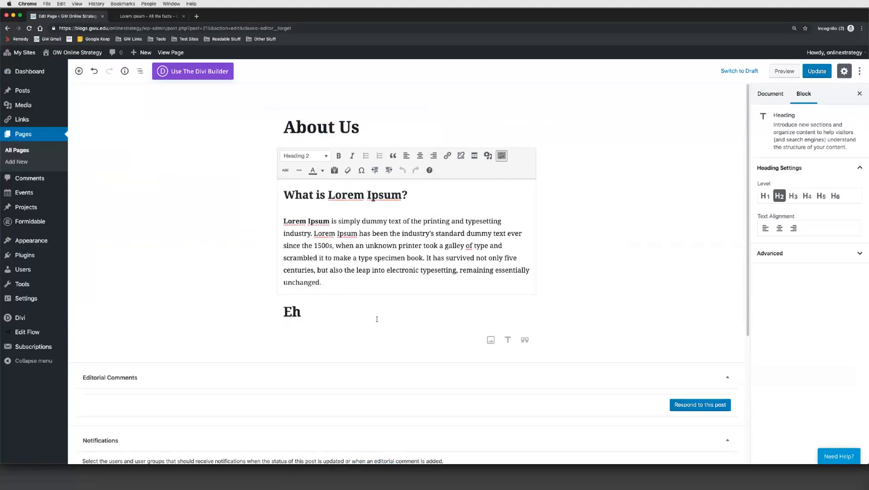
{"action": "type", "text": "What is L"}
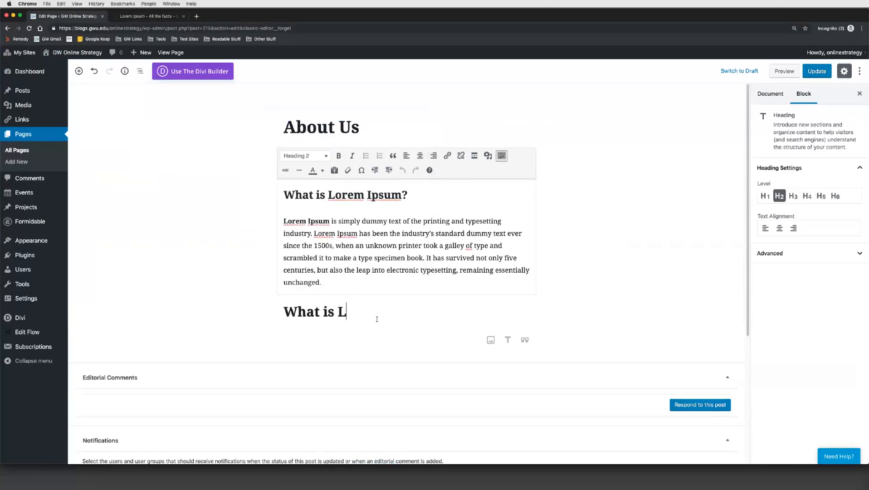
{"action": "type", "text": "orem "}
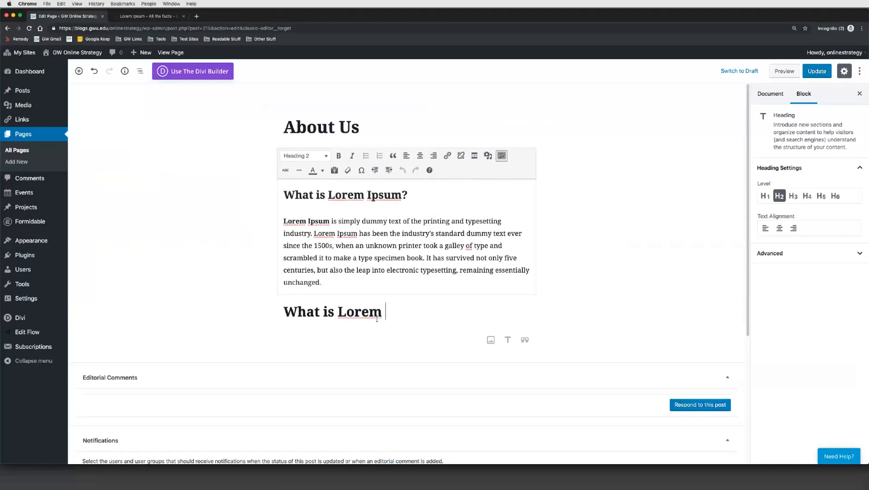
{"action": "type", "text": "Ipsum"}
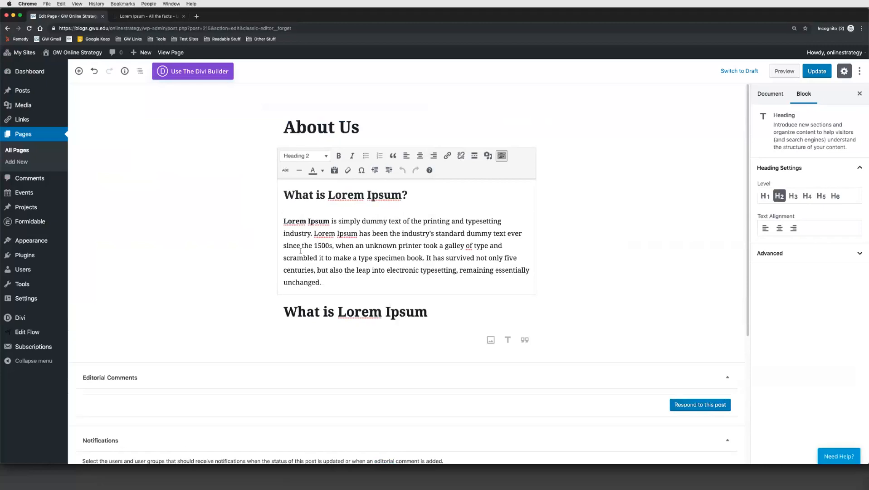
Step: Copy the whole Lorem Ipsum paragraph in the Classic block and delete it from there, leaving the block's heading in place
{"action": "left_click", "coordinate": [336, 223]}
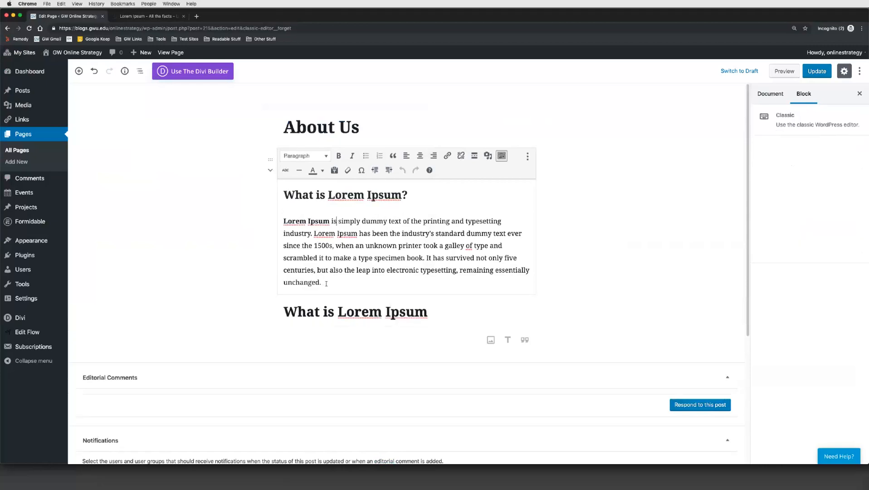
{"action": "left_click_drag", "start_coordinate": [323, 283], "coordinate": [282, 223]}
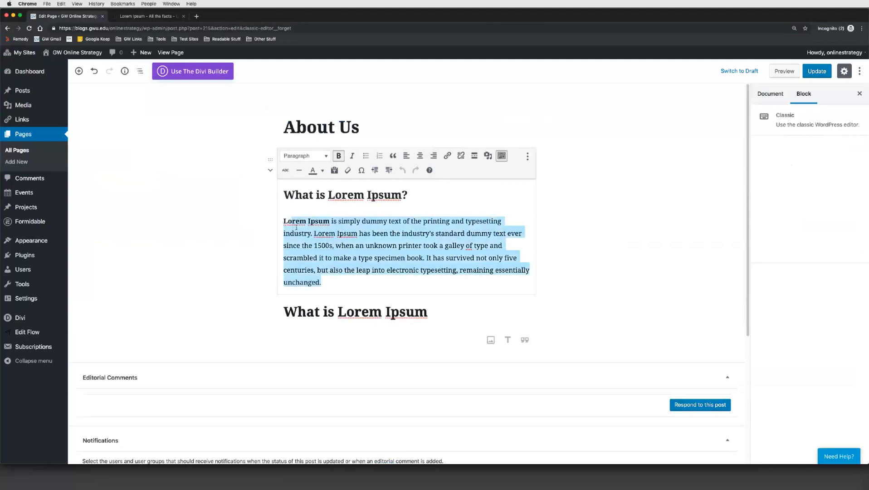
{"action": "key", "text": "shift+Left"}
{"action": "key", "text": "shift+Left"}
{"action": "key", "text": "super+c"}
{"action": "key", "text": "BackSpace"}
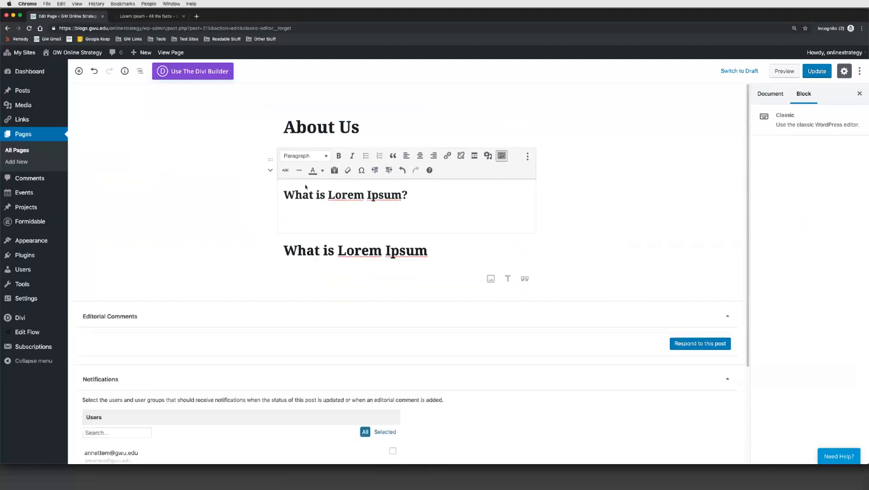
{"action": "left_click", "coordinate": [381, 279]}
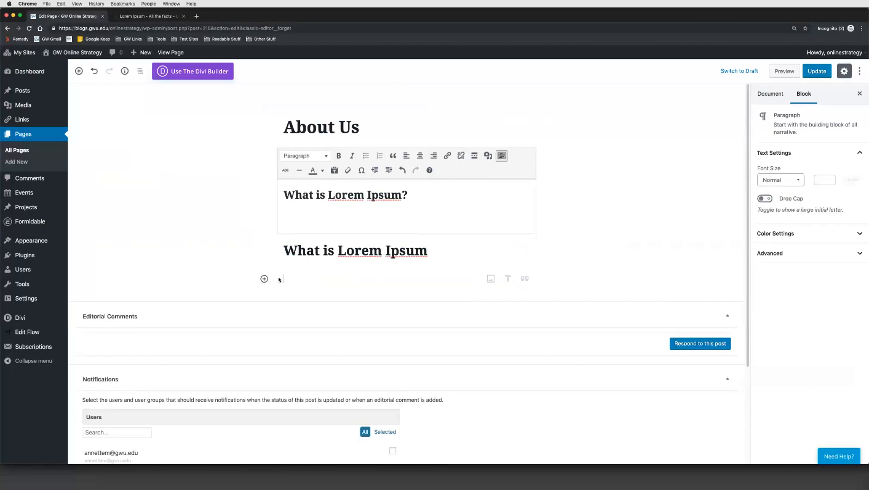
{"action": "left_click", "coordinate": [507, 278]}
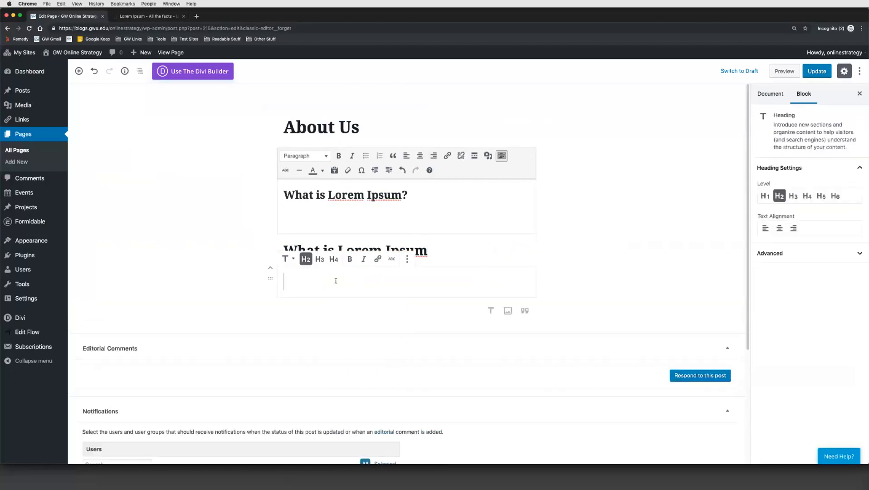
{"action": "right_click", "coordinate": [336, 282]}
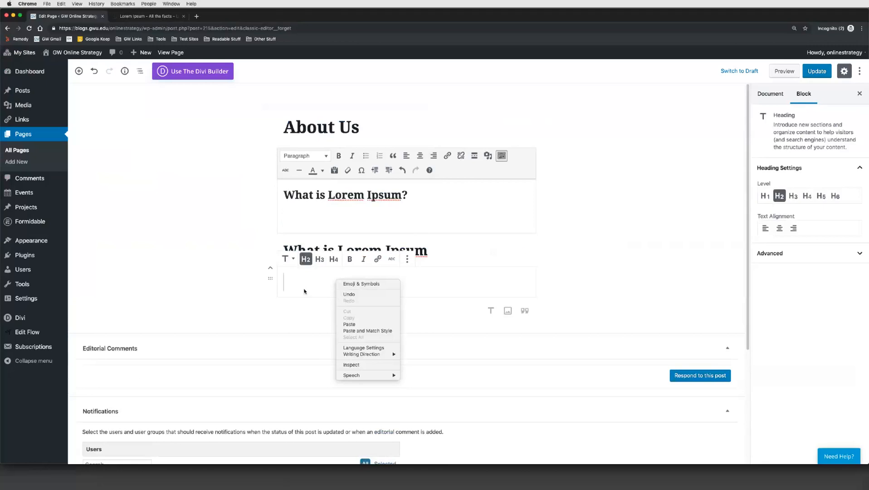
{"action": "left_click", "coordinate": [407, 259]}
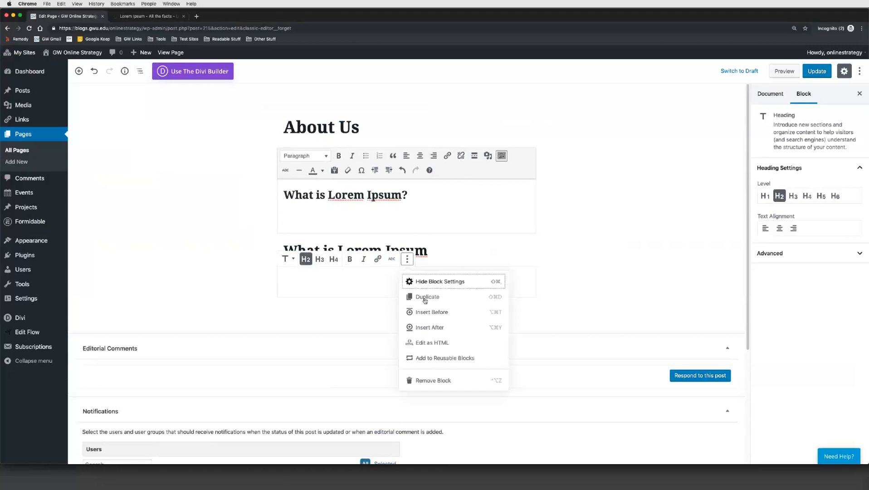
{"action": "left_click", "coordinate": [432, 380]}
Step: Add a Paragraph block below the new heading and paste the copied Lorem Ipsum paragraph into it
{"action": "left_click", "coordinate": [332, 252]}
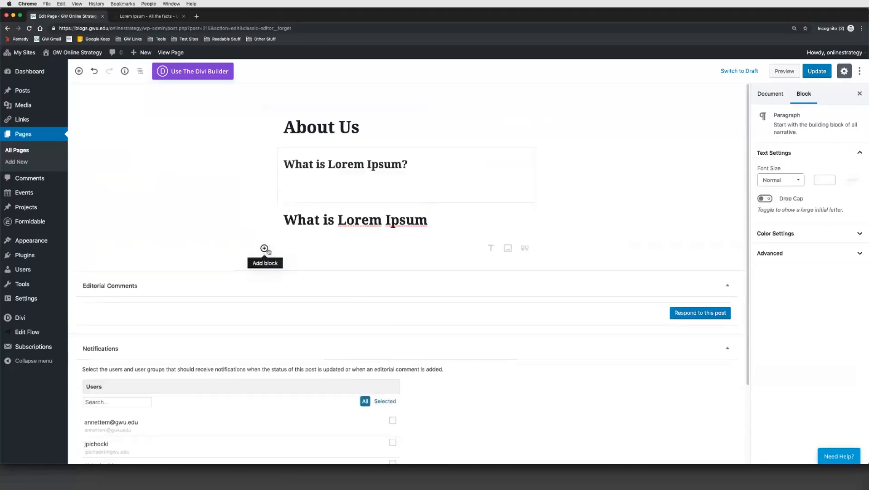
{"action": "left_click", "coordinate": [264, 248]}
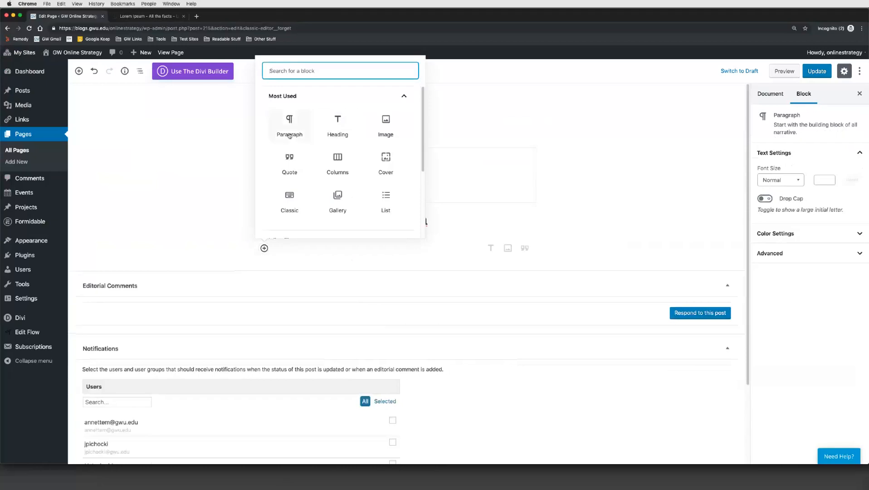
{"action": "left_click", "coordinate": [289, 122]}
{"action": "right_click", "coordinate": [292, 248]}
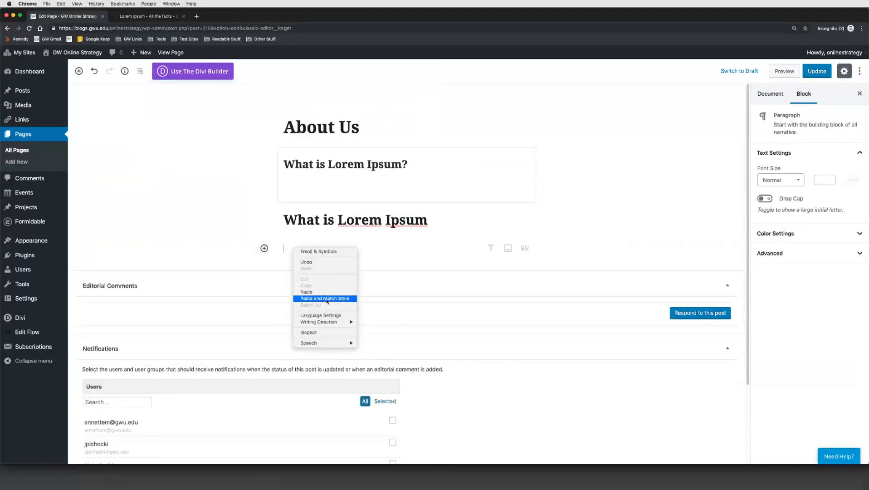
{"action": "left_click", "coordinate": [317, 294]}
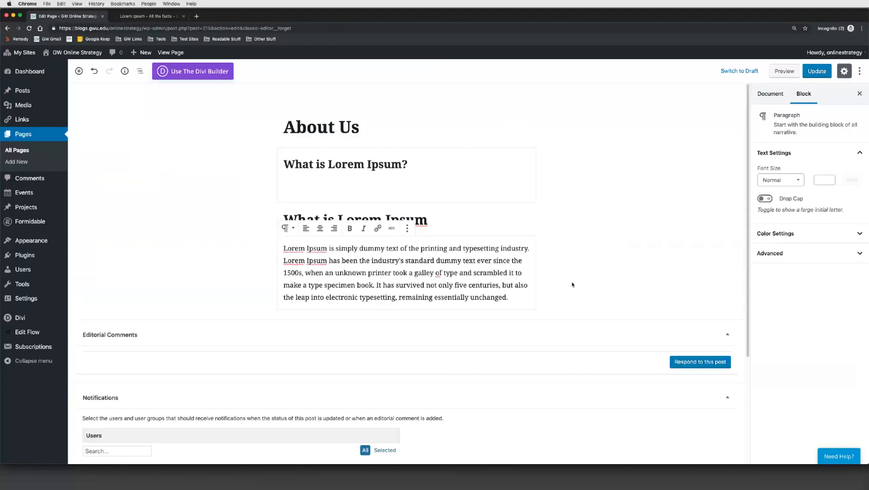
Step: Remove the Classic block with the old "What is Lorem Ipsum?" heading from the page
{"action": "left_click", "coordinate": [574, 229]}
{"action": "left_click", "coordinate": [466, 188]}
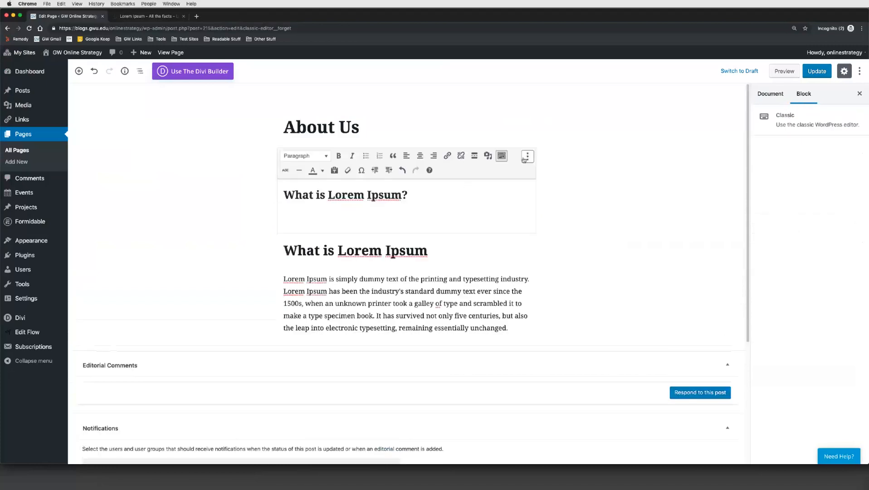
{"action": "left_click", "coordinate": [527, 156]}
{"action": "left_click", "coordinate": [554, 277]}
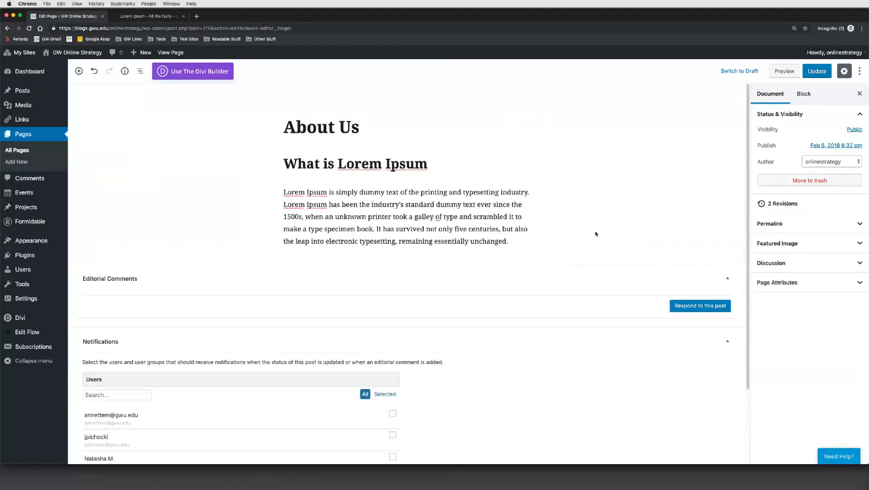
Step: Examine the block types that the Lorem Ipsum paragraph can be transformed into, without converting it
{"action": "left_click", "coordinate": [298, 204]}
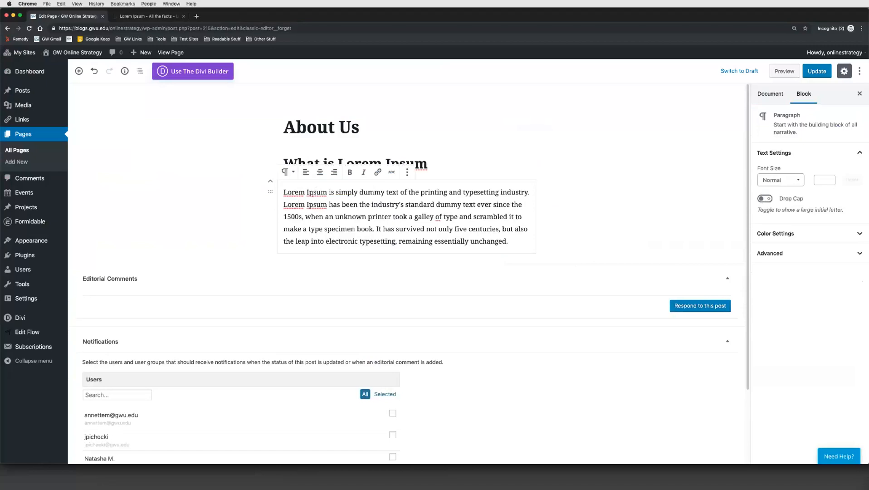
{"action": "left_click", "coordinate": [290, 173]}
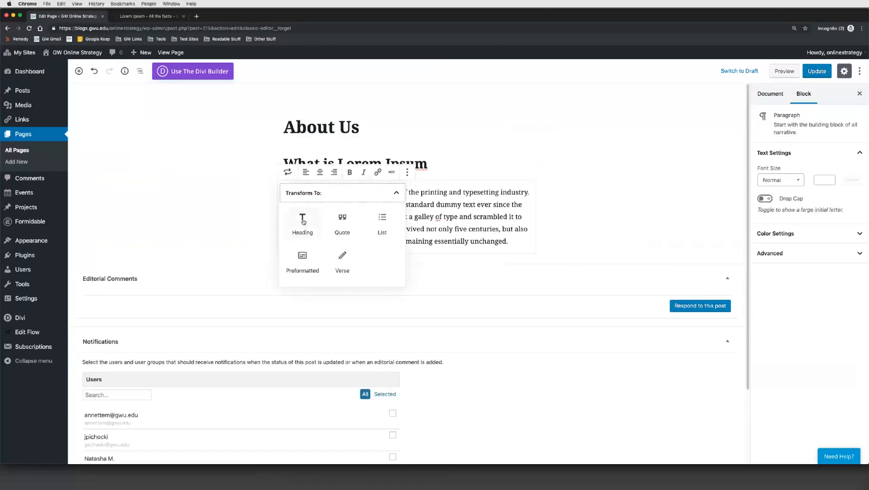
{"action": "left_click", "coordinate": [416, 228]}
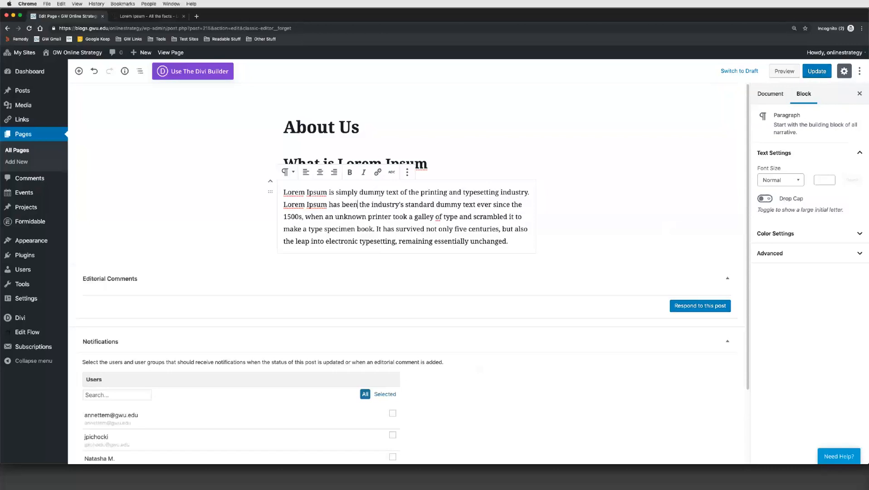
Step: Select "Lorem Ipsum is simply dummy text" in the paragraph and open the link entry for it
{"action": "left_click_drag", "start_coordinate": [384, 192], "coordinate": [329, 192]}
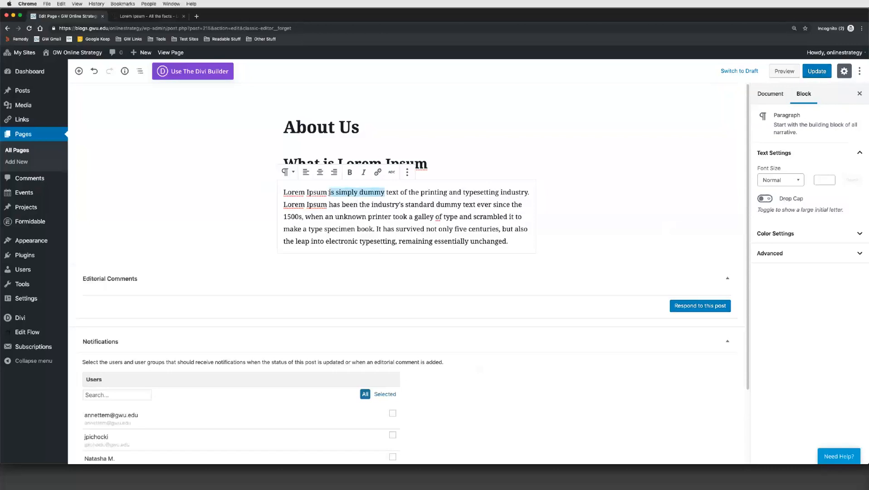
{"action": "left_click", "coordinate": [320, 195]}
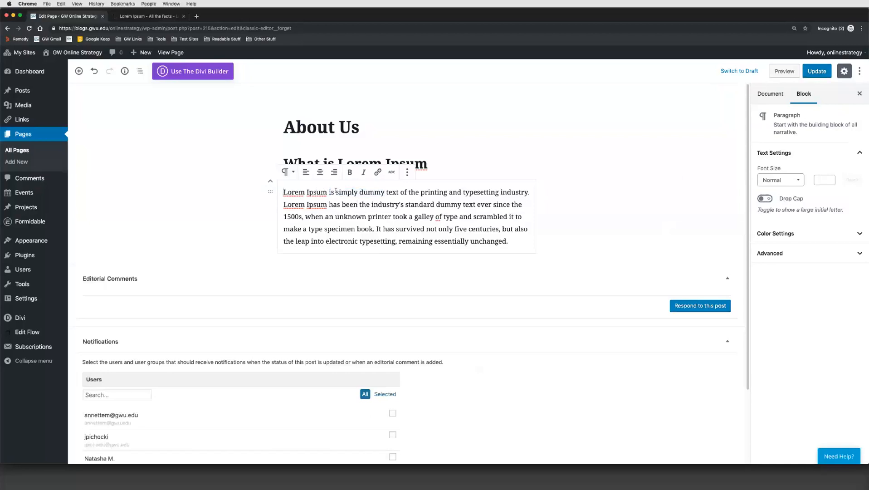
{"action": "left_click_drag", "start_coordinate": [336, 191], "coordinate": [399, 192]}
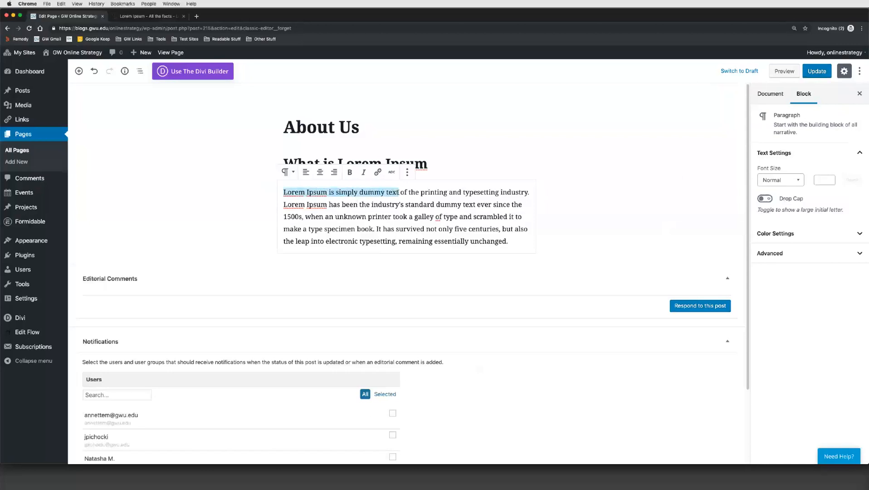
{"action": "left_click", "coordinate": [378, 173]}
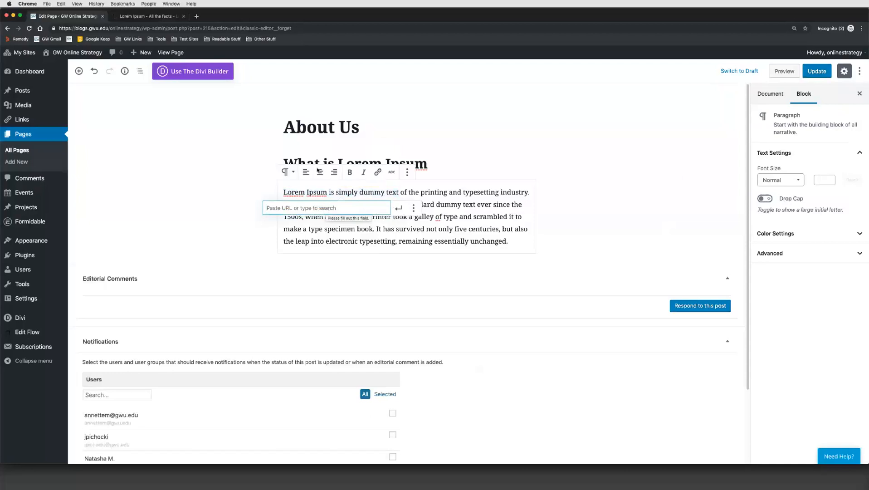
{"action": "left_click", "coordinate": [157, 17]}
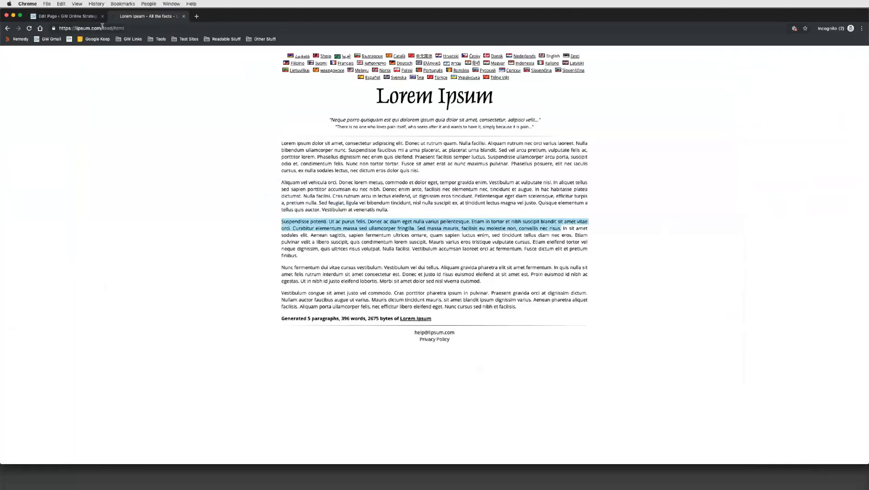
{"action": "left_click_drag", "start_coordinate": [103, 28], "coordinate": [54, 31]}
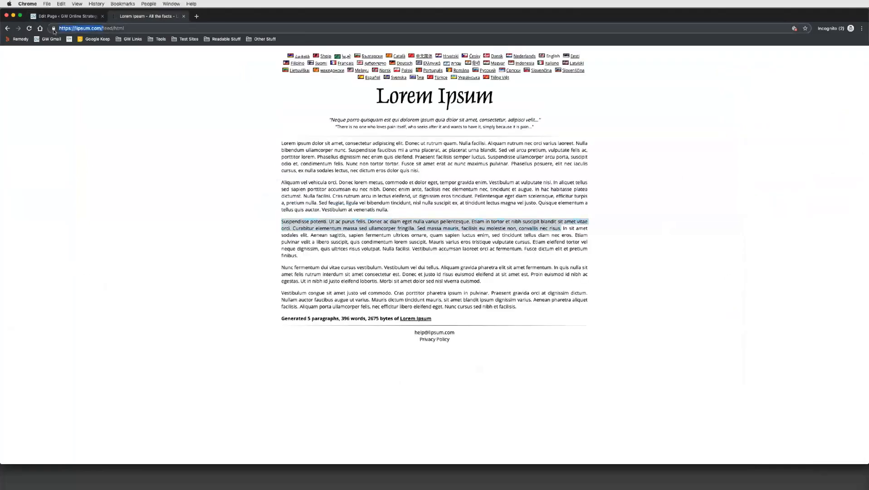
{"action": "key", "text": "super+c"}
{"action": "left_click", "coordinate": [65, 15]}
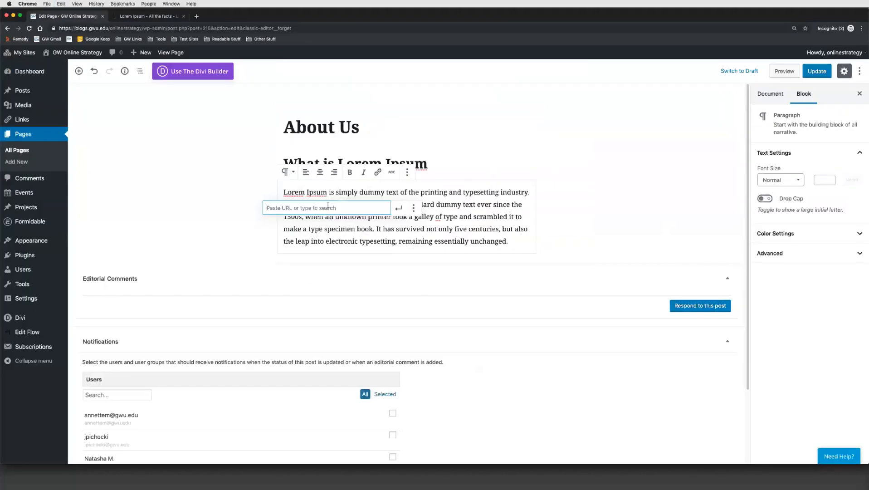
Step: Search the site's existing content for "ab" as a link target, and dismiss the link entry
{"action": "type", "text": "ab"}
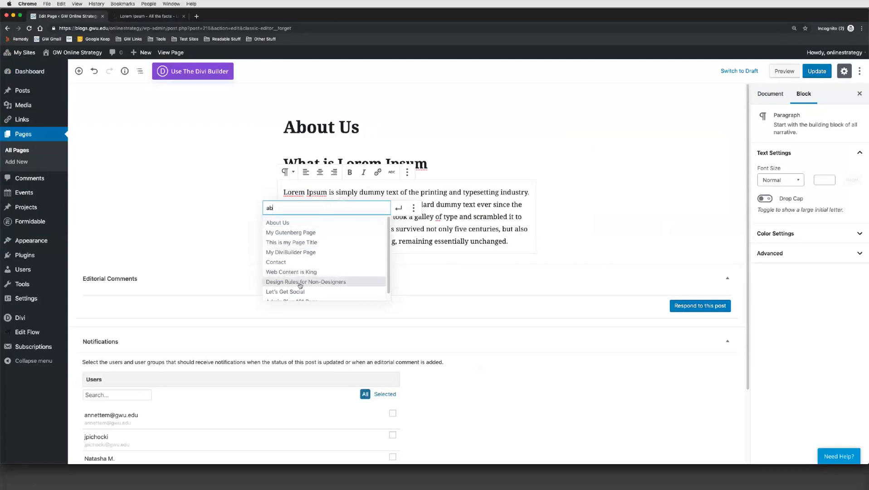
{"action": "key", "text": "Escape"}
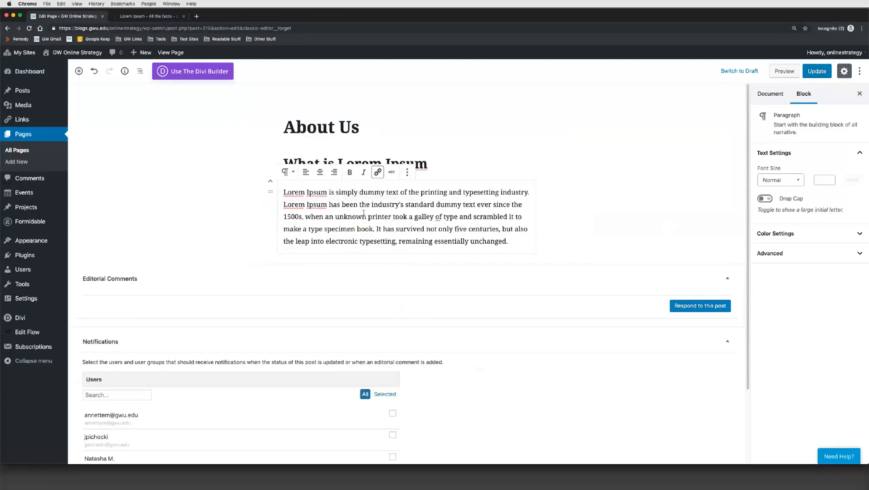
{"action": "left_click_drag", "start_coordinate": [283, 192], "coordinate": [399, 193]}
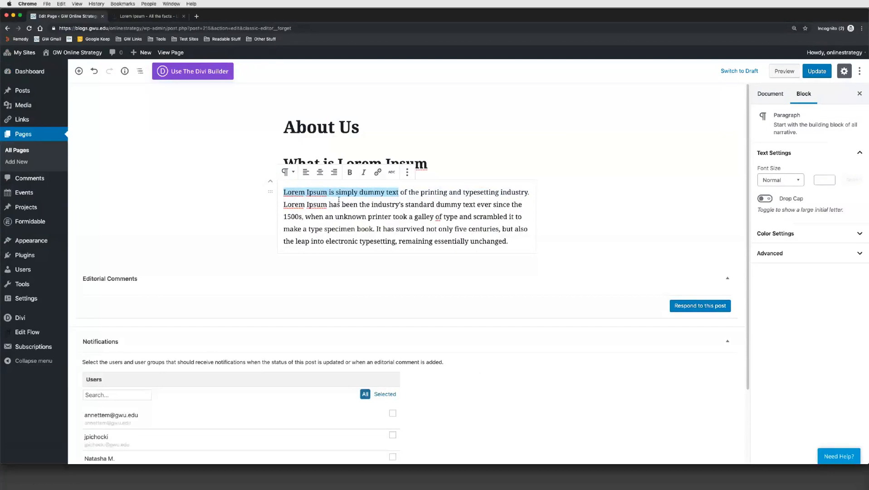
{"action": "left_click", "coordinate": [378, 172]}
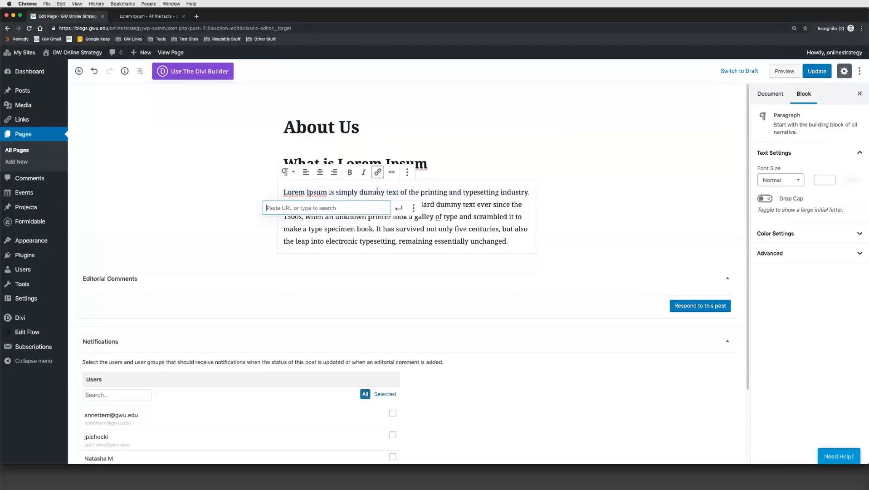
{"action": "right_click", "coordinate": [300, 207]}
{"action": "left_click", "coordinate": [327, 256]}
{"action": "key", "text": "BackSpace"}
{"action": "left_click", "coordinate": [414, 211]}
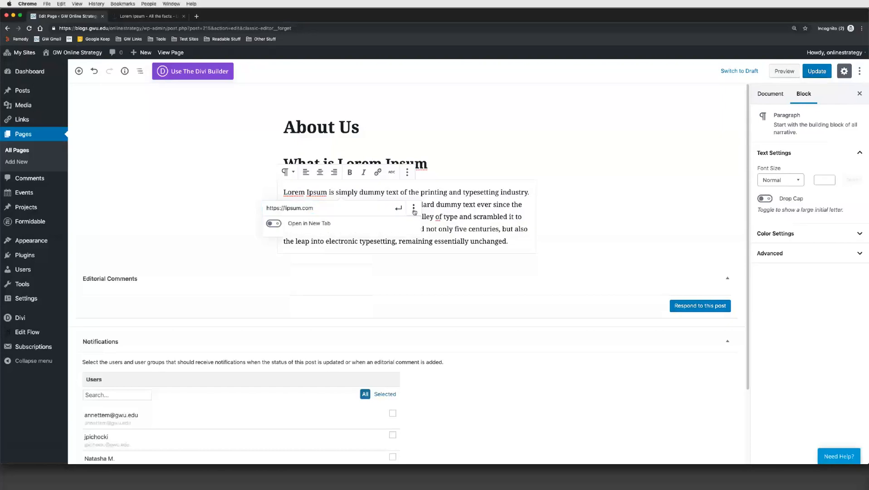
{"action": "left_click", "coordinate": [274, 223]}
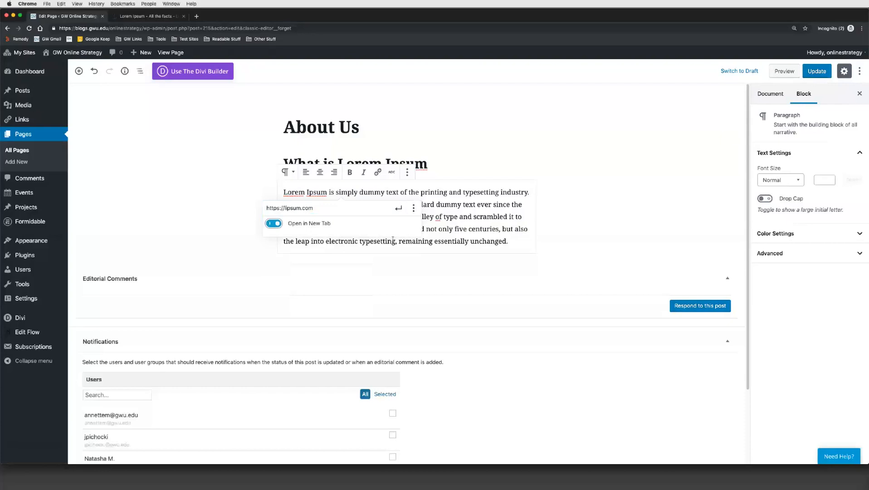
{"action": "left_click", "coordinate": [449, 204]}
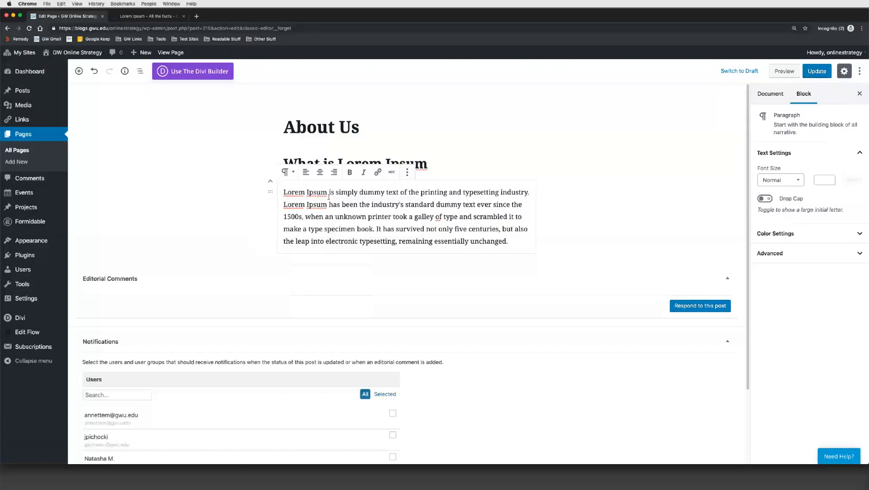
{"action": "left_click_drag", "start_coordinate": [368, 196], "coordinate": [399, 193]}
{"action": "left_click", "coordinate": [376, 173]}
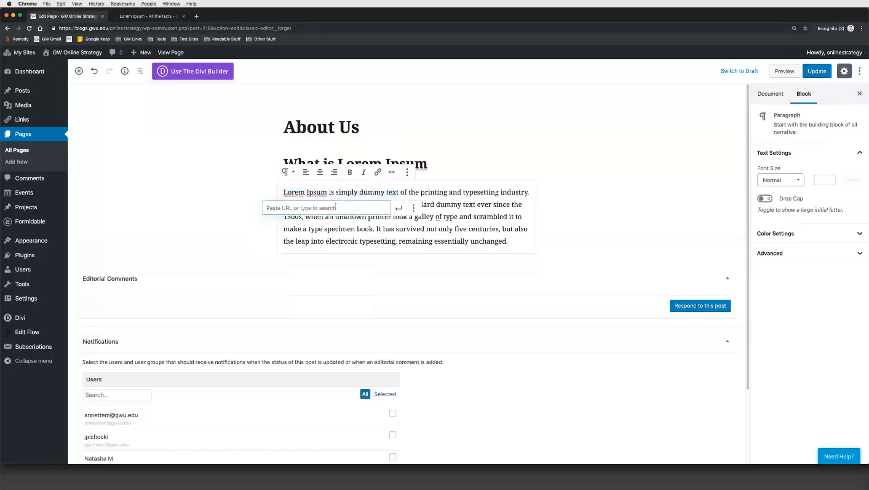
{"action": "right_click", "coordinate": [336, 208]}
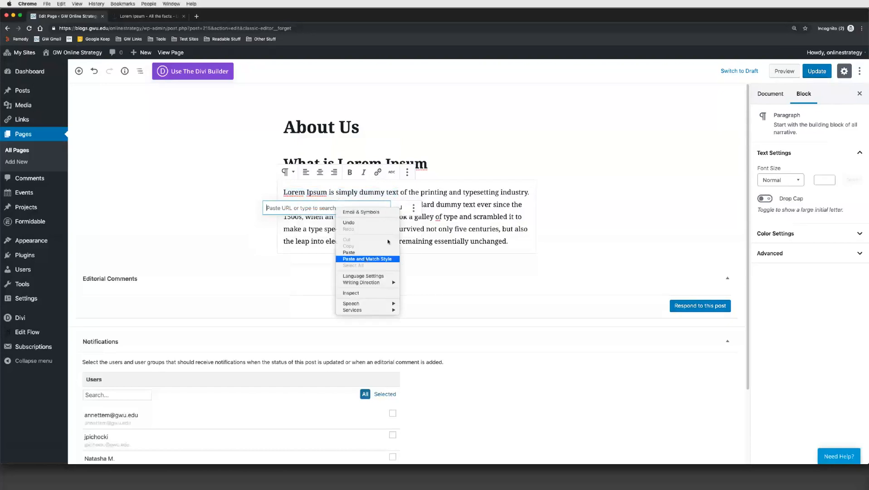
{"action": "left_click", "coordinate": [365, 260]}
{"action": "left_click", "coordinate": [413, 207]}
{"action": "left_click", "coordinate": [306, 225]}
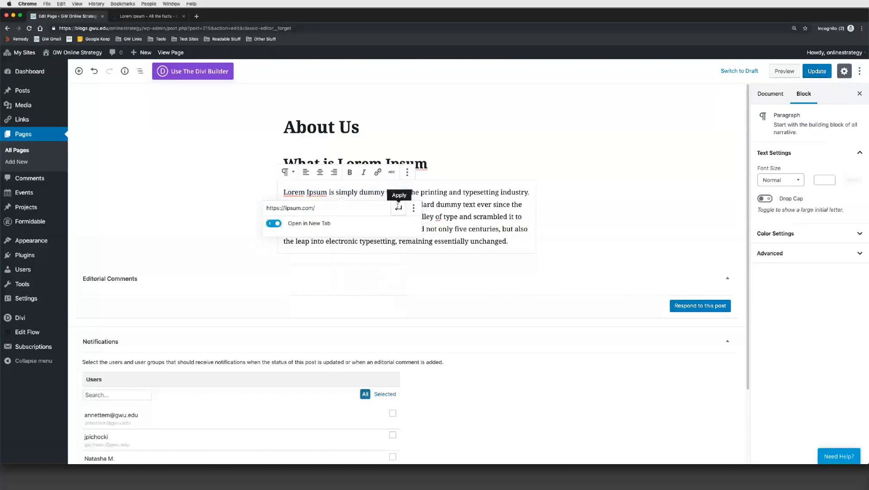
{"action": "left_click", "coordinate": [398, 209]}
{"action": "left_click", "coordinate": [473, 229]}
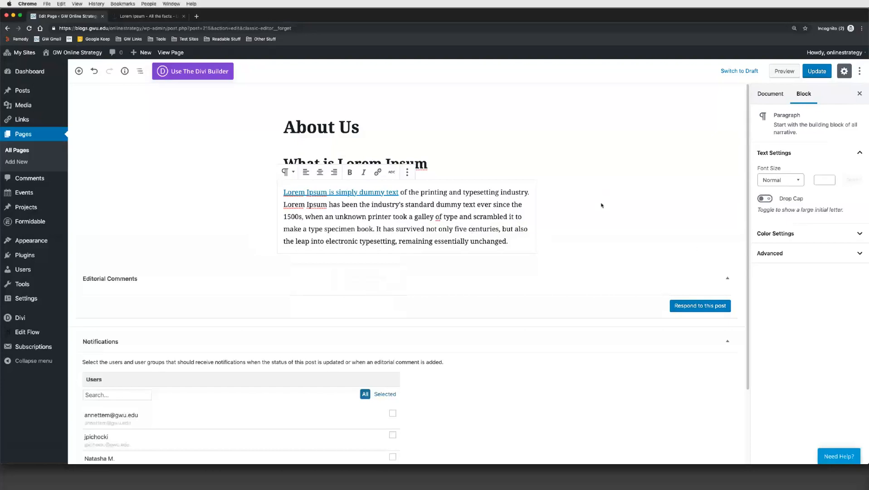
{"action": "left_click", "coordinate": [812, 72]}
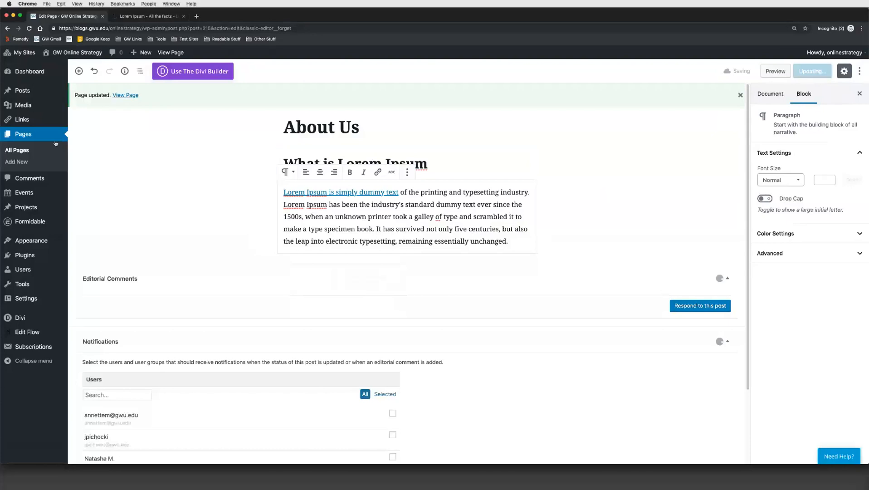
Step: Open My Gutenberg Page from the site's page list in the Block Editor and look through its content
{"action": "left_click", "coordinate": [20, 151]}
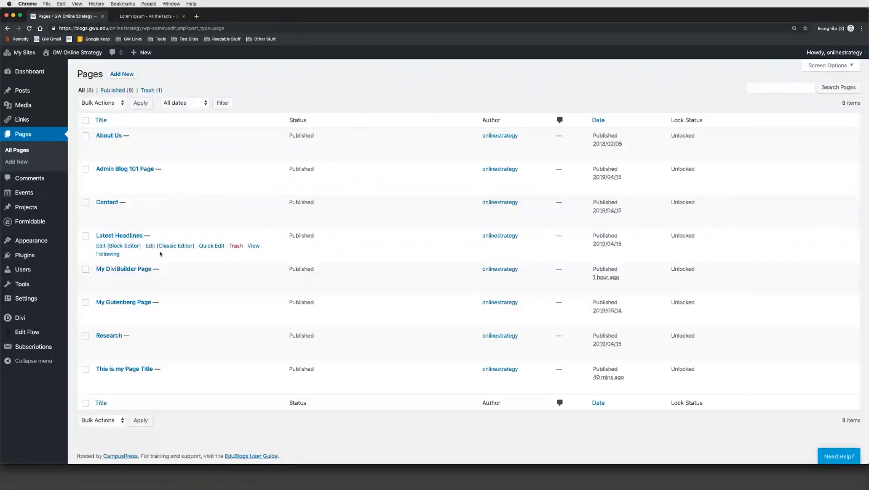
{"action": "mouse_move", "coordinate": [121, 315]}
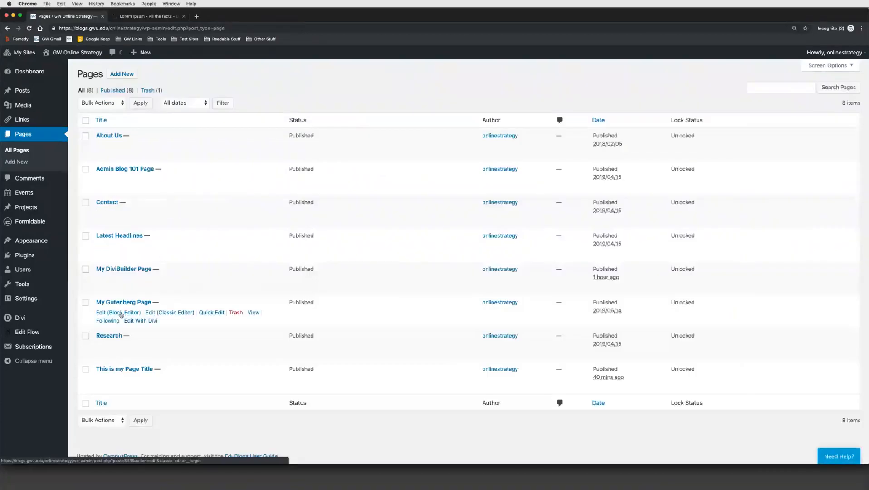
{"action": "left_click", "coordinate": [118, 315]}
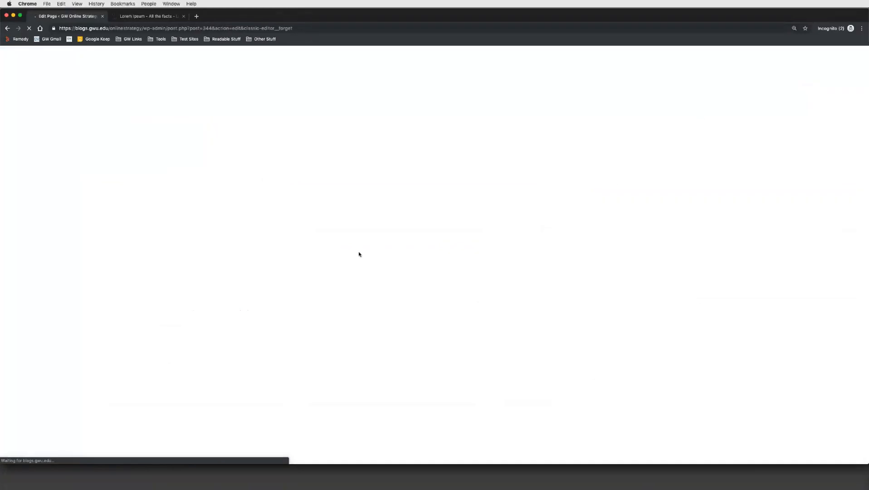
{"action": "scroll", "coordinate": [408, 258], "scroll_direction": "down", "scroll_amount": 10}
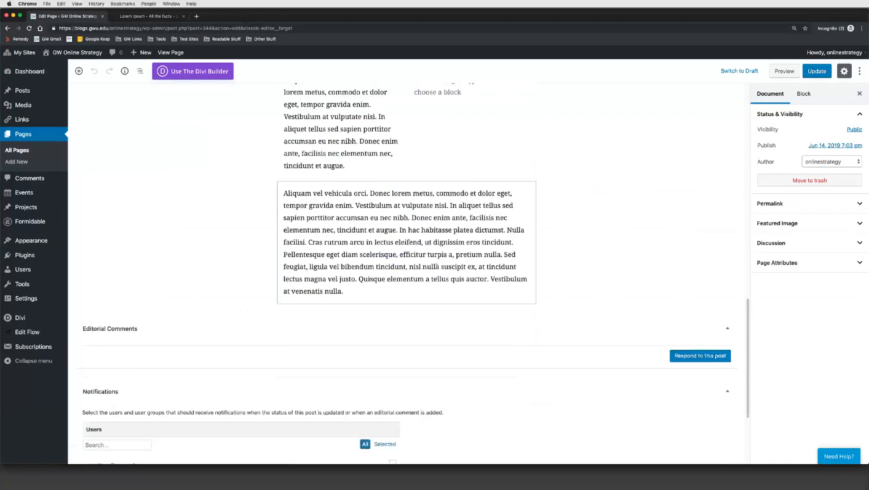
{"action": "scroll", "coordinate": [436, 266], "scroll_direction": "up", "scroll_amount": 10}
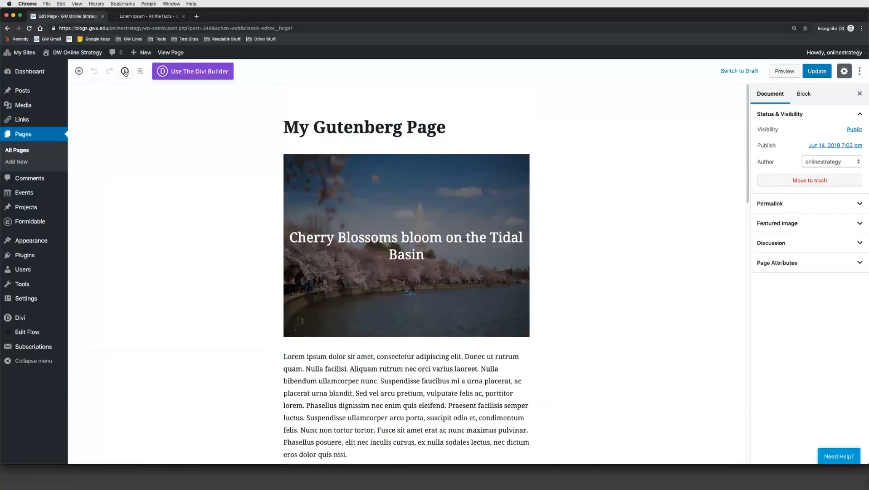
Step: Check the page's content structure statistics, and use Block Navigation to jump to the last Paragraph block
{"action": "left_click", "coordinate": [125, 72]}
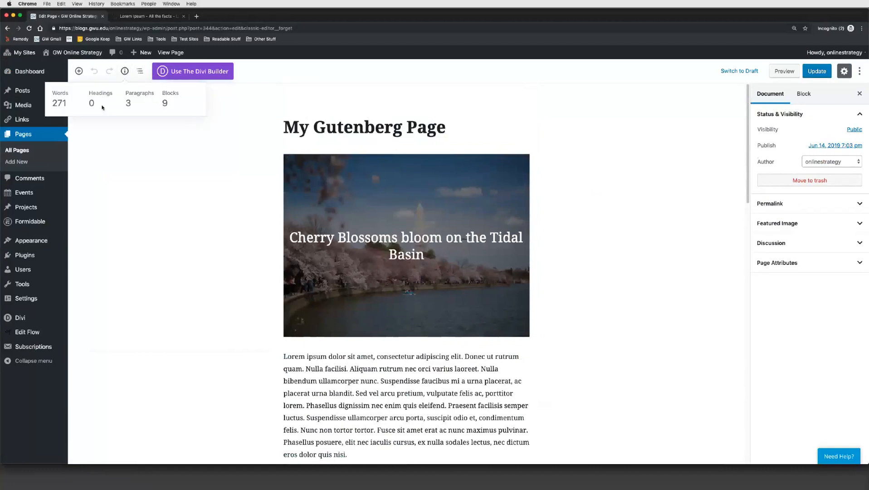
{"action": "left_click", "coordinate": [126, 72]}
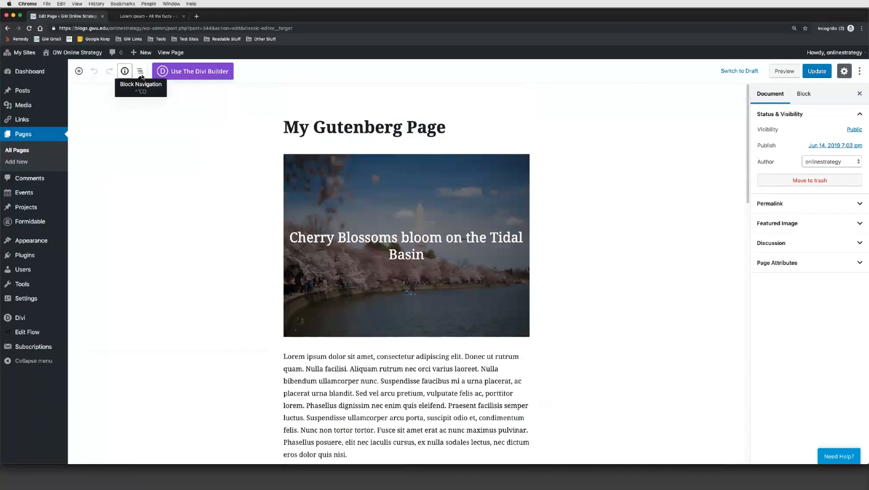
{"action": "left_click", "coordinate": [141, 74]}
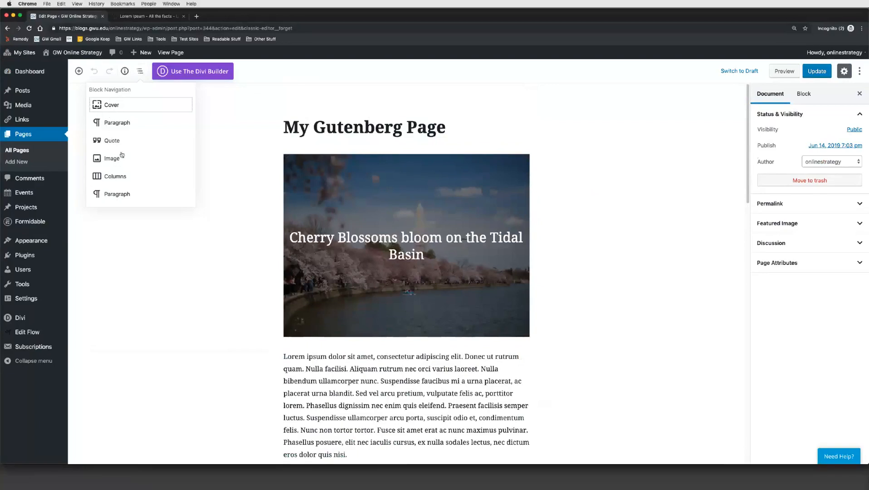
{"action": "left_click", "coordinate": [120, 194]}
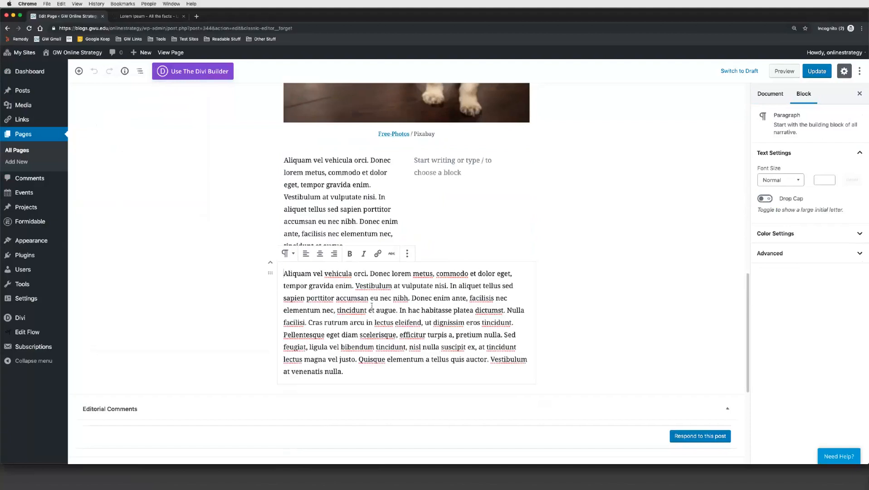